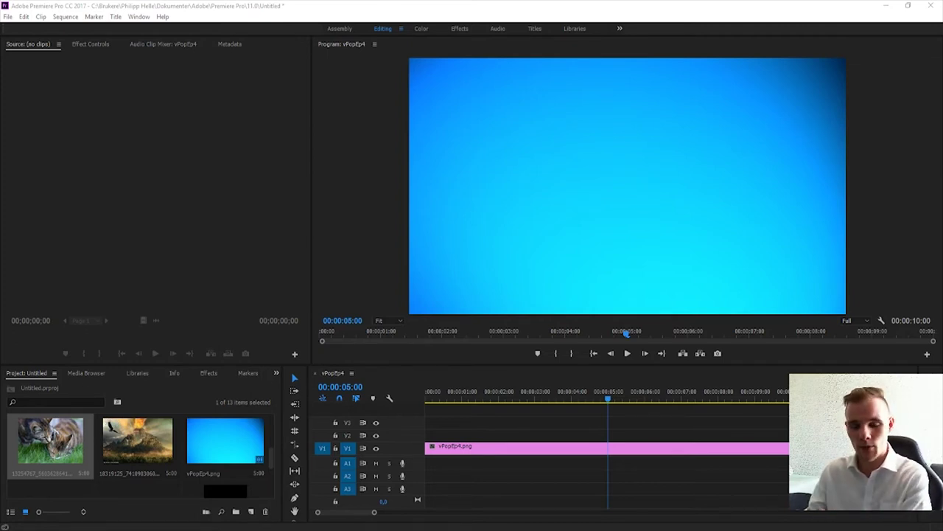
# Step: Place the angel photo on V2 above the blue wallpaper and trim it to one second
pyautogui.scroll(5, 95, 461)
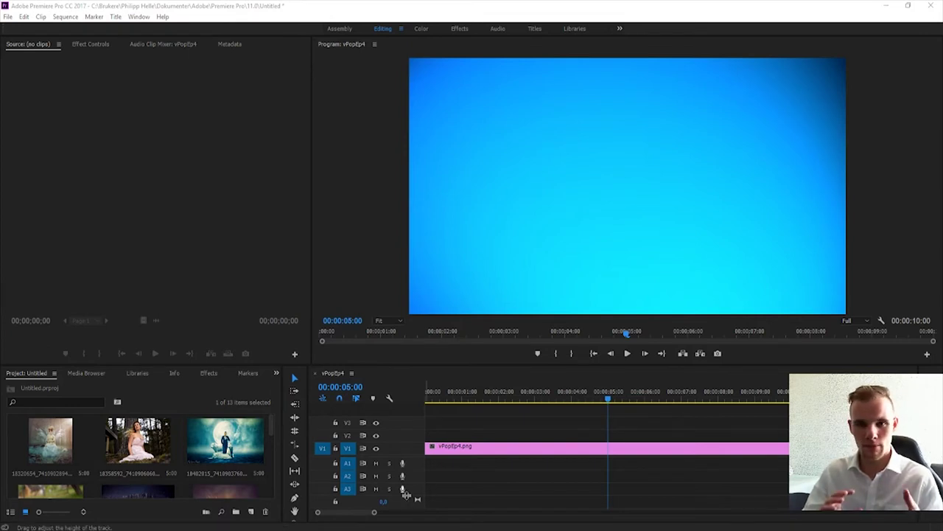
pyautogui.moveTo(64, 439); pyautogui.dragTo(417, 432)
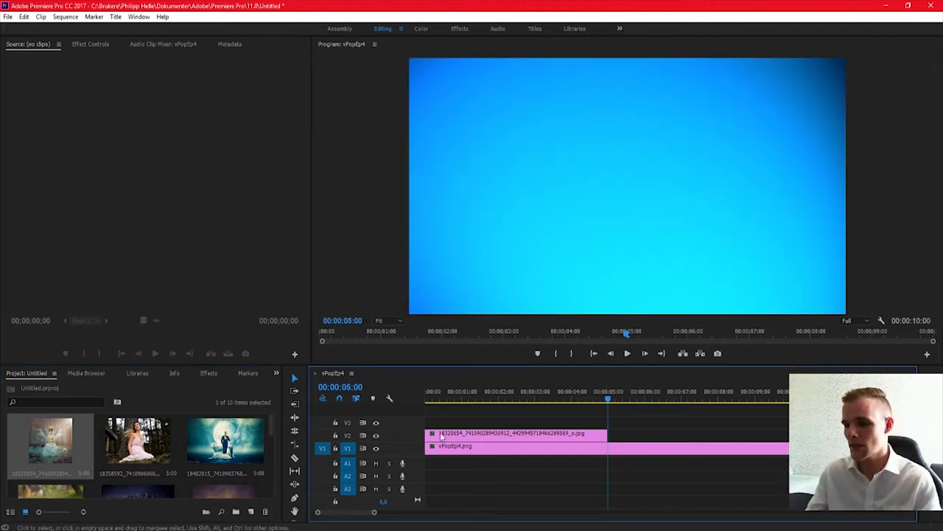
pyautogui.press('c')
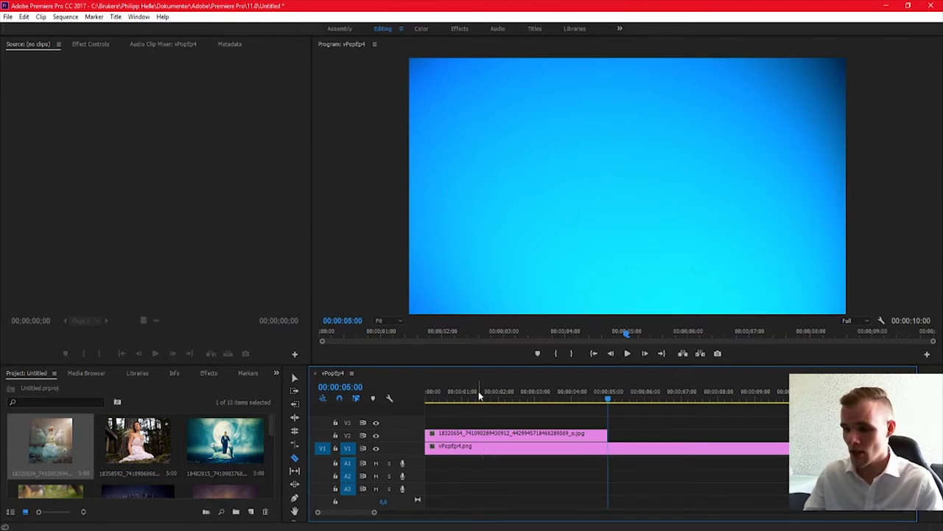
pyautogui.moveTo(471, 397); pyautogui.dragTo(463, 399)
pyautogui.click(462, 435)
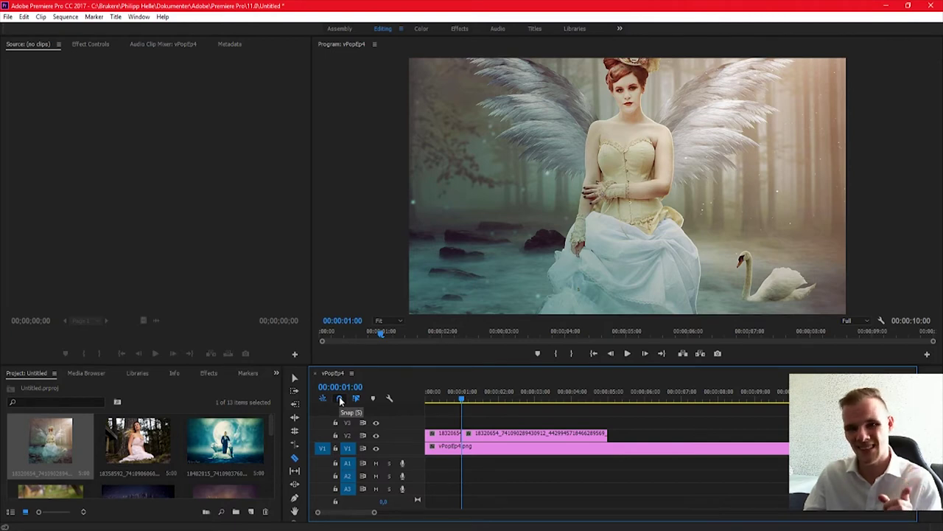
pyautogui.press('v')
pyautogui.click(530, 436)
pyautogui.press('Delete')
pyautogui.press('Home')
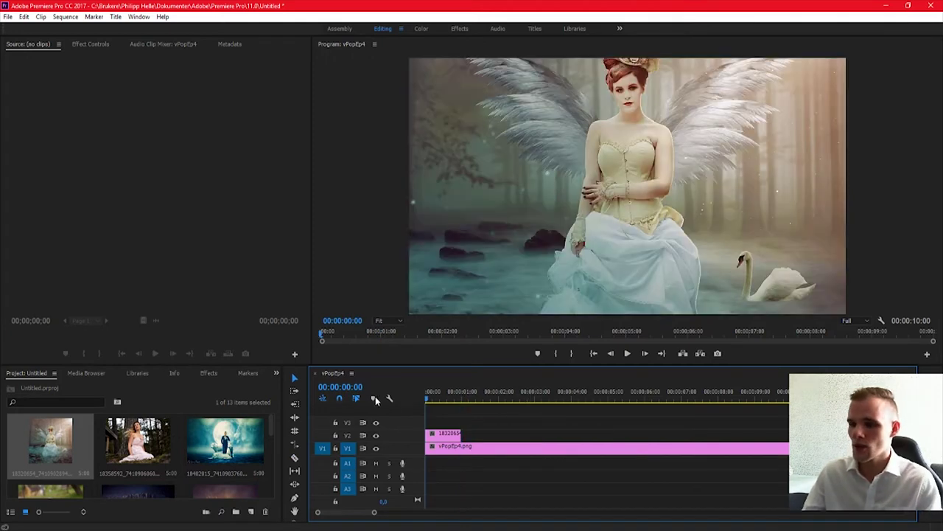
pyautogui.press('space')
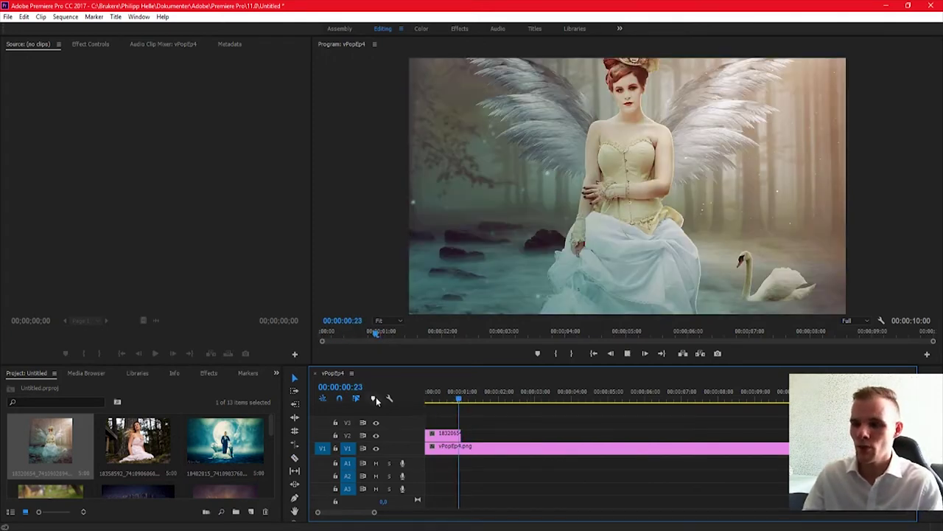
# Step: Add the bride photo after the angel clip and trim it to end at 00:00:02:00
pyautogui.moveTo(138, 442); pyautogui.dragTo(498, 400)
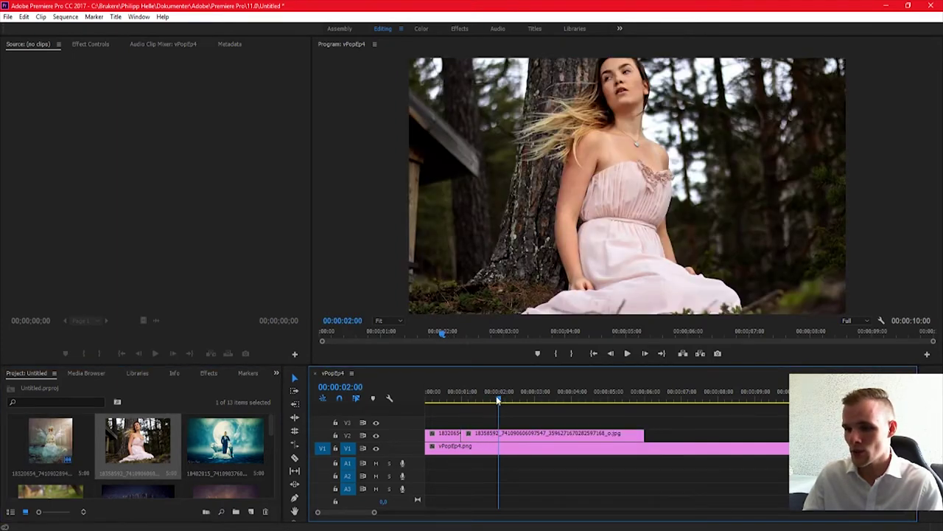
pyautogui.press('c')
pyautogui.click(503, 436)
pyautogui.press('v')
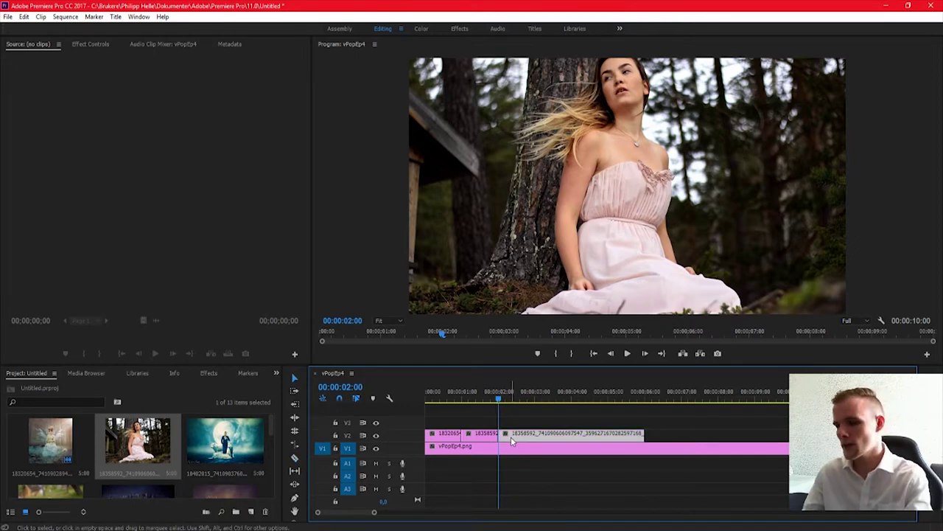
pyautogui.press('Delete')
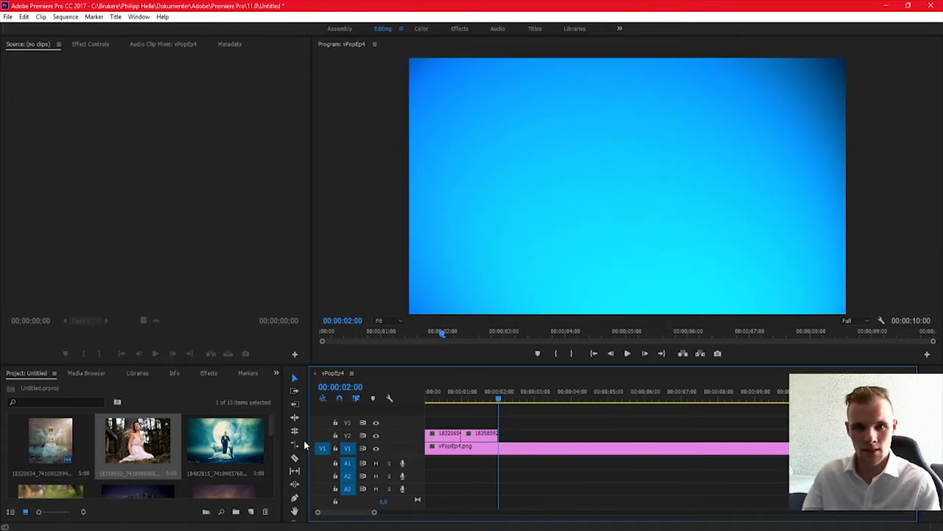
# Step: Add the moon-and-wolves photo after the bride clip, trimmed to end at three seconds
pyautogui.moveTo(225, 455); pyautogui.dragTo(509, 436)
pyautogui.moveTo(547, 403); pyautogui.dragTo(536, 400)
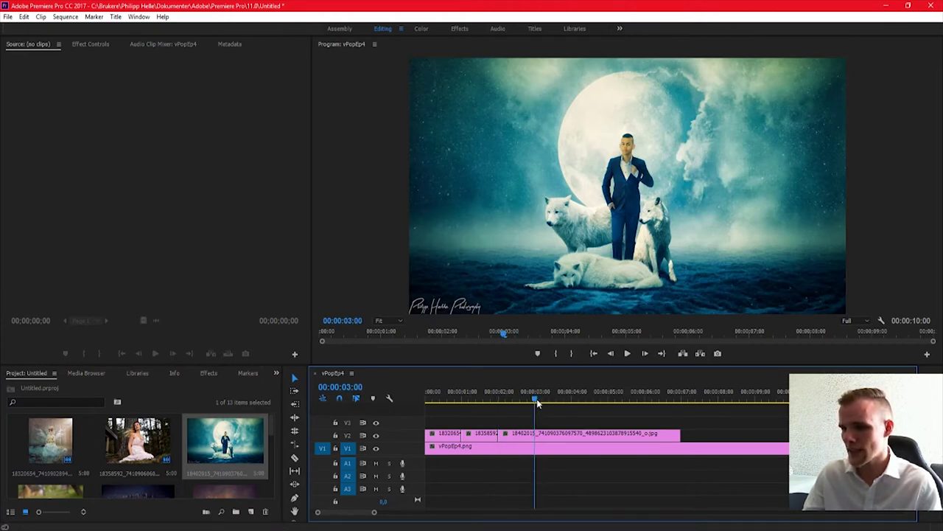
pyautogui.press('c')
pyautogui.click(537, 434)
pyautogui.press('v')
pyautogui.click(545, 434)
pyautogui.press('Delete')
# Step: Add the sheep photo after the moon clip, cut to end at four seconds
pyautogui.scroll(-3, 179, 456)
pyautogui.moveTo(80, 451); pyautogui.dragTo(531, 434)
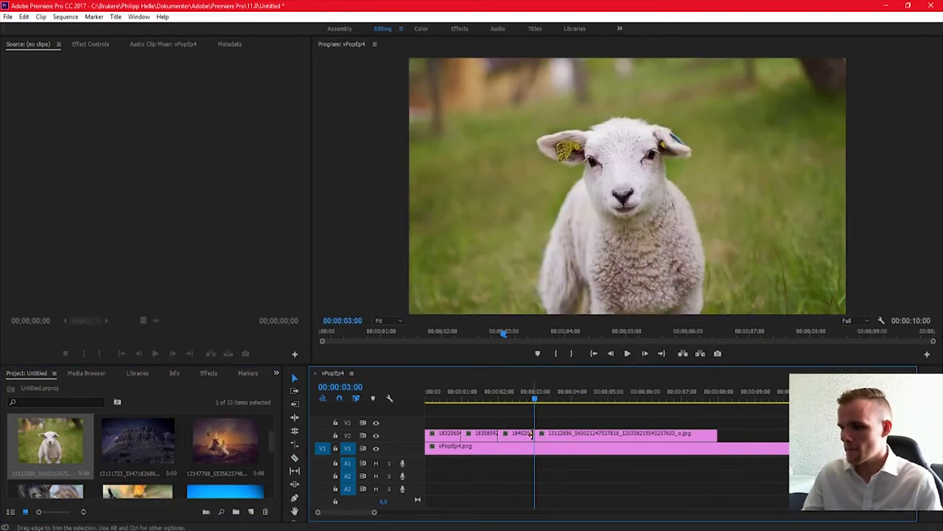
pyautogui.click(571, 397)
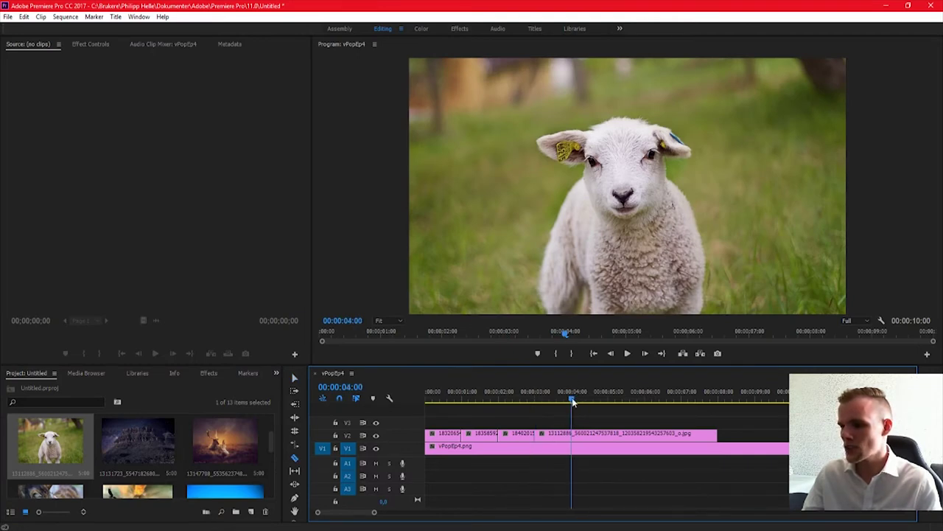
pyautogui.hotkey('ctrl', 'k')
pyautogui.click(589, 436)
pyautogui.press('Delete')
# Step: Add the volcano photo after the sheep clip and cut it at five seconds
pyautogui.scroll(-2, 185, 472)
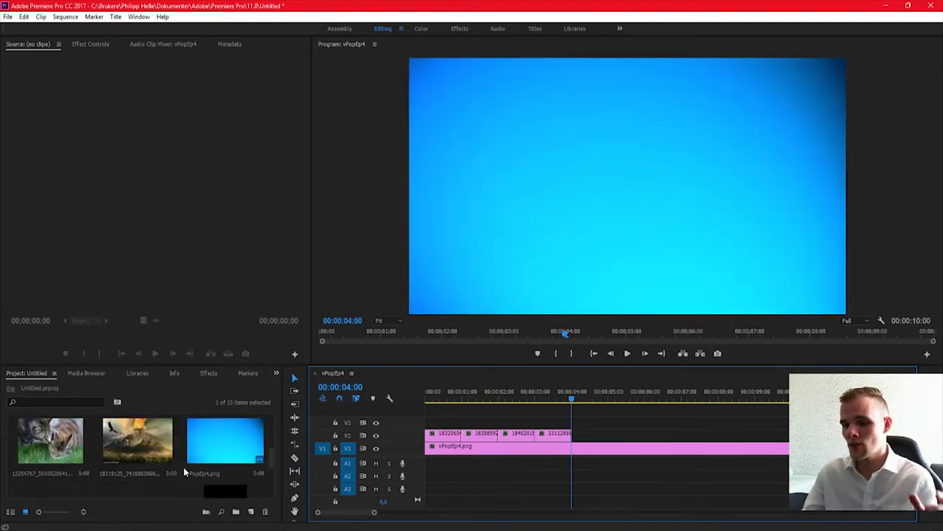
pyautogui.moveTo(155, 453); pyautogui.dragTo(608, 404)
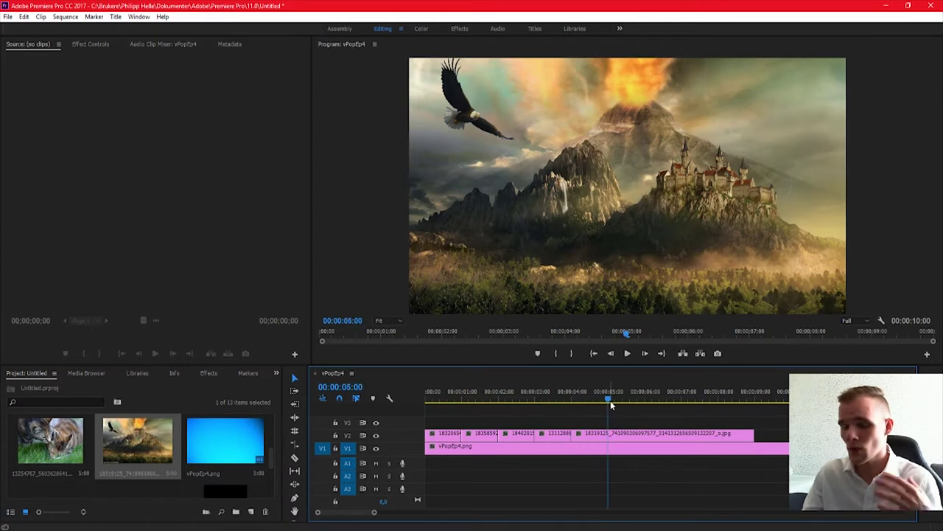
pyautogui.hotkey('ctrl', 'k')
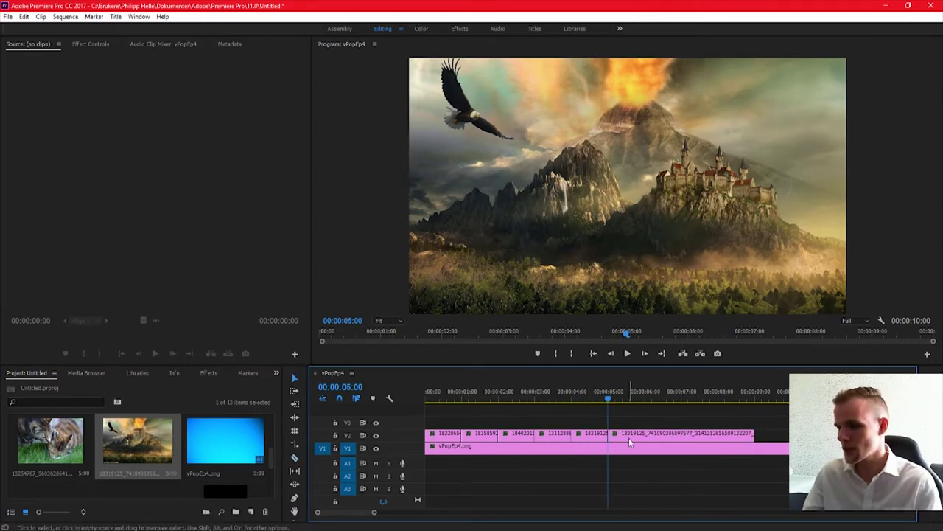
pyautogui.click(631, 436)
pyautogui.press('Delete')
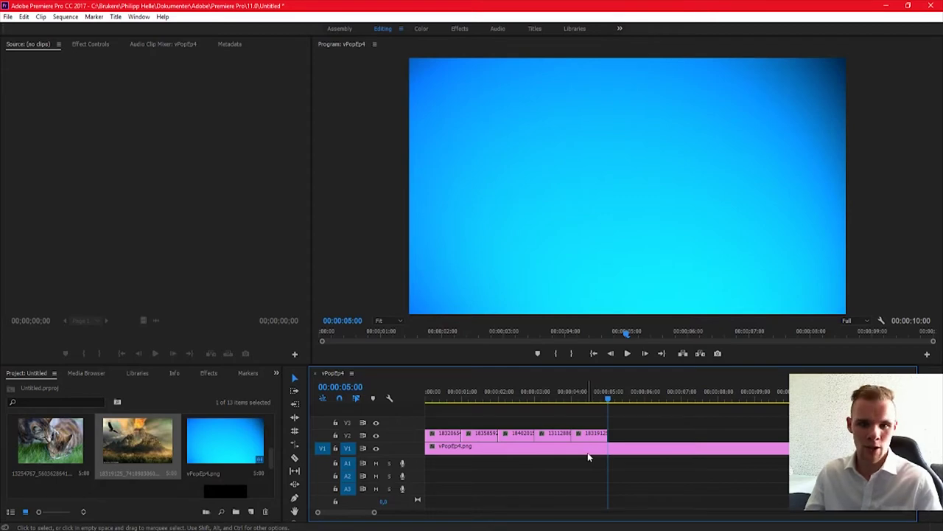
# Step: Play the sequence from near the start to review the photo clips
pyautogui.moveTo(519, 402); pyautogui.dragTo(429, 409)
pyautogui.press('space')
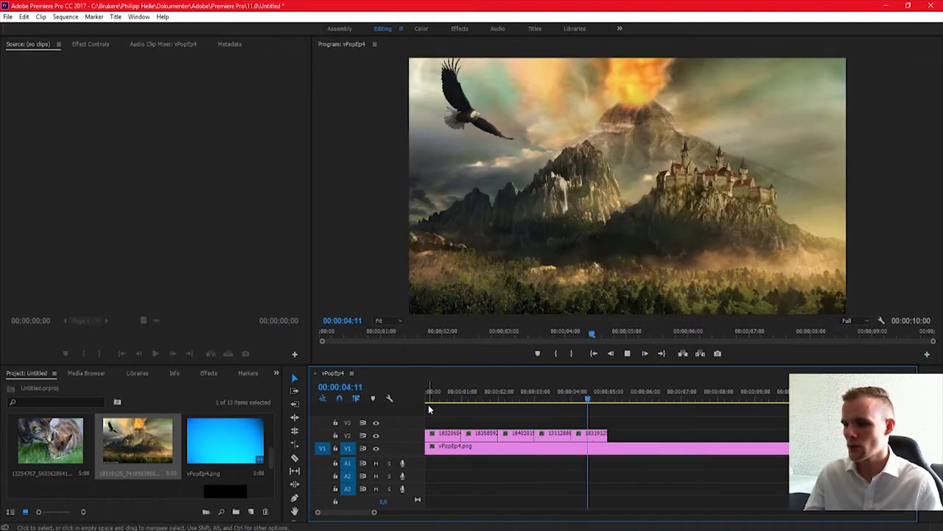
pyautogui.press('space')
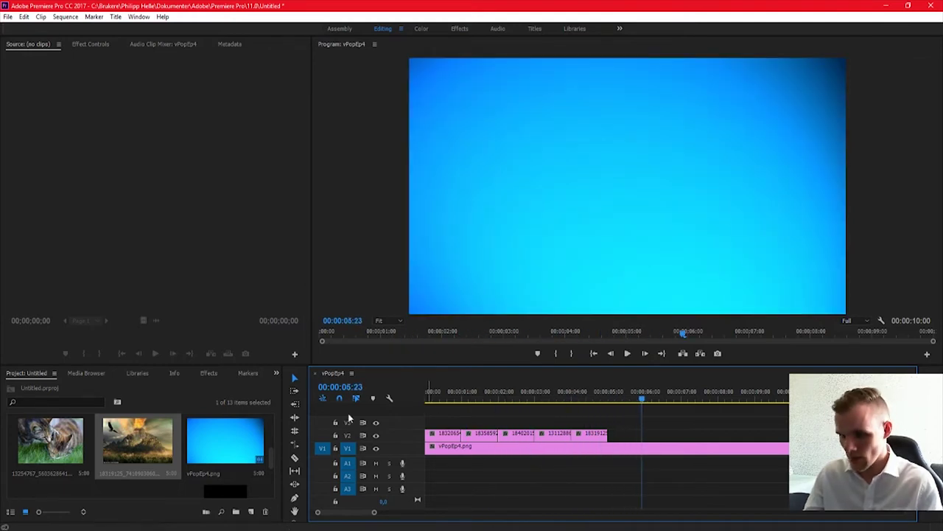
pyautogui.scroll(2, 202, 442)
pyautogui.scroll(-2, 203, 442)
pyautogui.scroll(1, 203, 442)
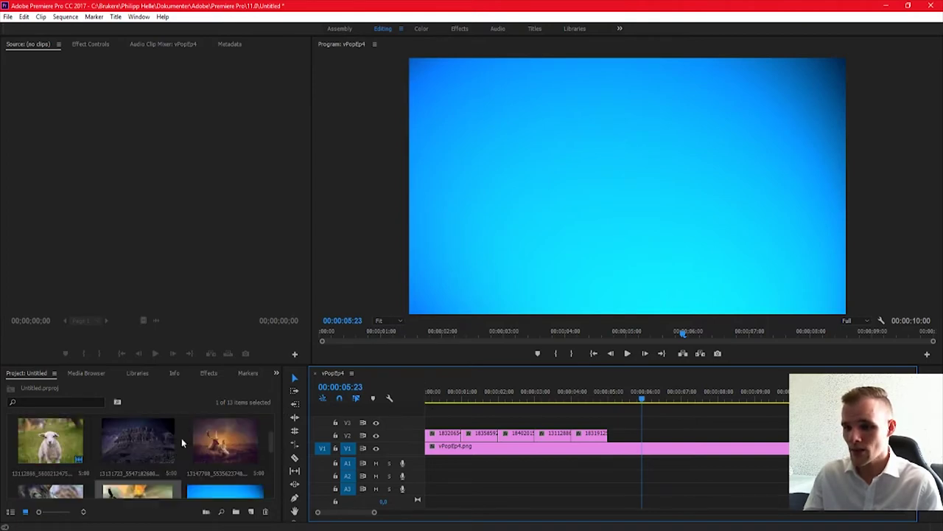
# Step: Add the starry cliff photo after the volcano clip, trimmed to end at 00:00:06:00
pyautogui.moveTo(139, 446); pyautogui.dragTo(624, 433)
pyautogui.moveTo(641, 399)
pyautogui.mouseDown()
pyautogui.moveTo(653, 400)
pyautogui.moveTo(645, 399)
pyautogui.mouseUp()
pyautogui.press('c')
pyautogui.click(645, 435)
pyautogui.press('v')
pyautogui.click(650, 436)
pyautogui.press('Delete')
# Step: Play back the six-photo sequence and return to its start
pyautogui.moveTo(631, 400); pyautogui.dragTo(388, 402)
pyautogui.press('space')
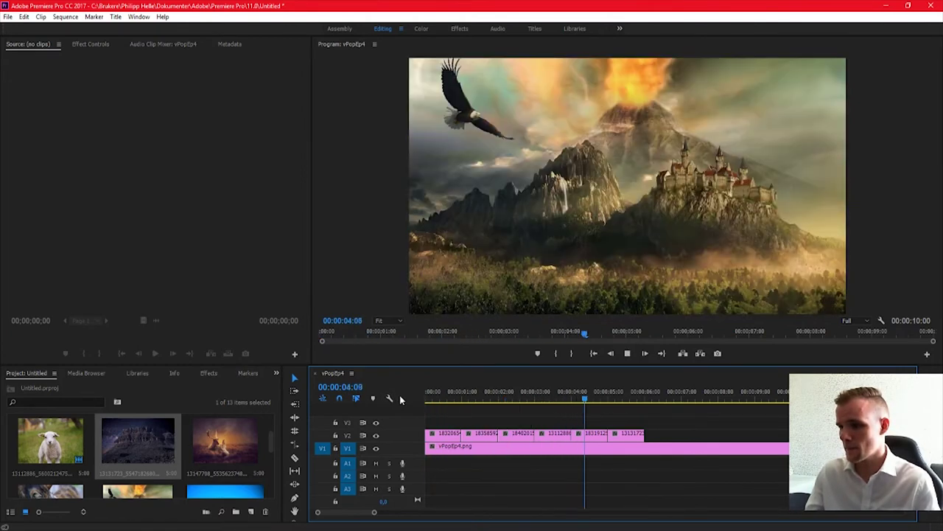
pyautogui.press('space')
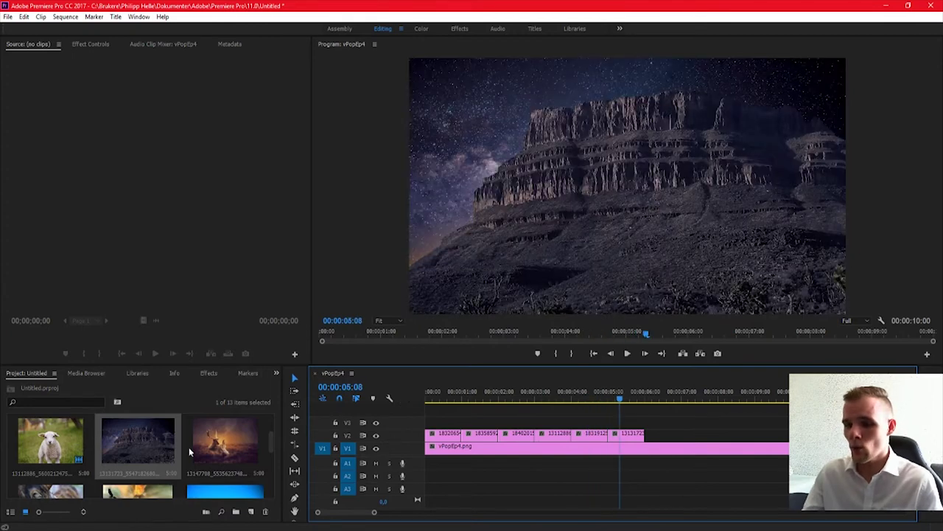
pyautogui.scroll(-3, 188, 450)
pyautogui.scroll(1, 188, 450)
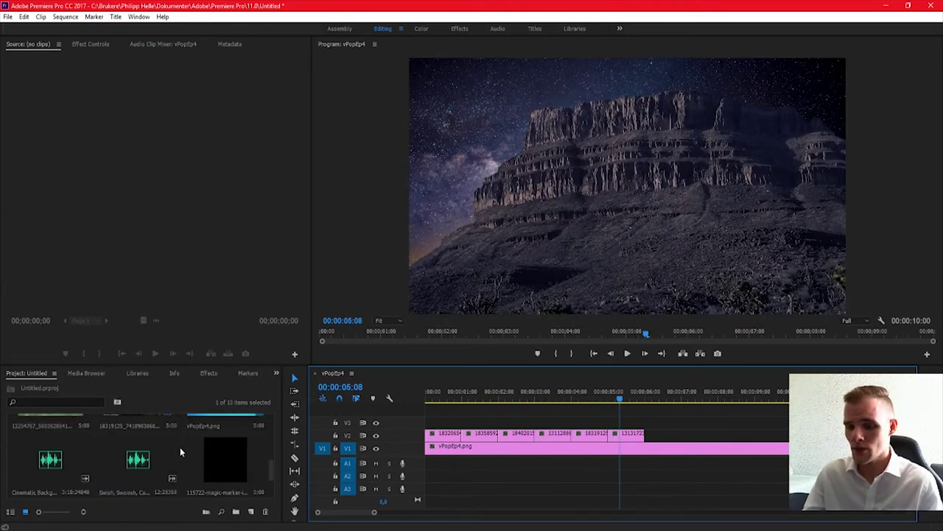
pyautogui.press('Home')
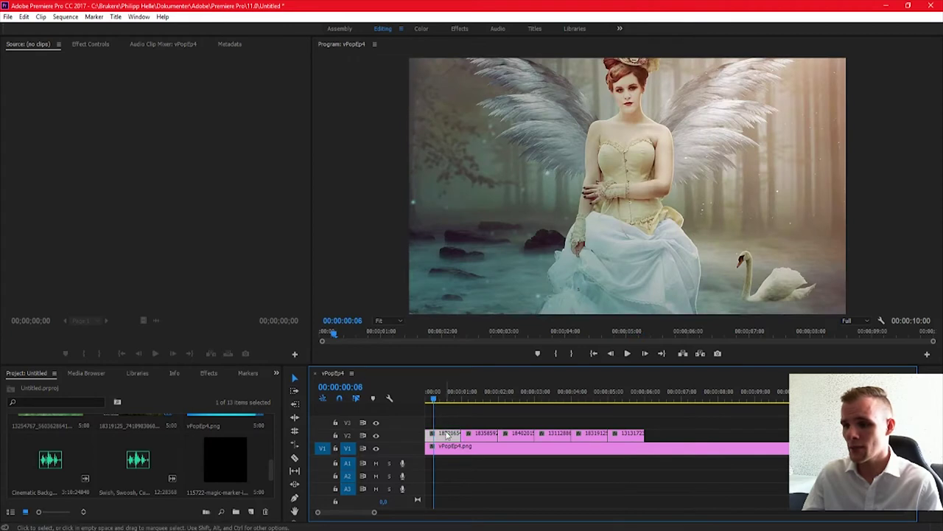
# Step: Place the Slide > Push transition at the start of the angel clip and play it back
pyautogui.click(208, 374)
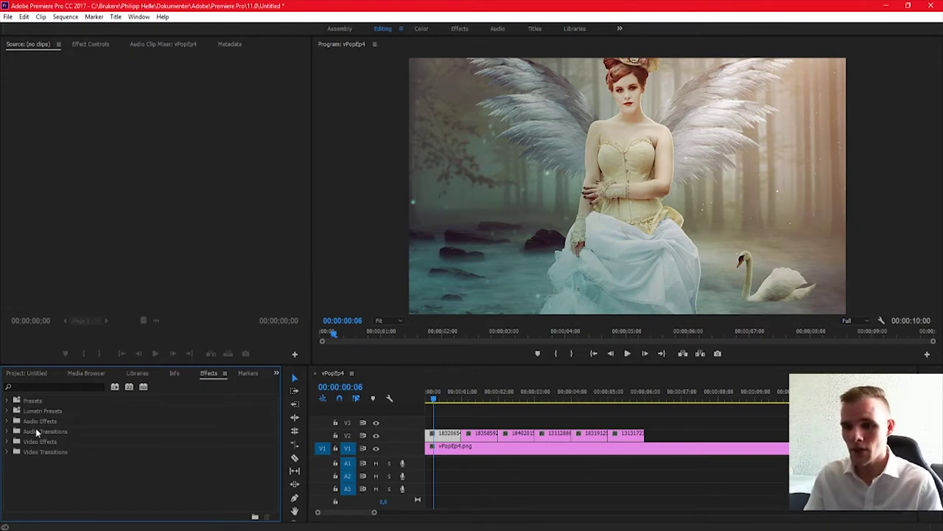
pyautogui.click(9, 451)
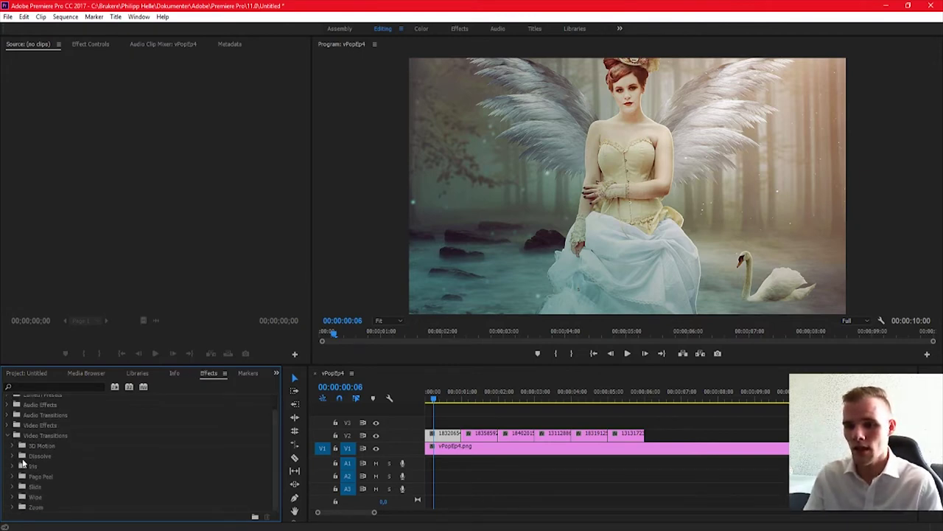
pyautogui.click(8, 456)
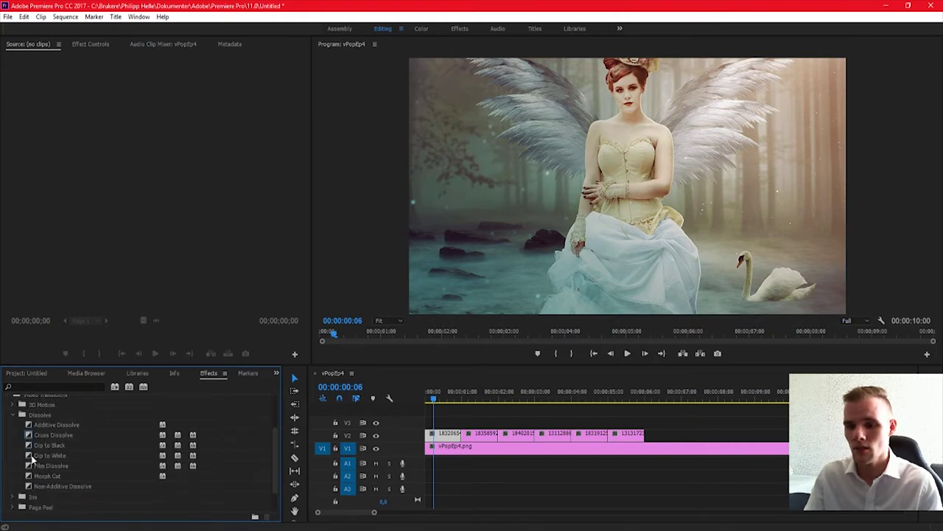
pyautogui.click(12, 415)
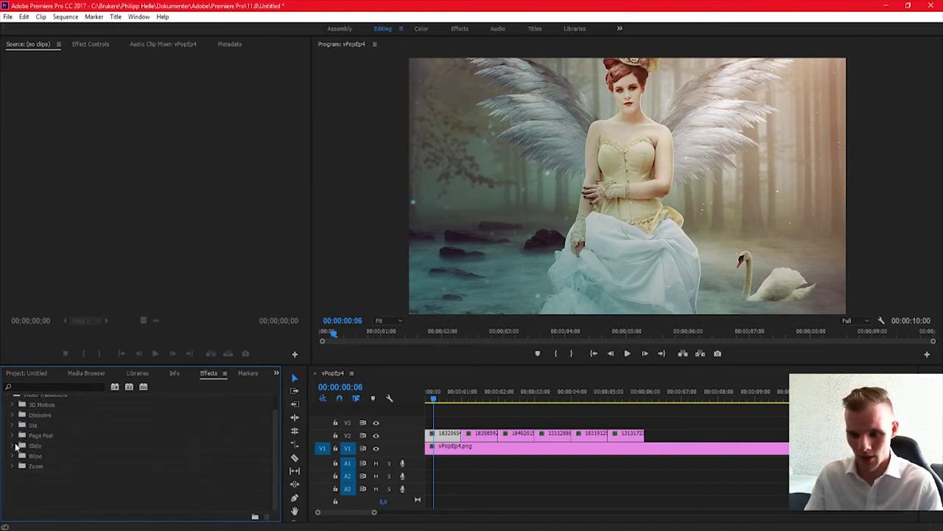
pyautogui.click(14, 446)
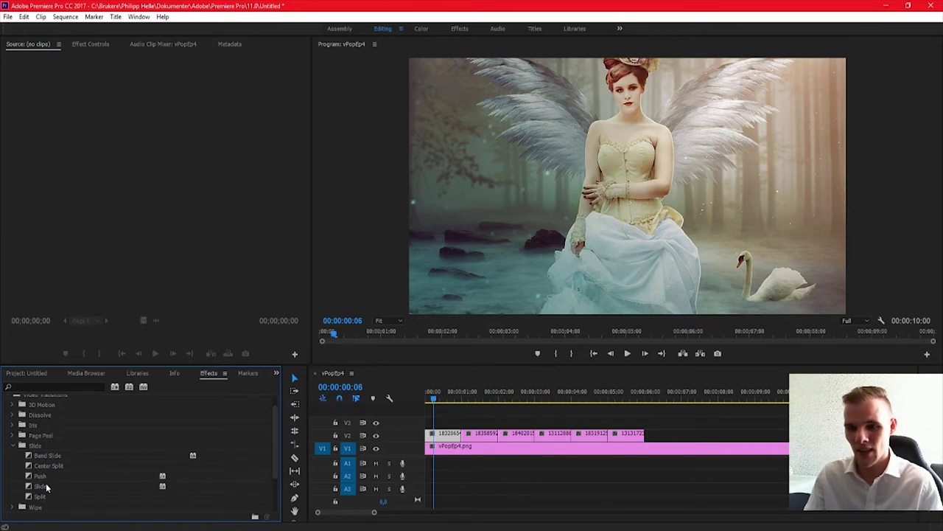
pyautogui.click(49, 477)
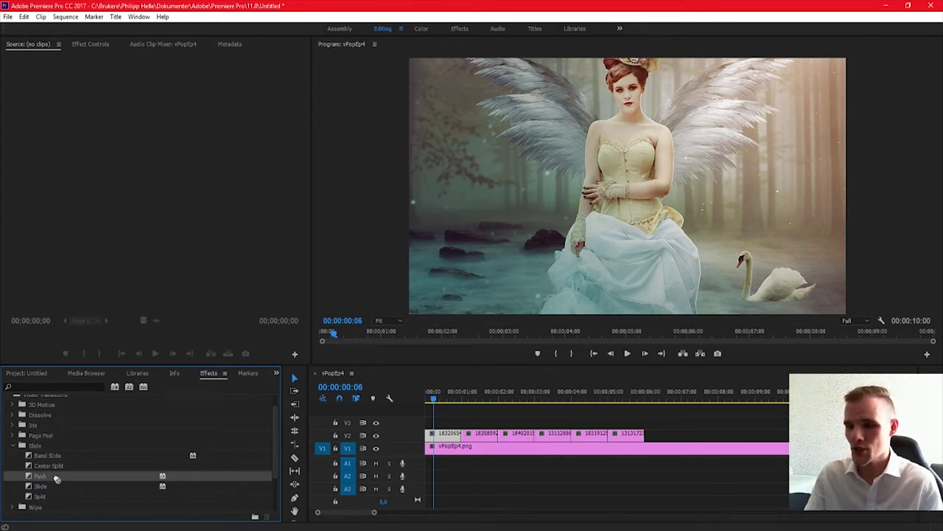
pyautogui.moveTo(101, 479); pyautogui.dragTo(432, 440)
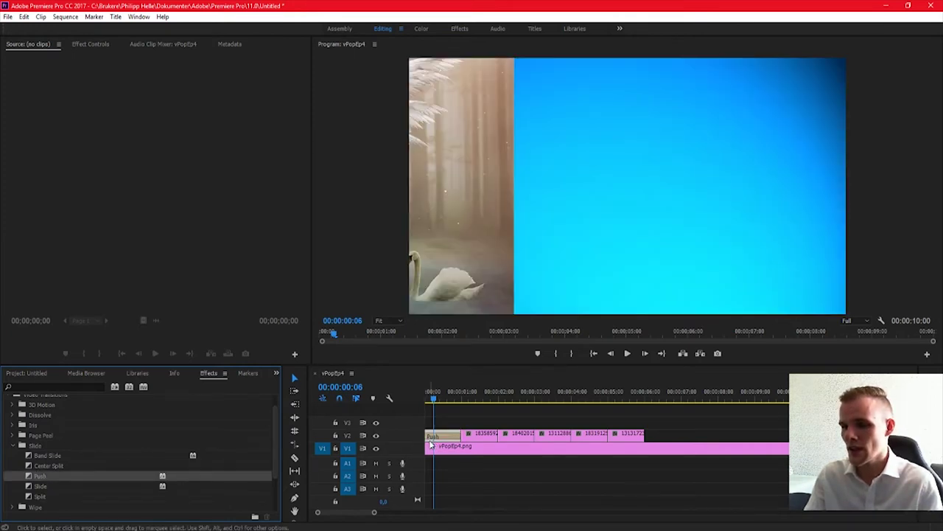
pyautogui.moveTo(446, 394); pyautogui.dragTo(390, 402)
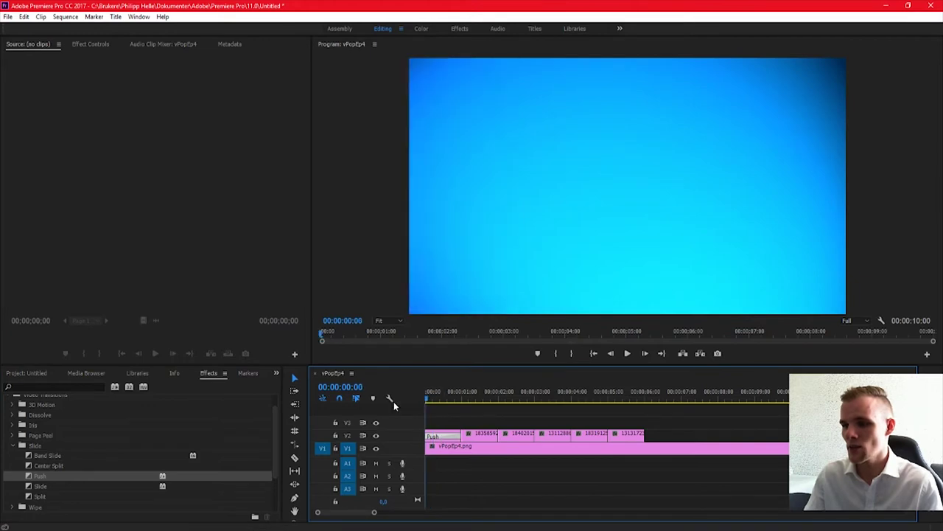
pyautogui.press('space')
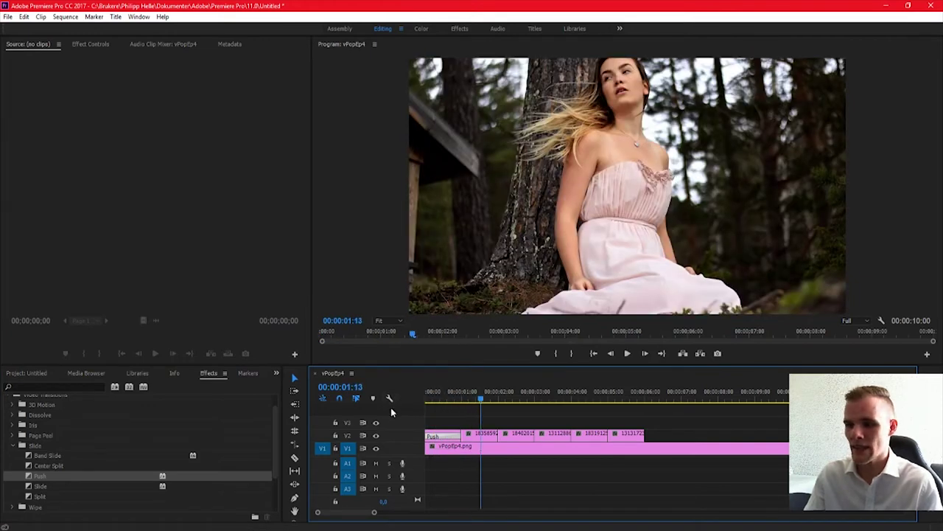
# Step: Set the opening Push transition's duration to 00:00:00:07 in Effect Controls
pyautogui.doubleClick(434, 437)
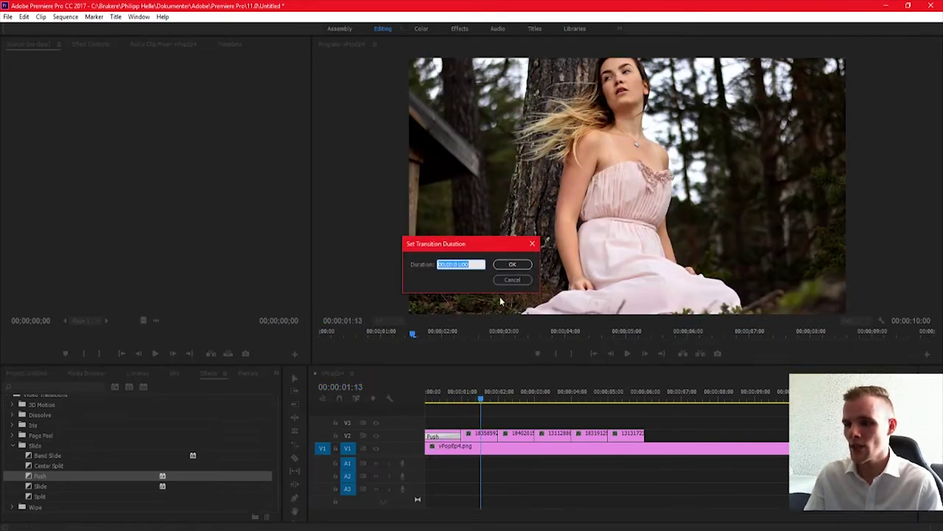
pyautogui.click(512, 278)
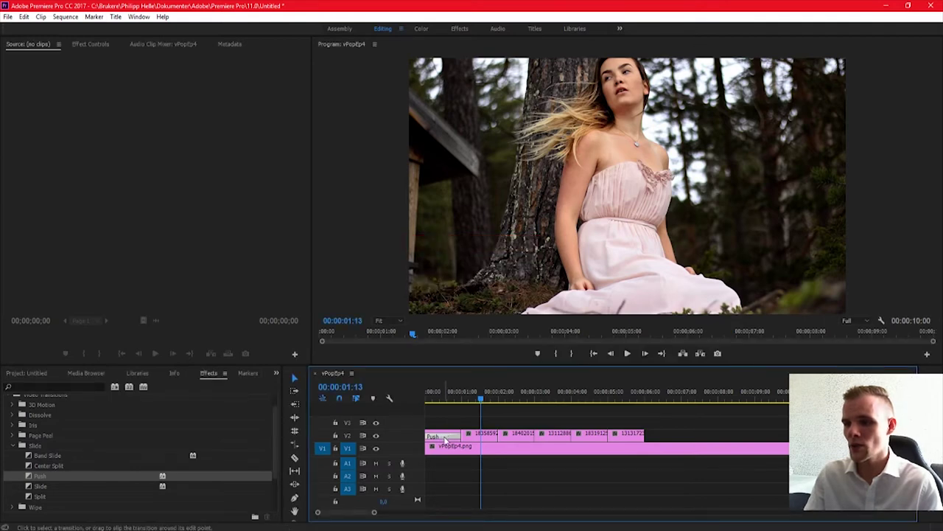
pyautogui.click(90, 44)
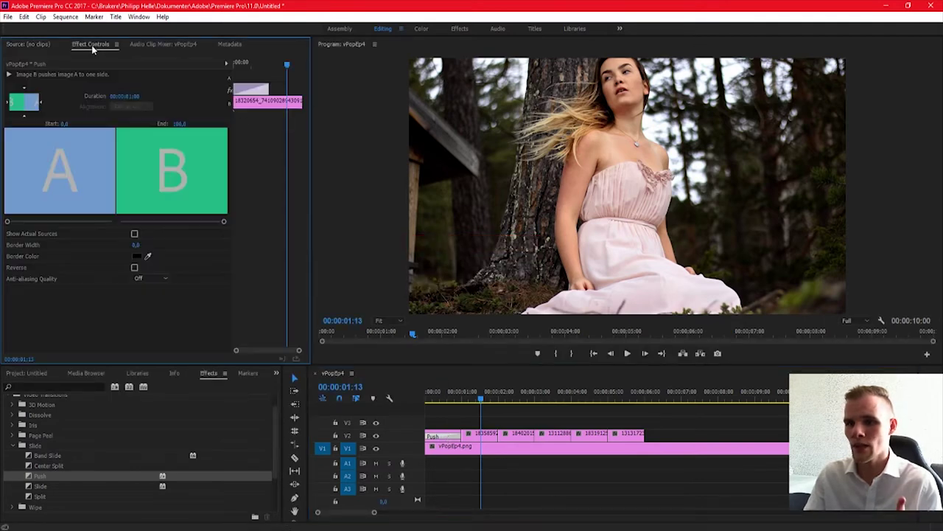
pyautogui.click(24, 120)
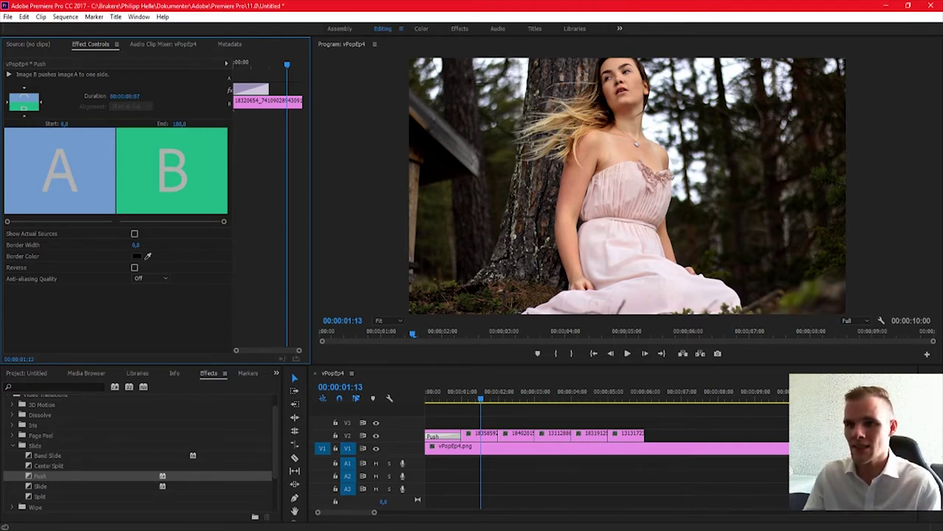
pyautogui.moveTo(135, 97); pyautogui.dragTo(118, 96)
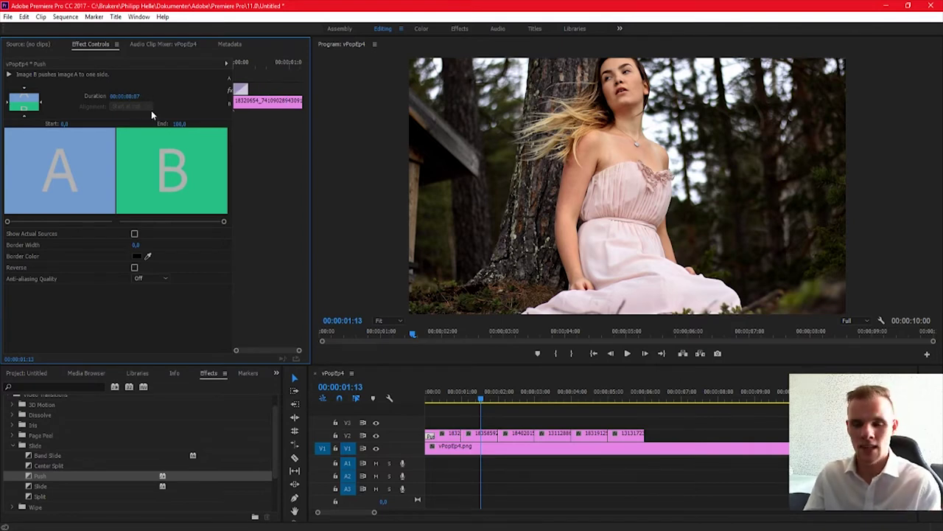
pyautogui.click(454, 394)
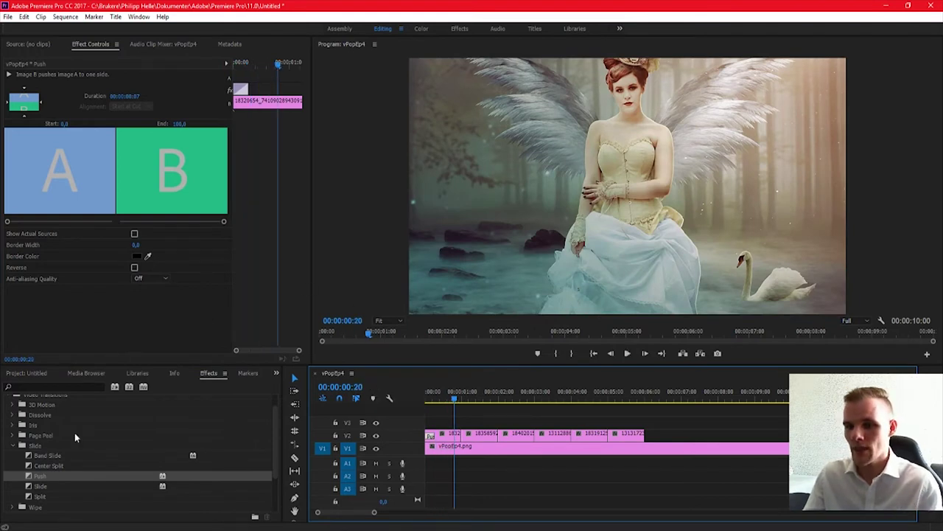
# Step: Add a short Push transition between the first two photos and play to check it
pyautogui.moveTo(41, 474); pyautogui.dragTo(464, 434)
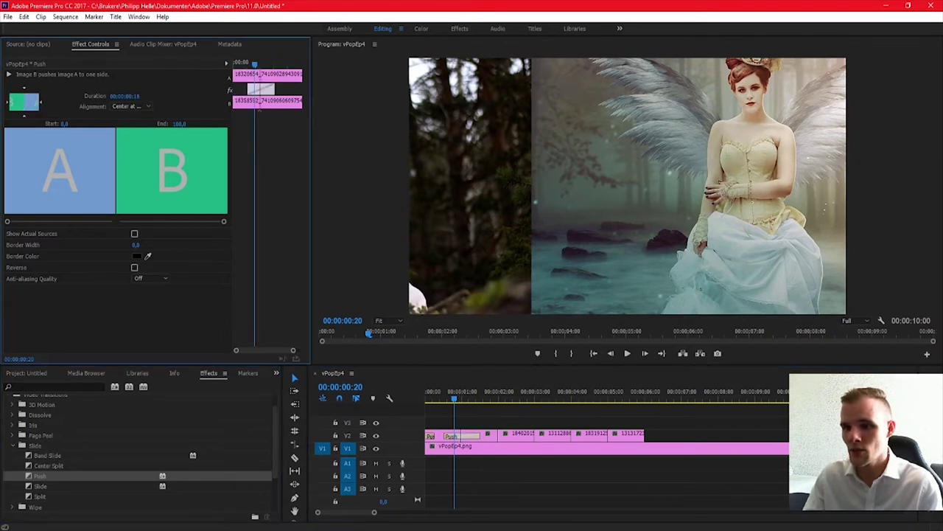
pyautogui.moveTo(126, 97); pyautogui.dragTo(134, 98)
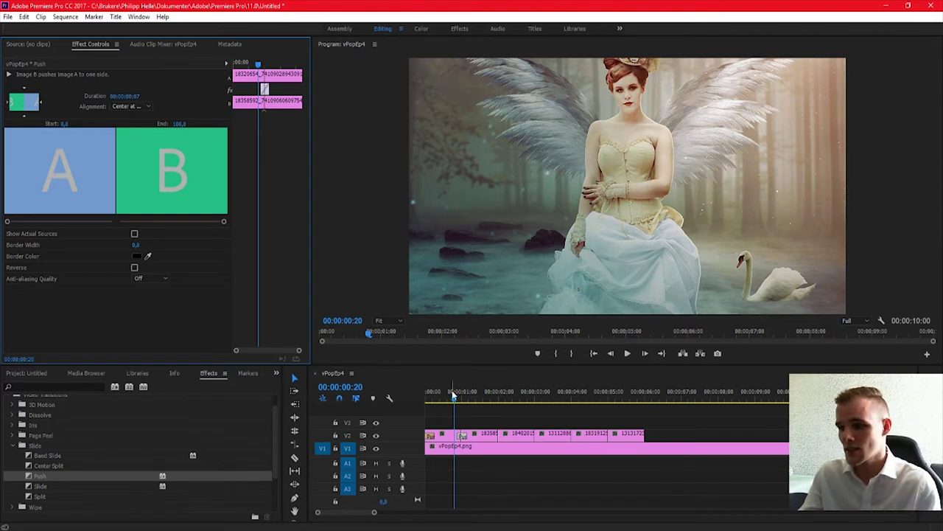
pyautogui.click(370, 404)
pyautogui.press('Home')
pyautogui.press('space')
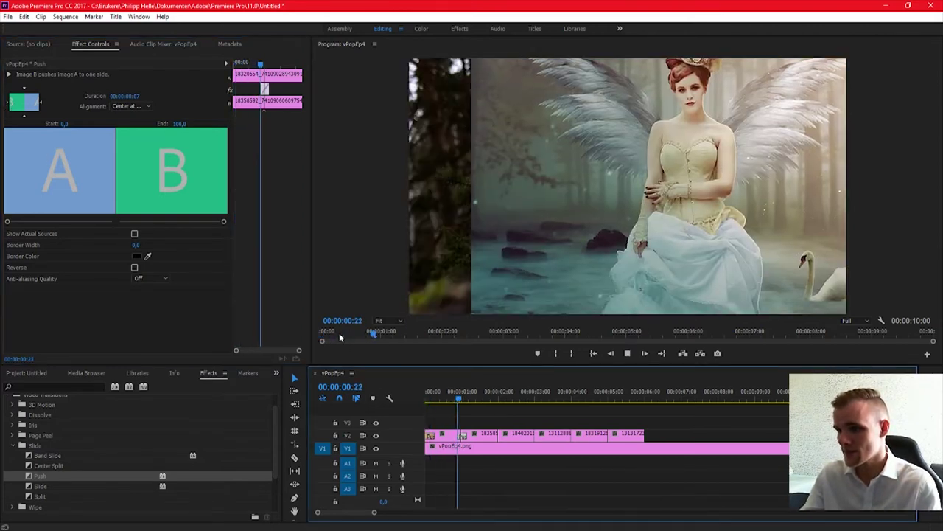
pyautogui.press('space')
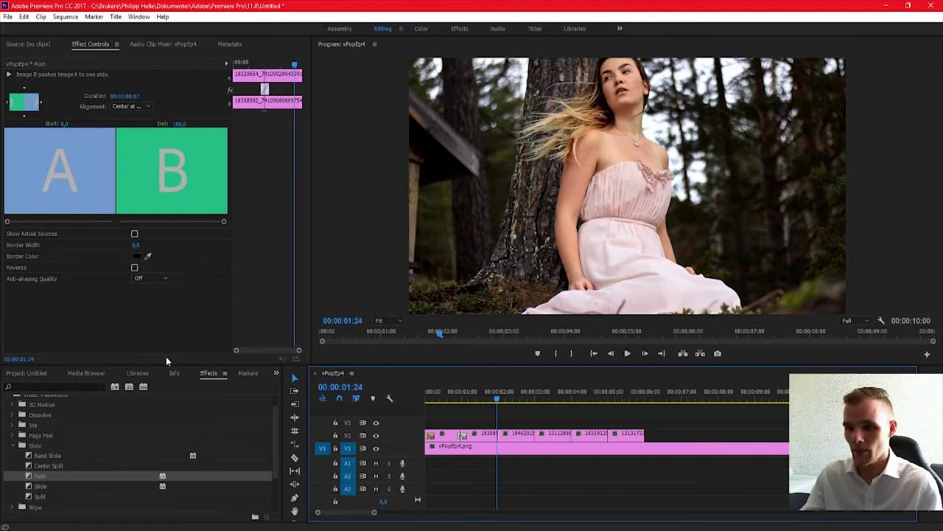
# Step: Add Push transitions at the next two cuts, one pushing north to south, both shortened
pyautogui.moveTo(65, 479); pyautogui.dragTo(499, 436)
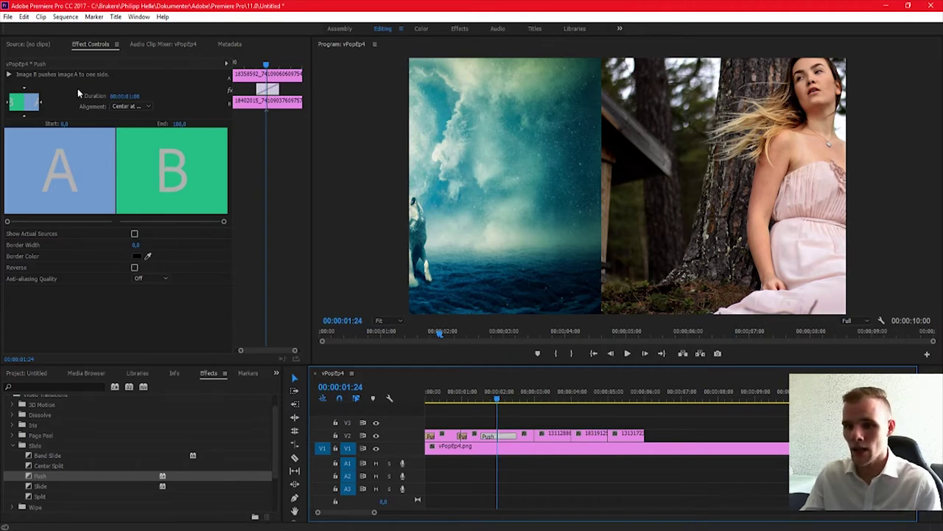
pyautogui.click(37, 100)
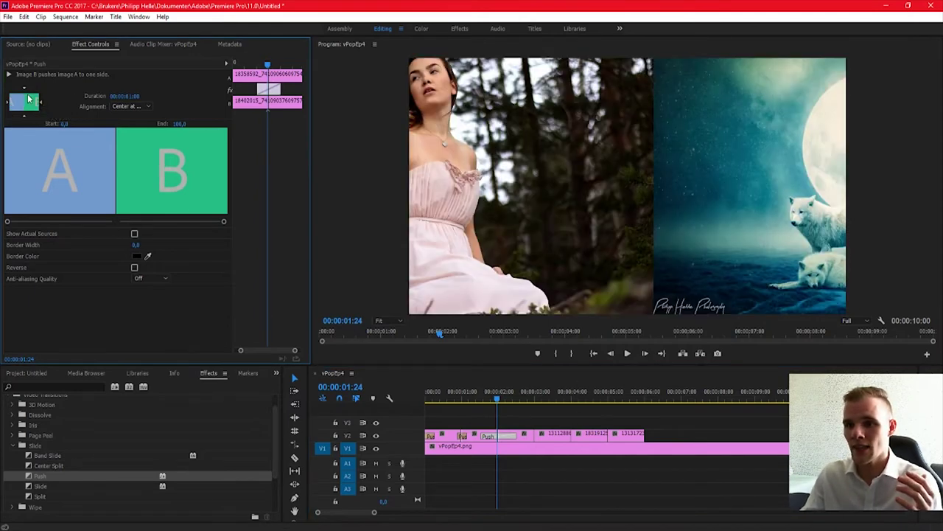
pyautogui.click(23, 89)
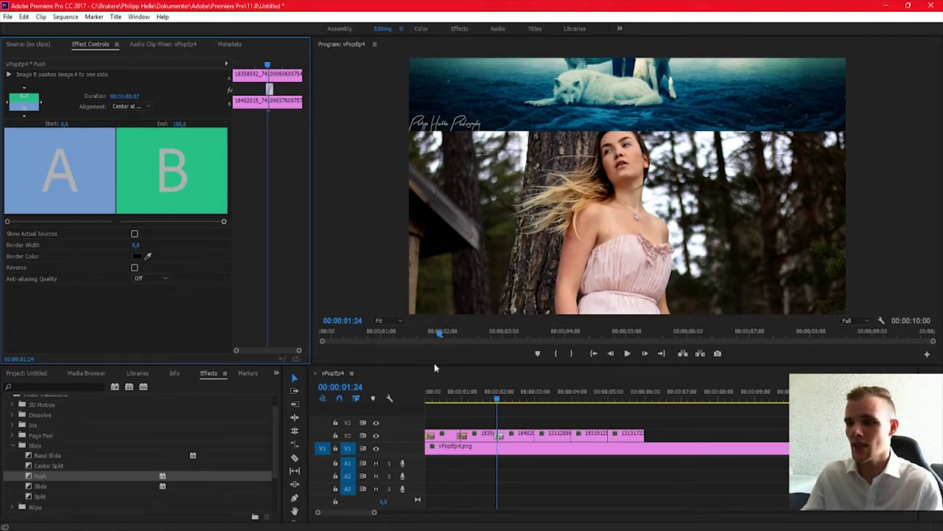
pyautogui.moveTo(136, 478); pyautogui.dragTo(532, 435)
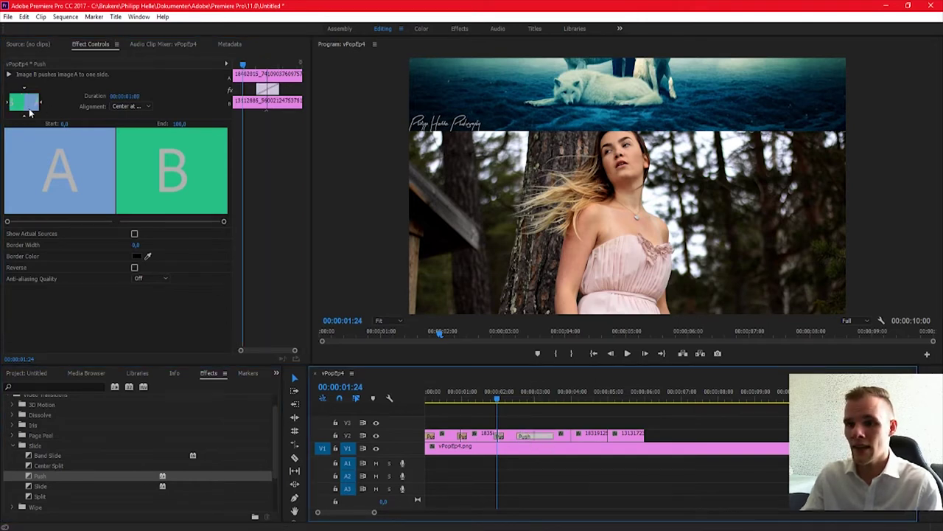
pyautogui.click(42, 105)
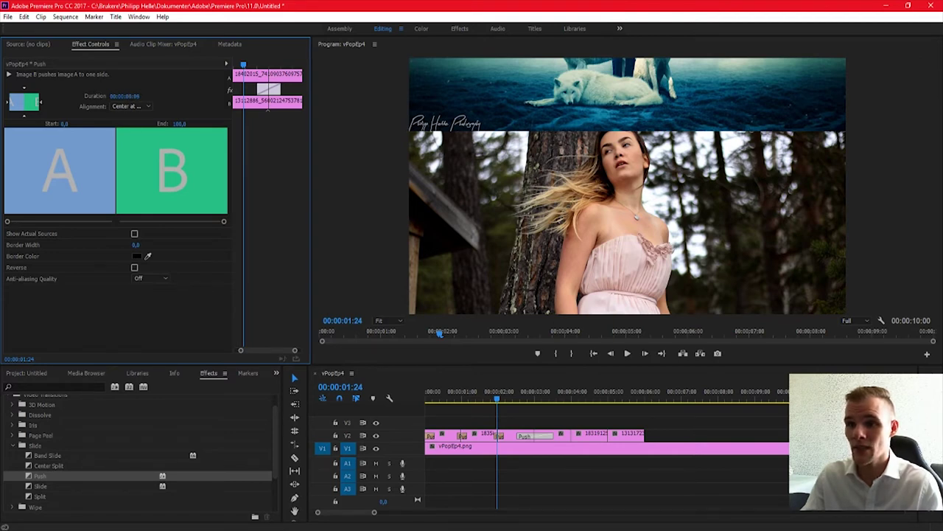
pyautogui.press('Return')
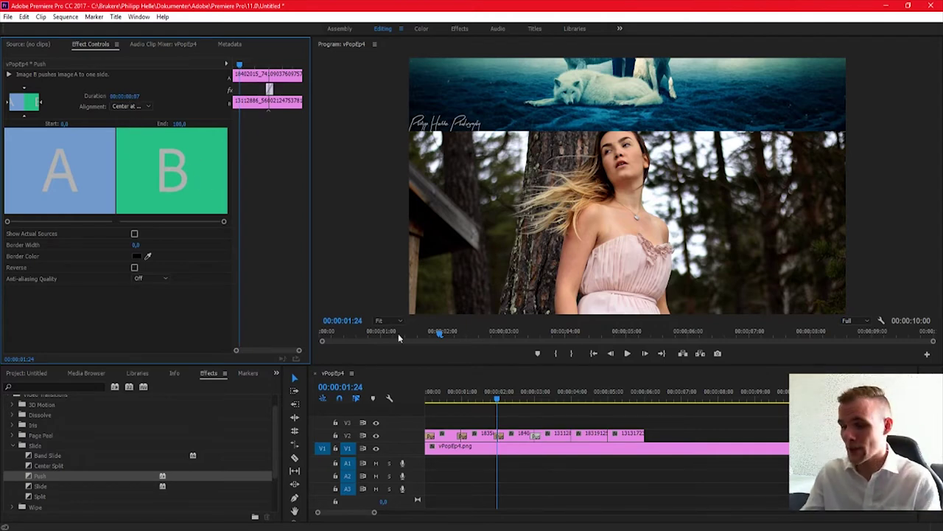
# Step: Add vertical Push transitions at the castle-lamb cut and the next cut, shortened to 7 frames
pyautogui.moveTo(553, 392); pyautogui.dragTo(566, 396)
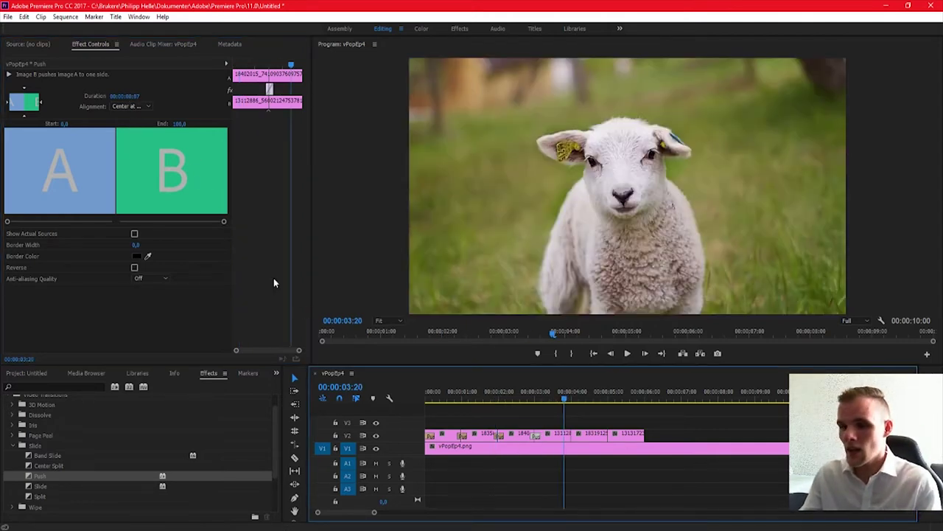
pyautogui.moveTo(78, 475); pyautogui.dragTo(569, 434)
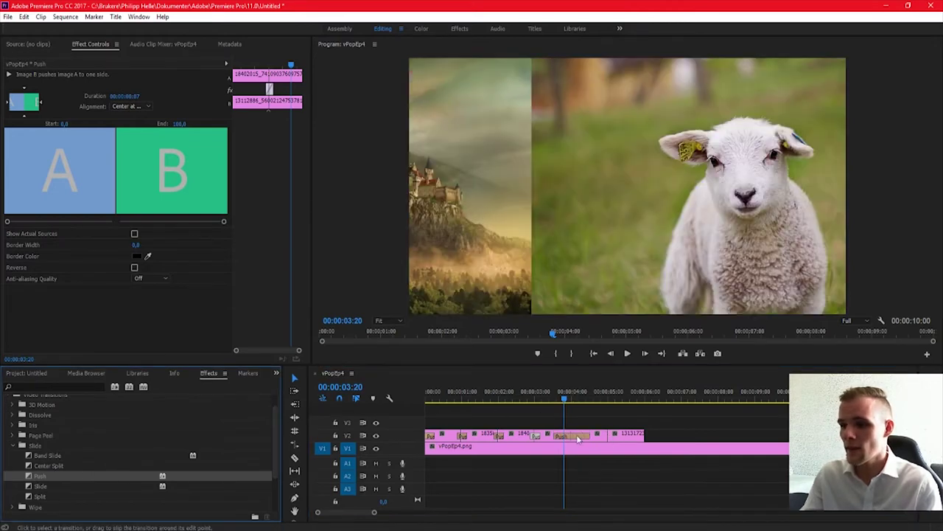
pyautogui.click(579, 436)
pyautogui.click(24, 117)
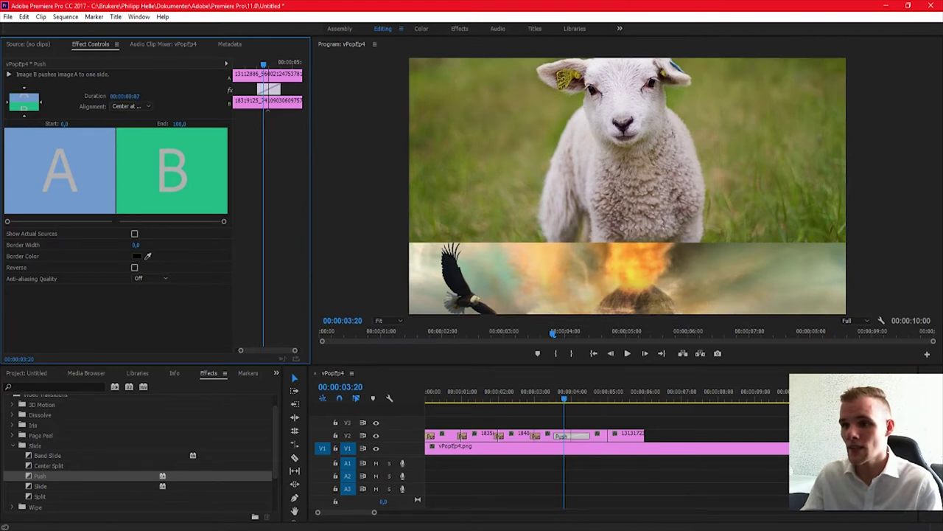
pyautogui.moveTo(44, 475); pyautogui.dragTo(611, 434)
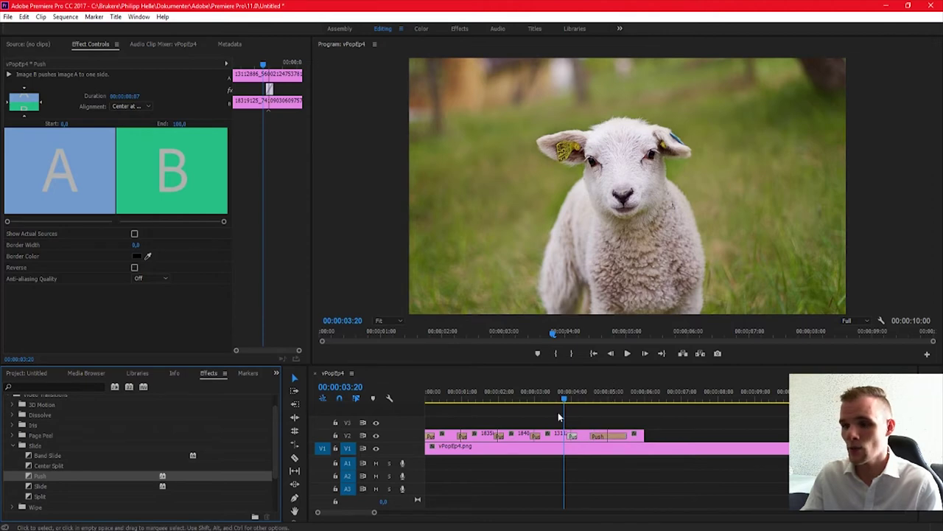
pyautogui.click(602, 437)
pyautogui.click(9, 104)
pyautogui.click(23, 91)
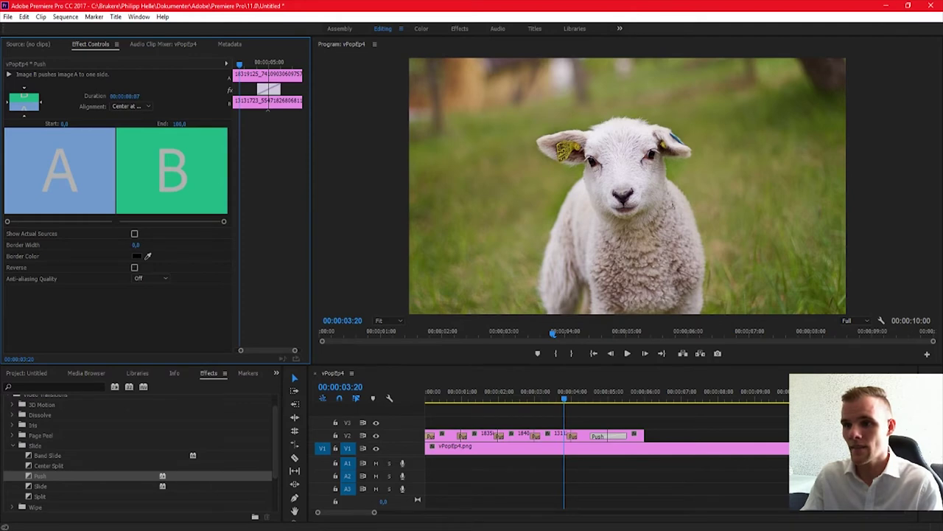
pyautogui.moveTo(137, 96); pyautogui.dragTo(126, 96)
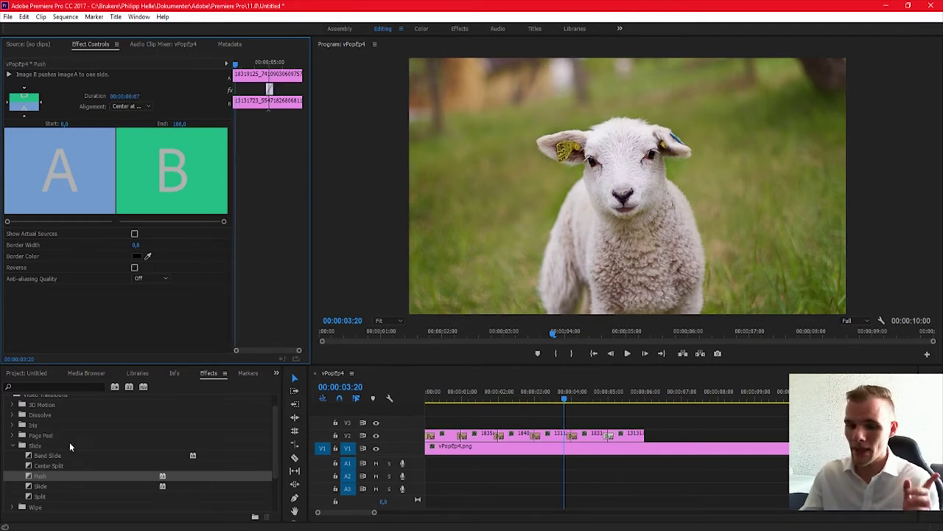
# Step: Place a Cross Dissolve at the end of the last photo clip, duration about 20 frames
pyautogui.scroll(2, 62, 430)
pyautogui.scroll(-1, 34, 442)
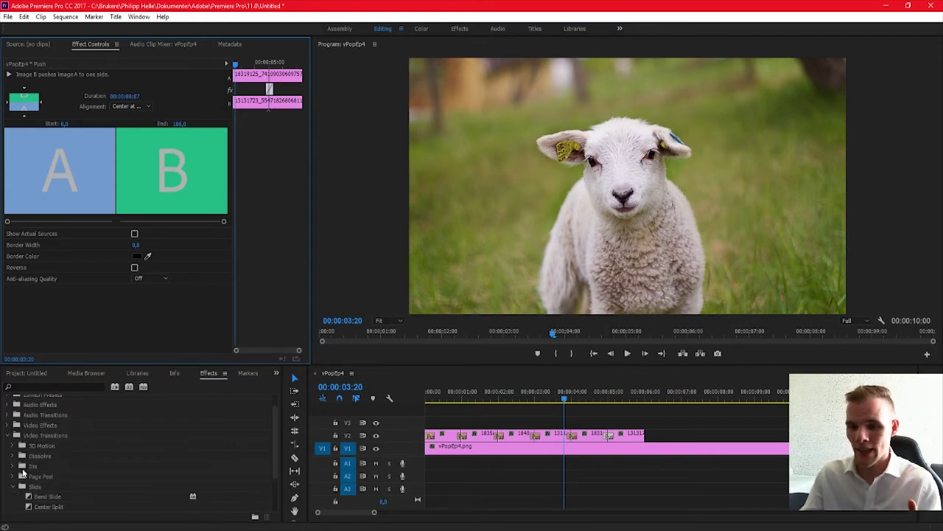
pyautogui.click(17, 457)
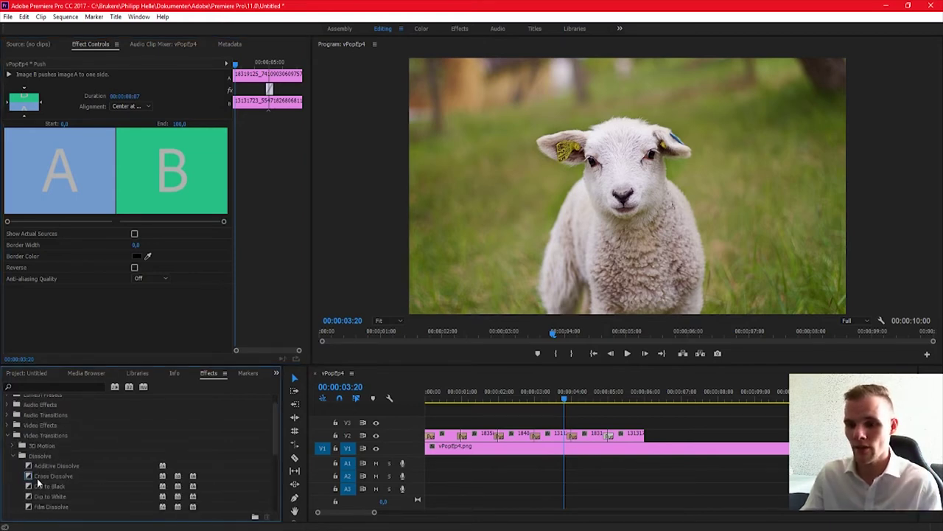
pyautogui.moveTo(38, 483); pyautogui.dragTo(647, 442)
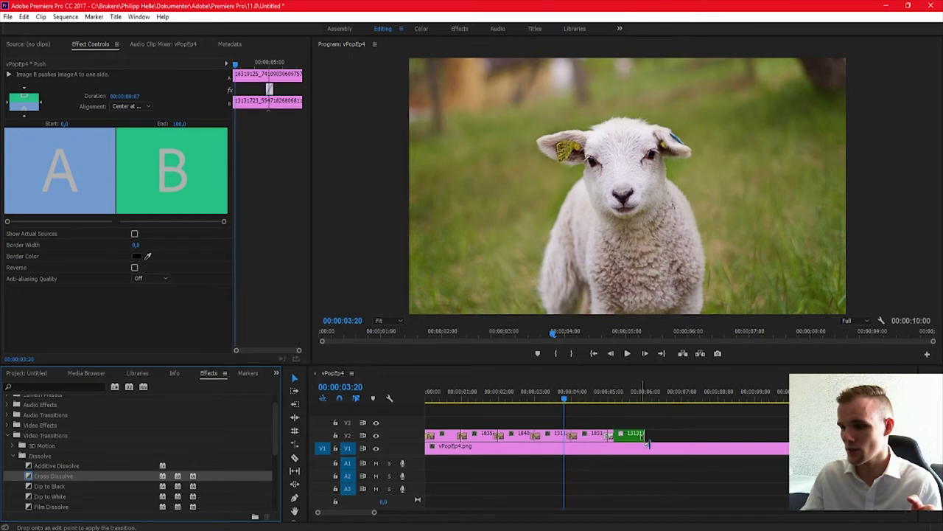
pyautogui.doubleClick(628, 436)
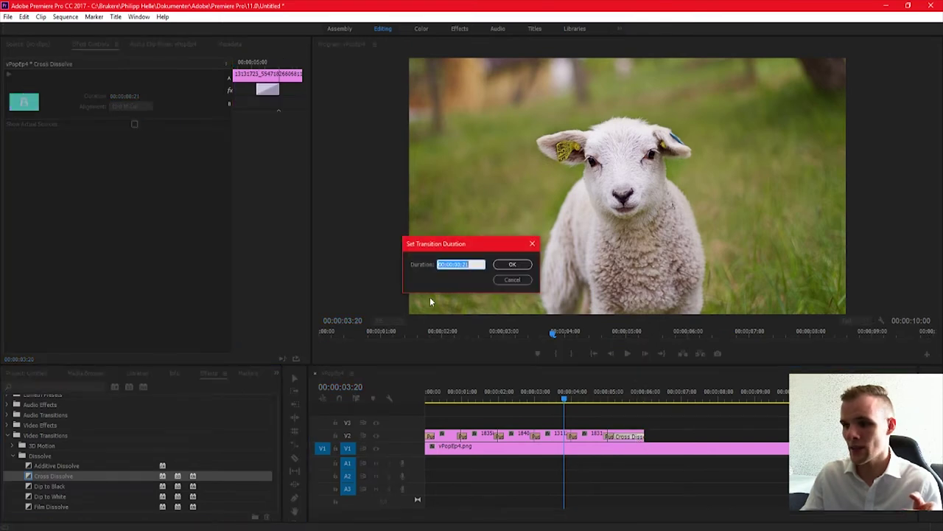
pyautogui.click(500, 281)
pyautogui.click(140, 103)
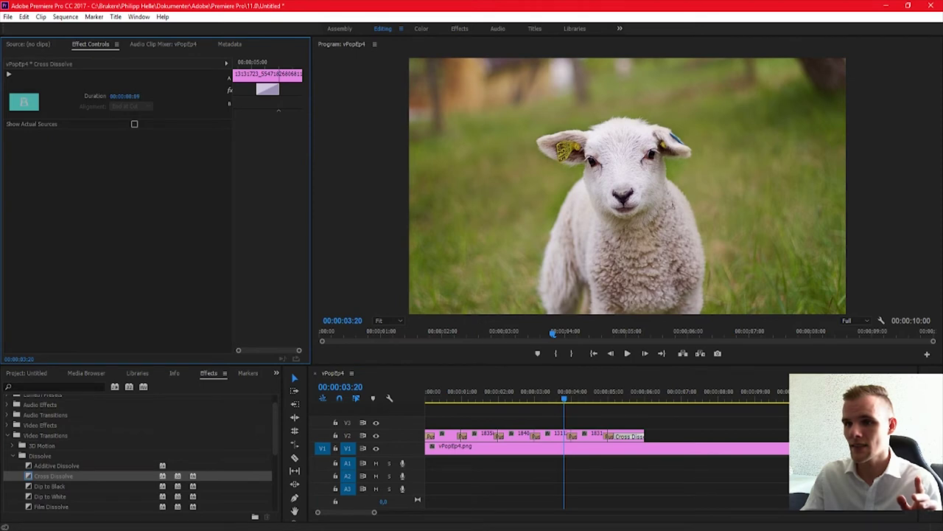
pyautogui.moveTo(136, 98); pyautogui.dragTo(151, 98)
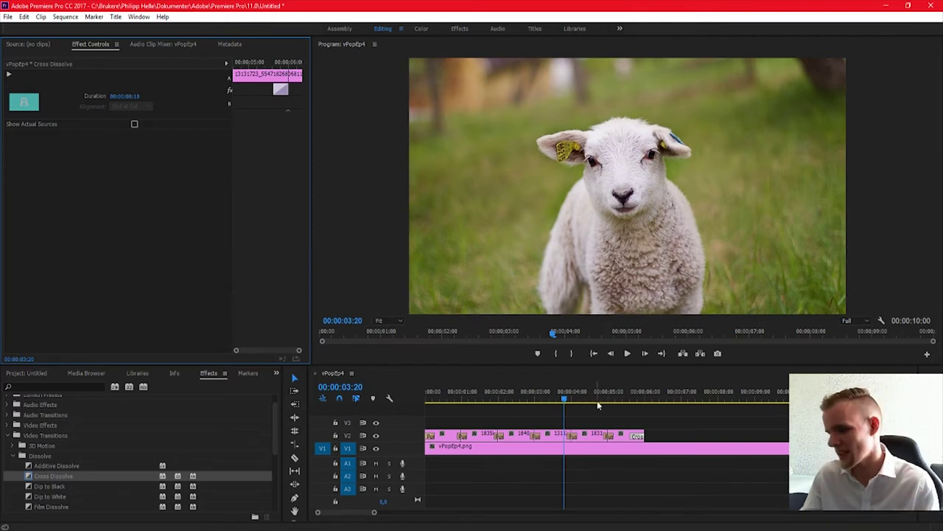
# Step: Remove a short front piece from the blue wallpaper clip on V1 and replay the intro
pyautogui.click(336, 405)
pyautogui.press('Home')
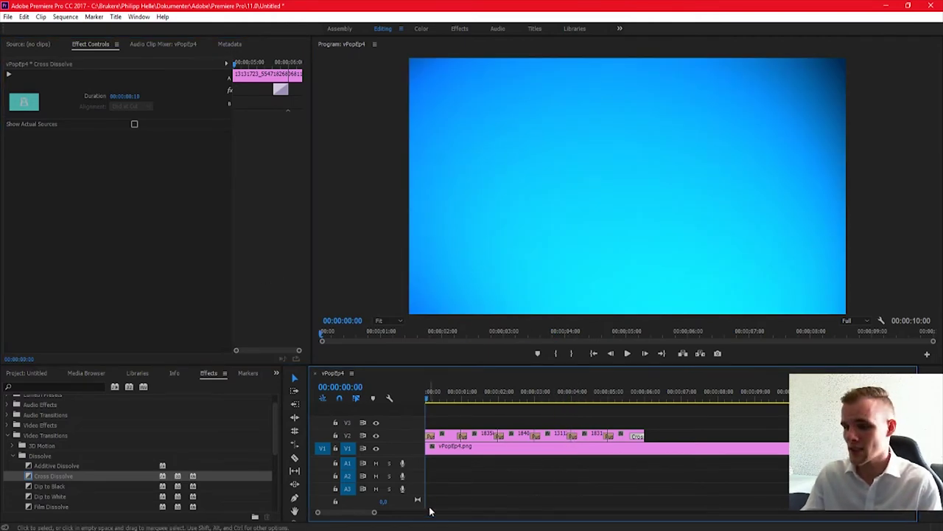
pyautogui.press('space')
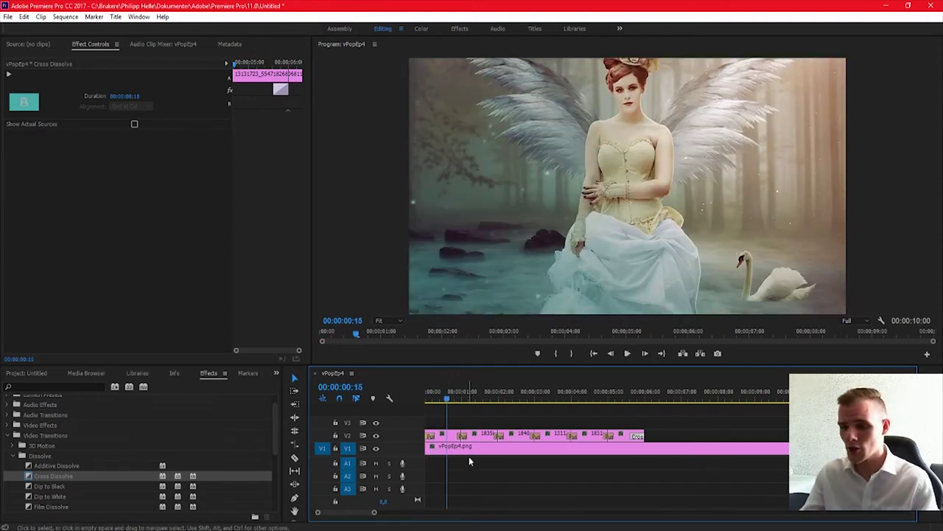
pyautogui.press('c')
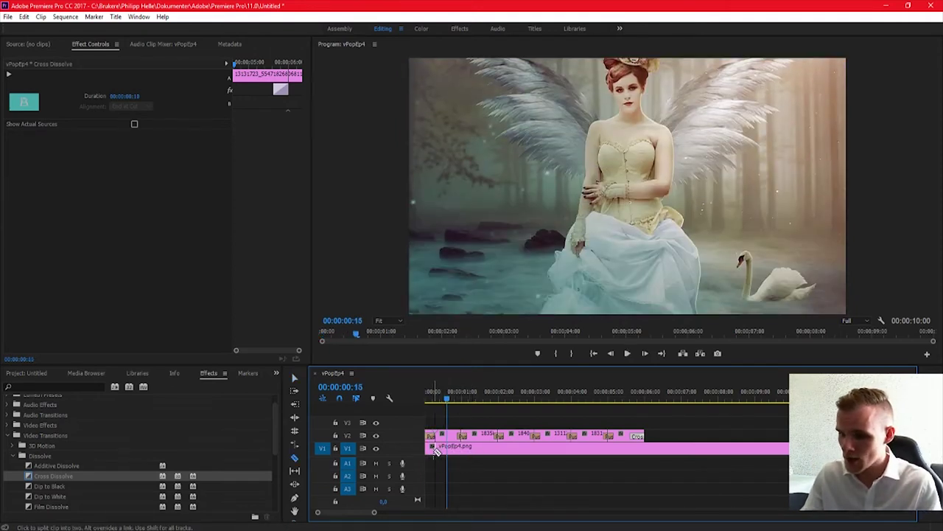
pyautogui.click(436, 451)
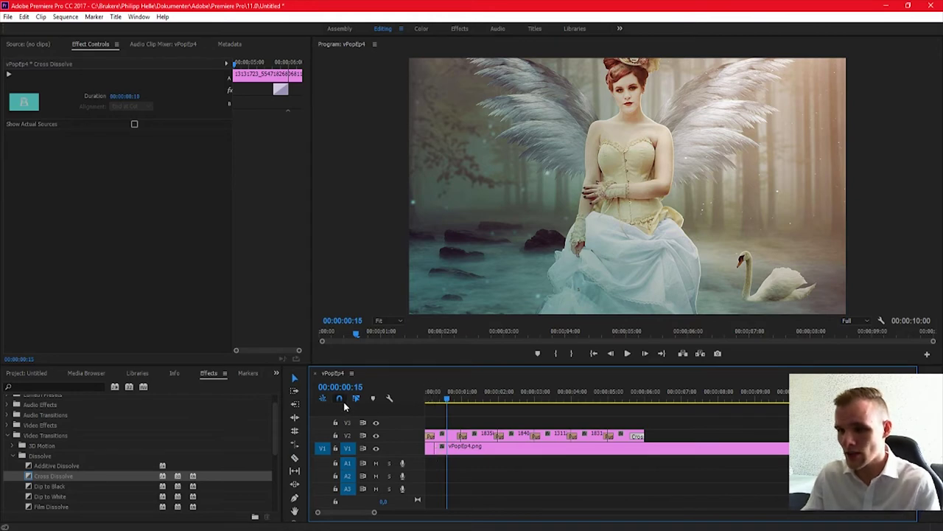
pyautogui.press('v')
pyautogui.click(431, 448)
pyautogui.press('Delete')
pyautogui.press('Home')
pyautogui.press('space')
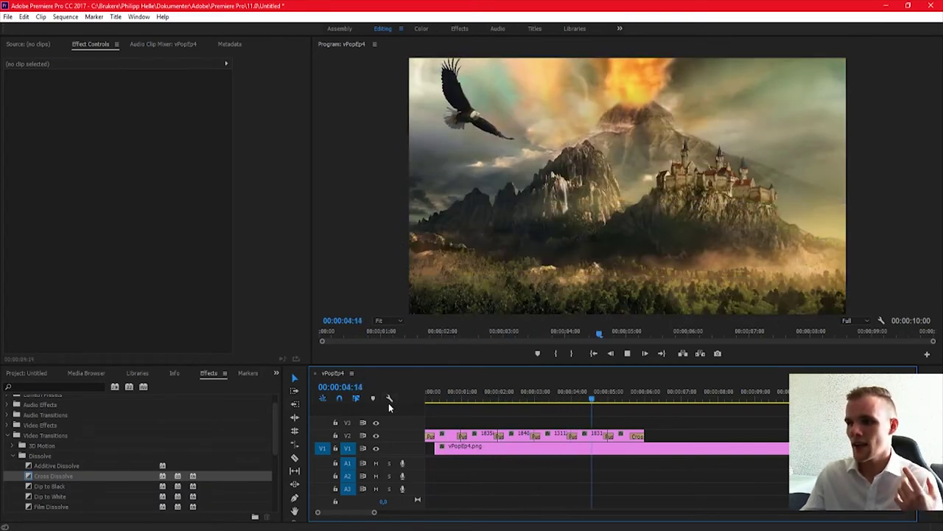
pyautogui.press('space')
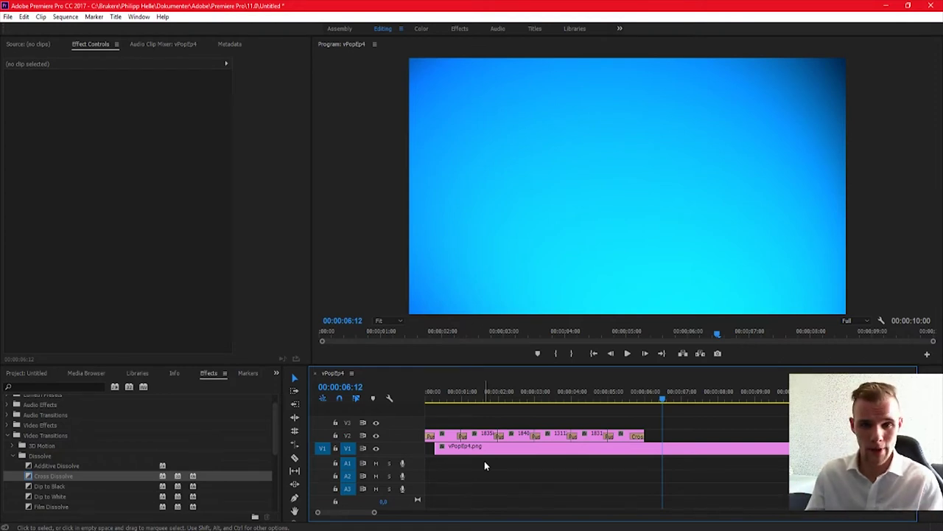
# Step: Put the Swish, Swoosh sound on A1 and preview it around 00:00:00:20
pyautogui.click(44, 373)
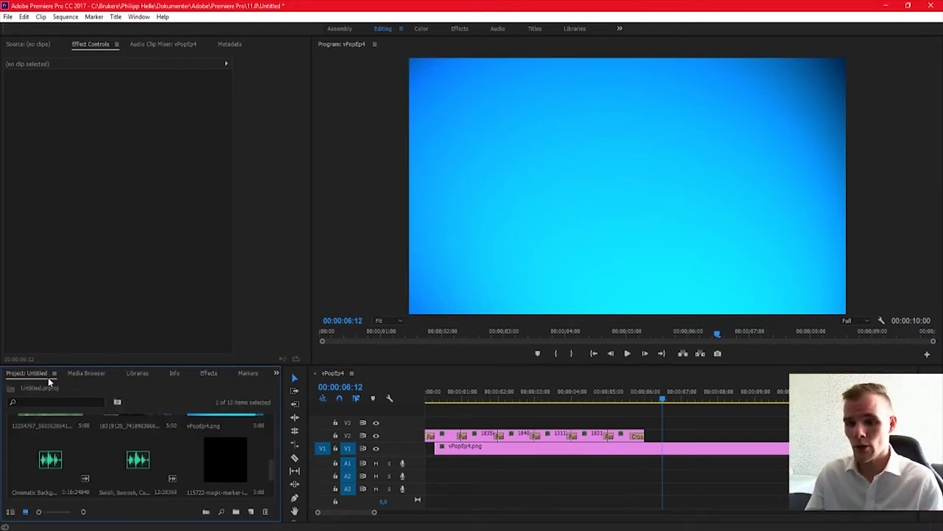
pyautogui.click(137, 447)
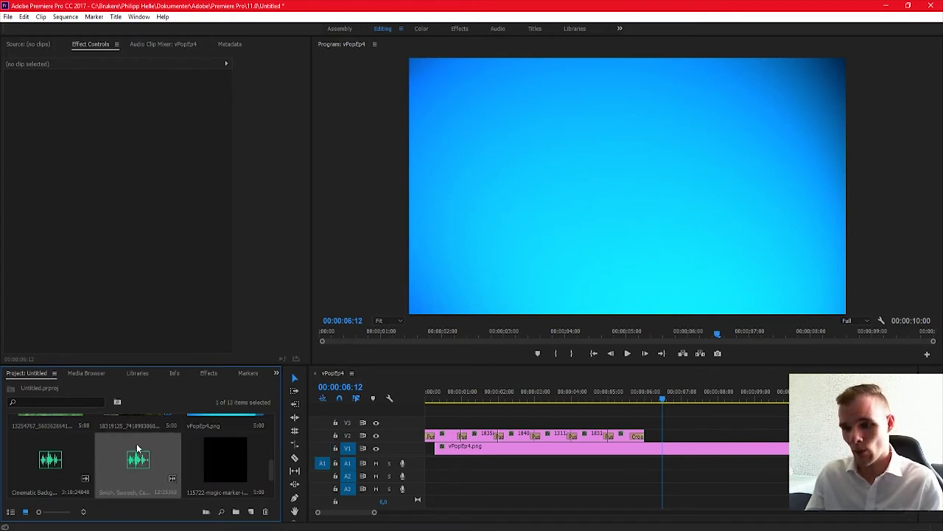
pyautogui.moveTo(137, 454); pyautogui.dragTo(440, 468)
pyautogui.press('c')
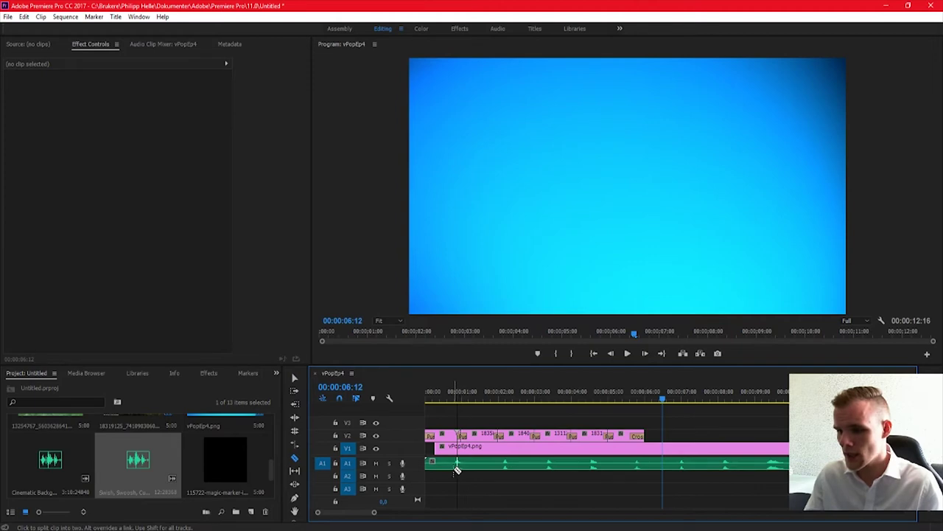
pyautogui.click(450, 397)
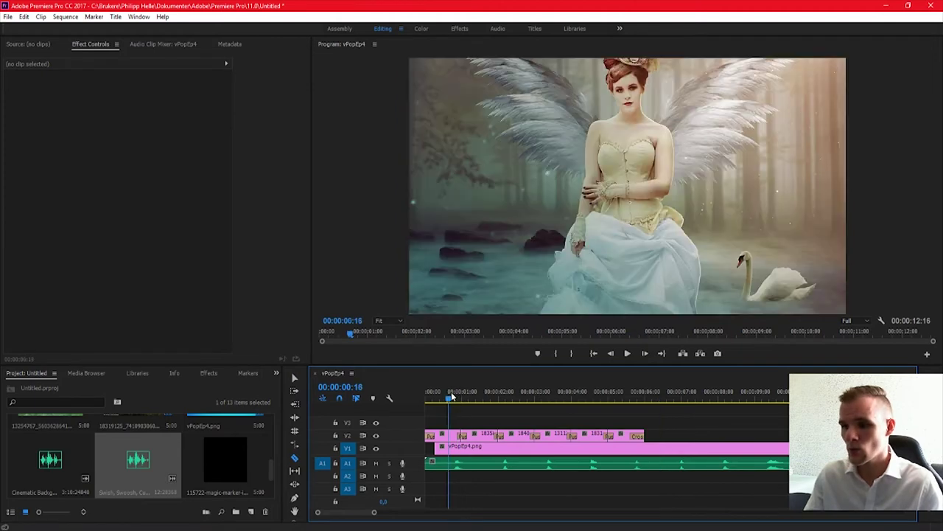
pyautogui.press('space')
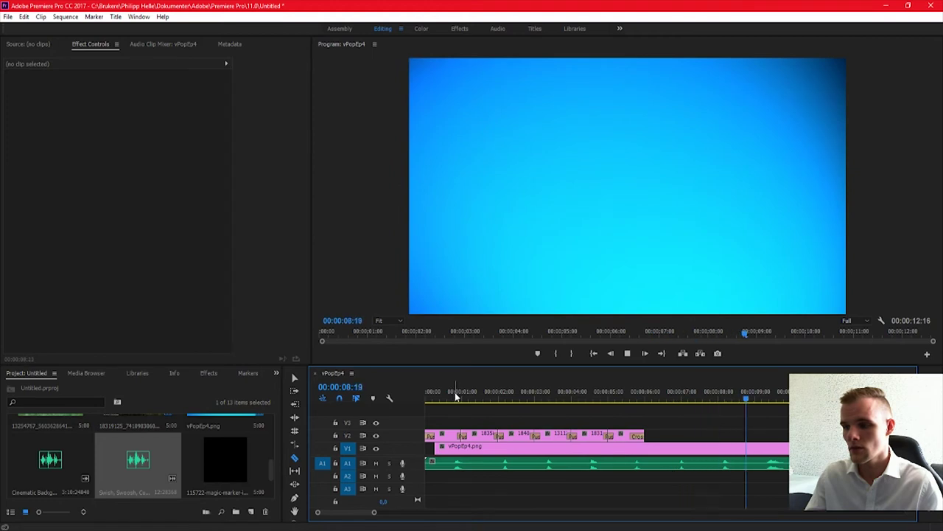
pyautogui.press('space')
pyautogui.click(455, 398)
pyautogui.moveTo(455, 398)
pyautogui.mouseDown()
pyautogui.moveTo(475, 398)
pyautogui.moveTo(455, 398)
pyautogui.mouseUp()
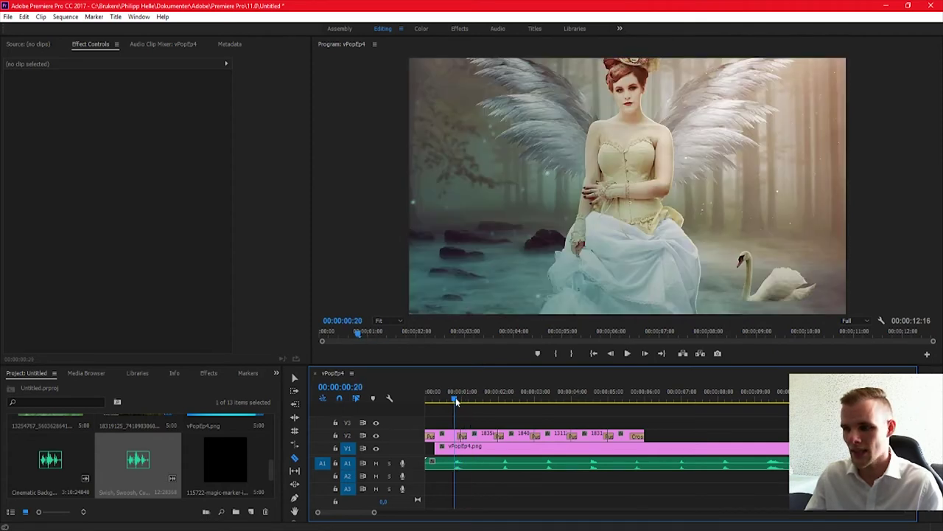
# Step: Split the A1 swoosh audio and delete the extra parts, keeping a short snippet
pyautogui.click(462, 464)
pyautogui.press('v')
pyautogui.click(478, 466)
pyautogui.press('Delete')
pyautogui.click(450, 464)
pyautogui.press('Delete')
pyautogui.click(458, 466)
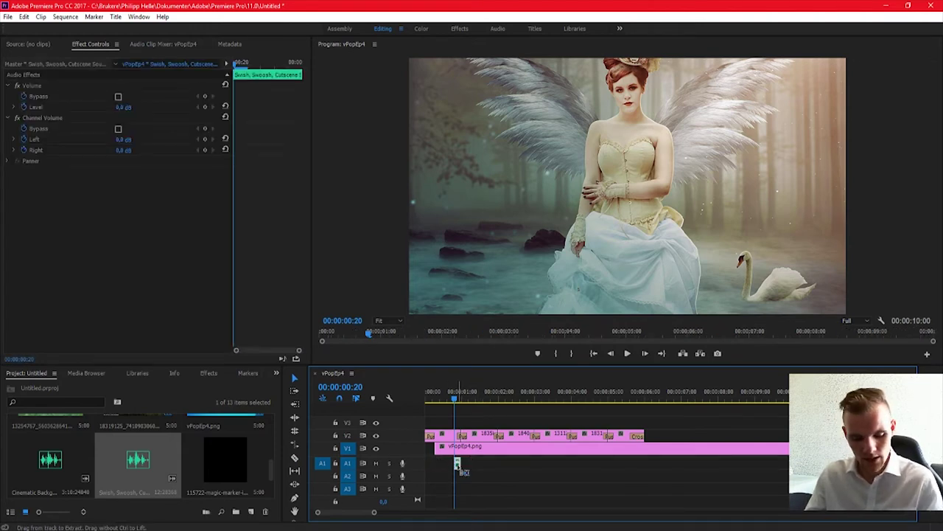
# Step: Adjust the swoosh snippet's length and place copies at the photo changes
pyautogui.press('Down')
pyautogui.hotkey('ctrl', 'shift', 'Right')
pyautogui.hotkey('ctrl', 'shift', 'Right')
pyautogui.hotkey('ctrl', 'shift', 'Right')
pyautogui.hotkey('ctrl', 'shift', 'Right')
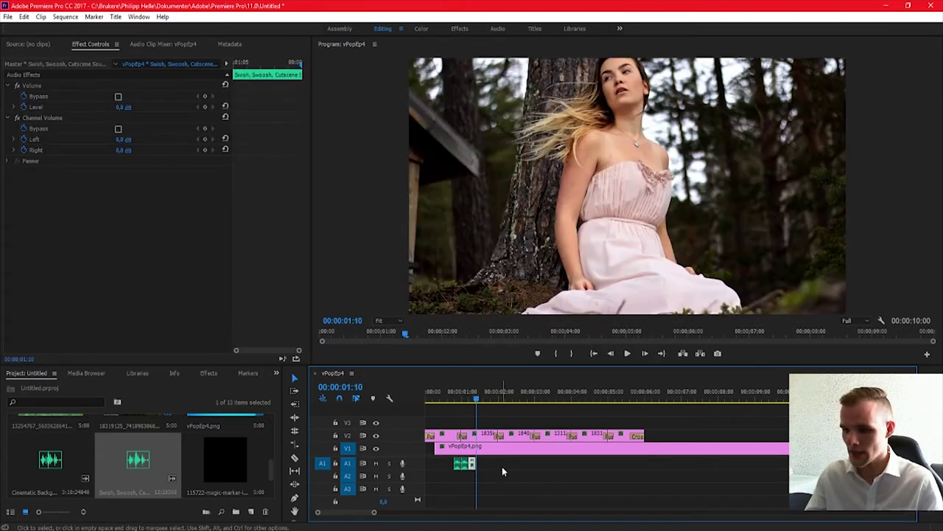
pyautogui.hotkey('ctrl', 'shift', 'Right')
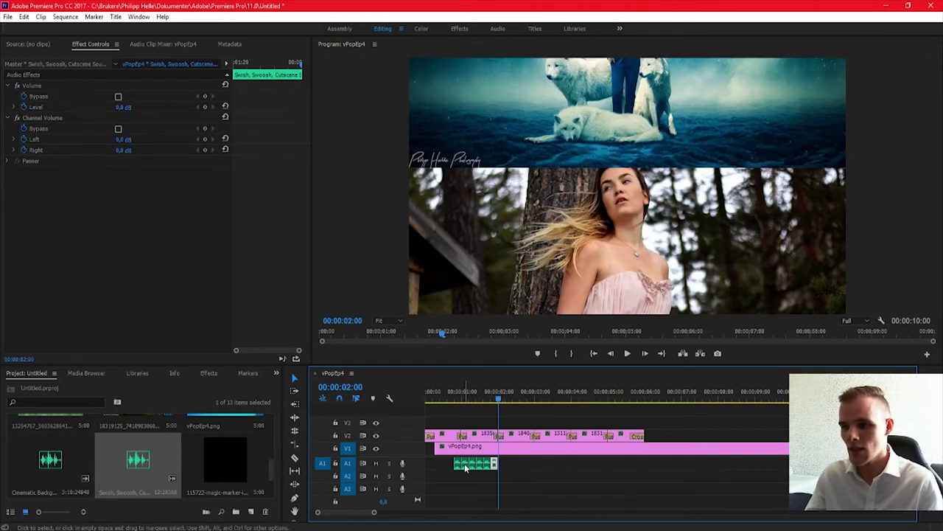
pyautogui.moveTo(458, 466); pyautogui.dragTo(439, 467)
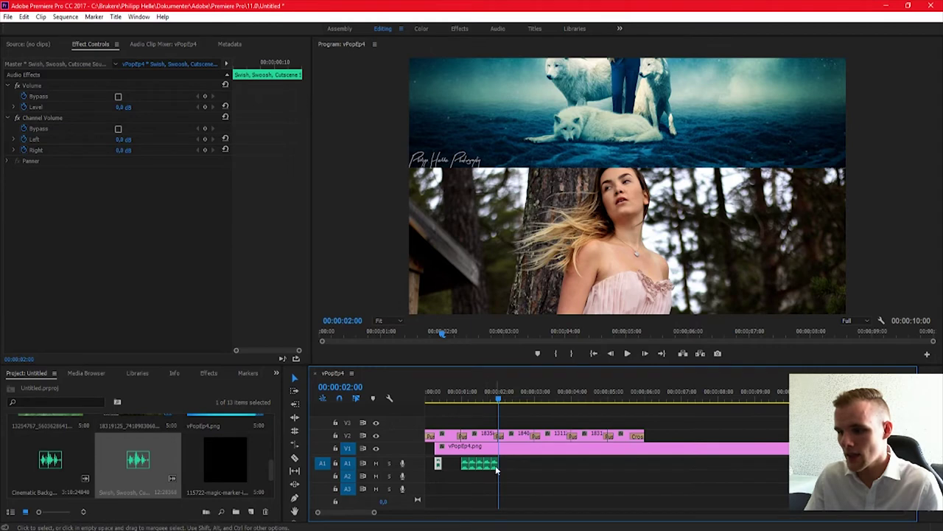
pyautogui.moveTo(497, 466); pyautogui.dragTo(578, 469)
pyautogui.press('Down')
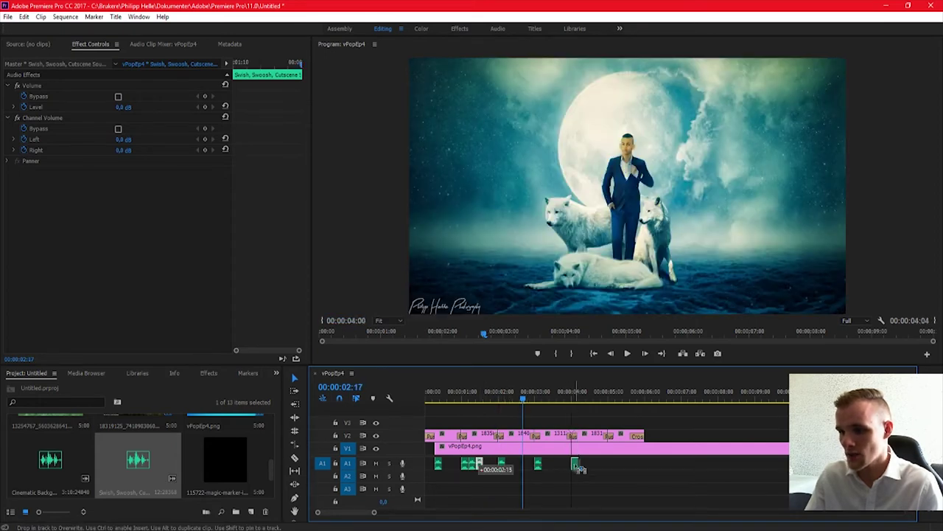
pyautogui.moveTo(579, 468); pyautogui.dragTo(614, 472)
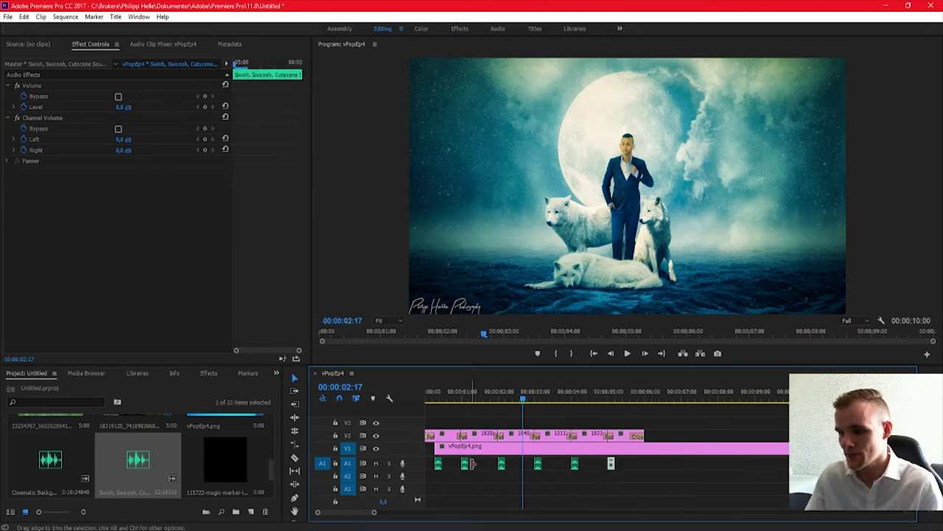
# Step: Move the first swoosh to the sequence start and play the intro to check timing
pyautogui.click(464, 464)
pyautogui.press('Home')
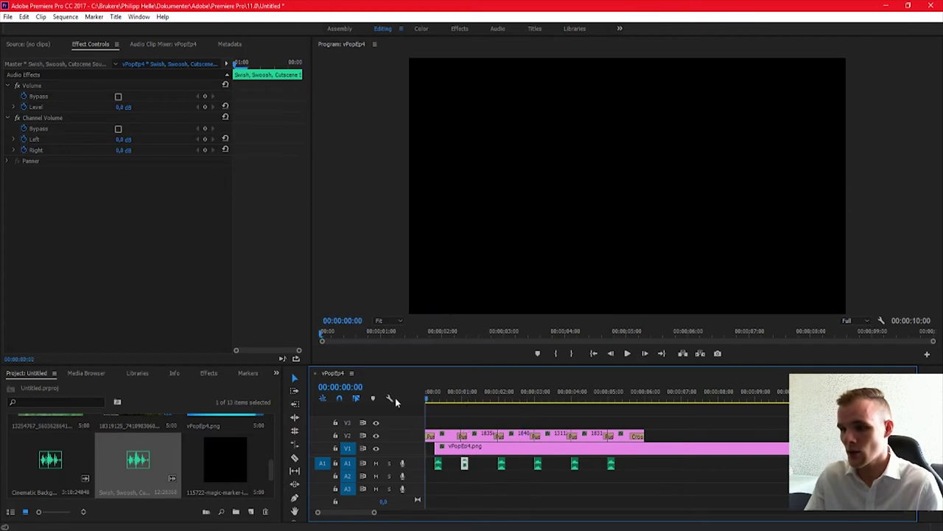
pyautogui.press('space')
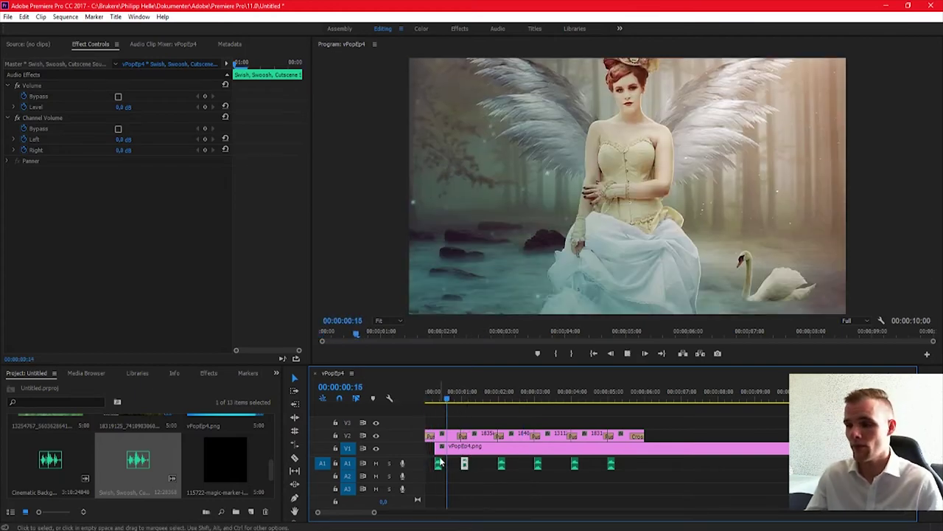
pyautogui.press('space')
pyautogui.press('Home')
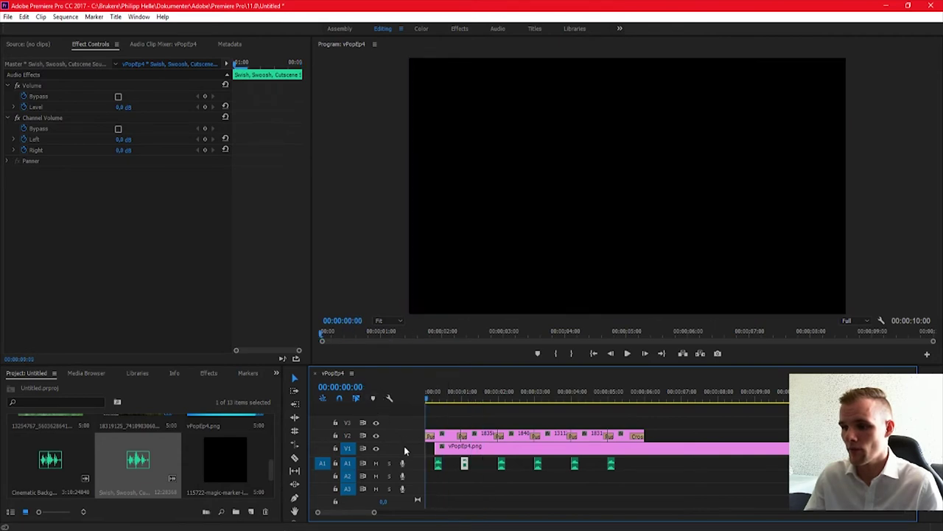
pyautogui.click(438, 465)
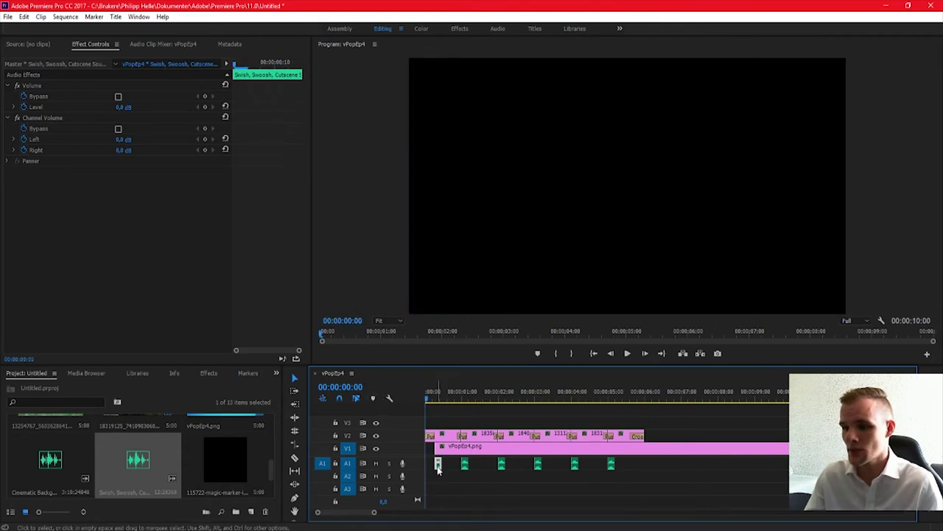
pyautogui.moveTo(438, 470); pyautogui.dragTo(427, 470)
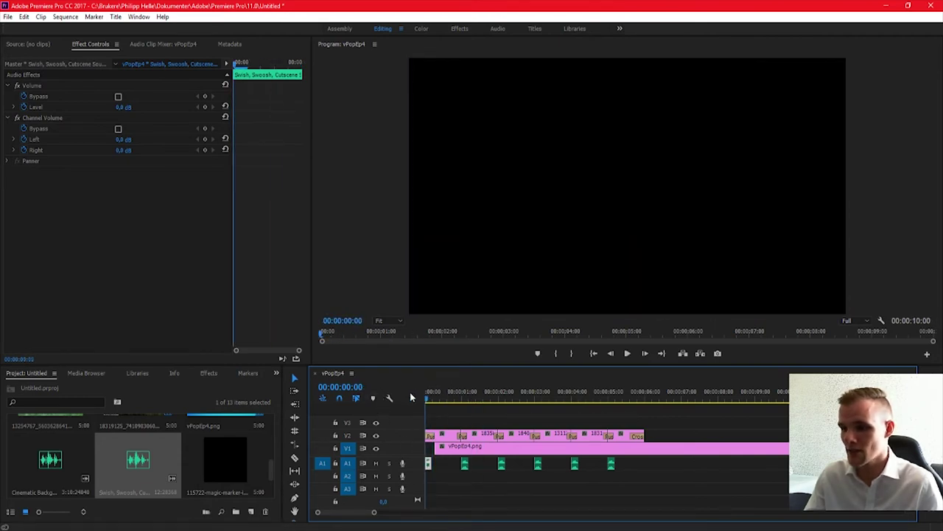
pyautogui.press('space')
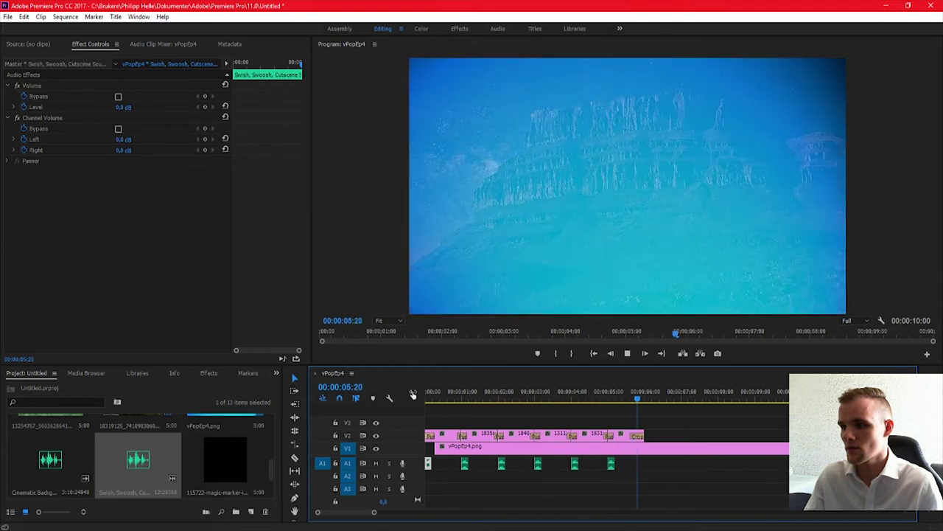
# Step: Drop the Cinematic Background Music onto track A2 at the sequence start
pyautogui.press('space')
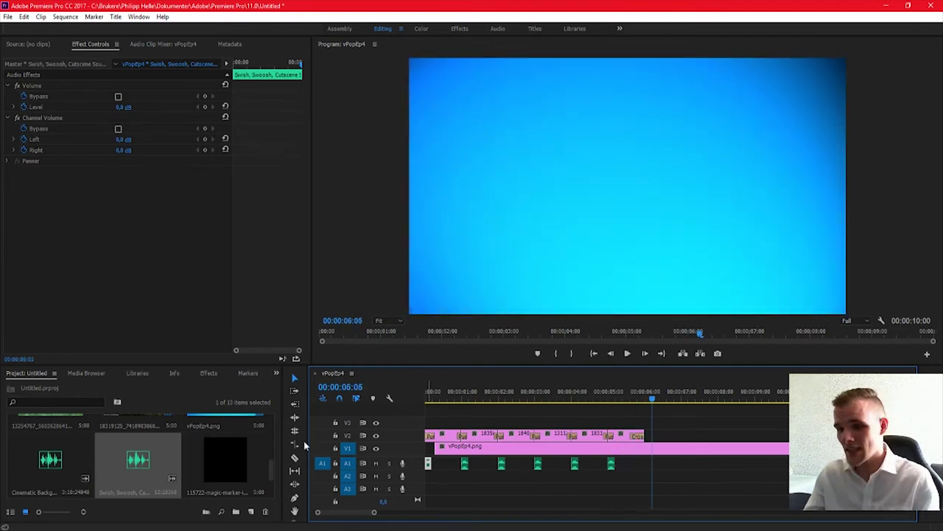
pyautogui.moveTo(70, 453); pyautogui.dragTo(430, 480)
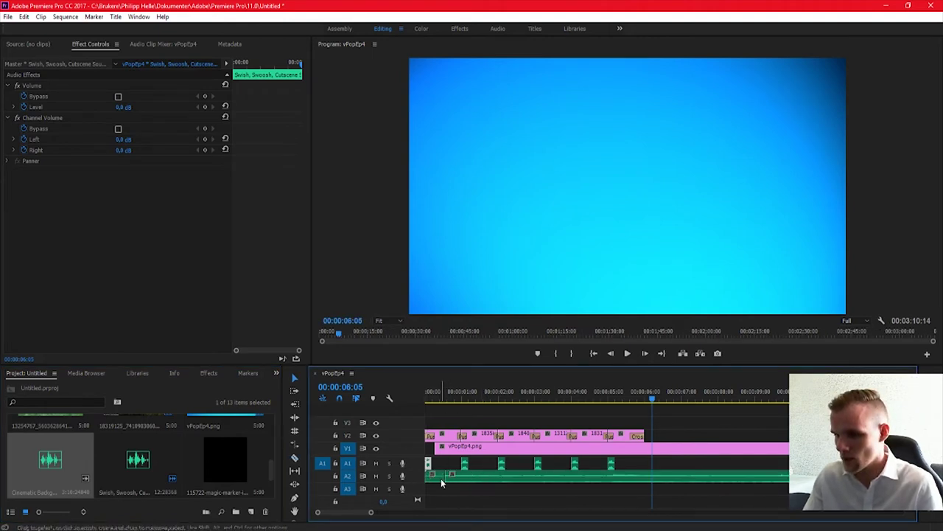
pyautogui.click(441, 479)
pyautogui.click(497, 491)
pyautogui.click(449, 480)
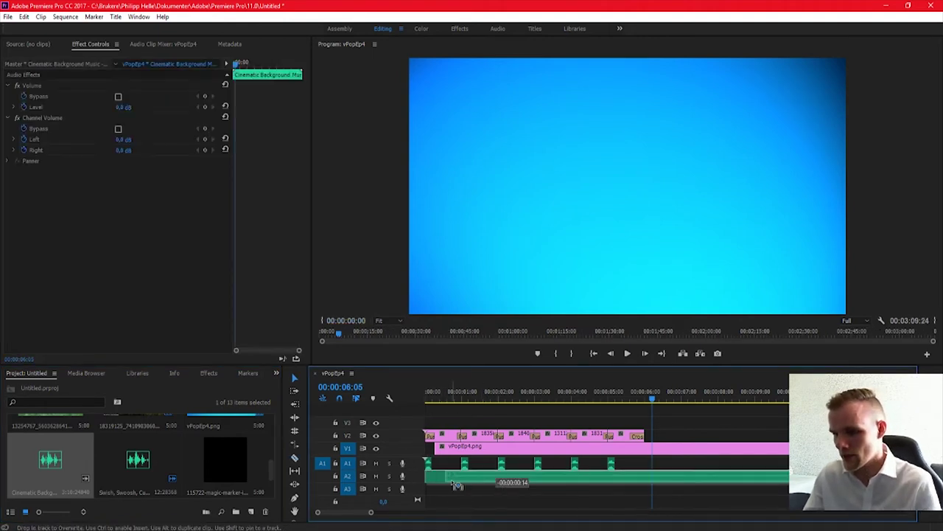
# Step: Play the intro with the music from the start, then select the first swoosh clip on A1
pyautogui.click(444, 390)
pyautogui.moveTo(444, 391); pyautogui.dragTo(393, 399)
pyautogui.press('space')
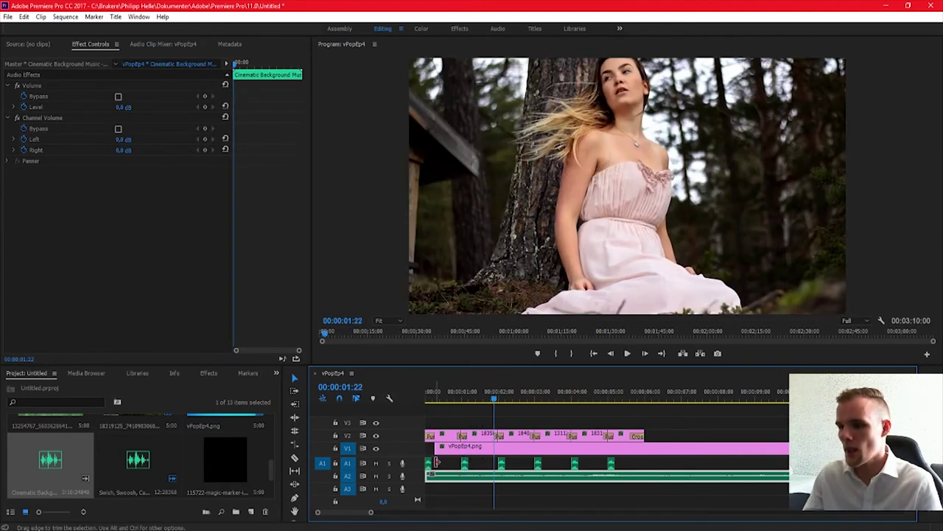
pyautogui.click(427, 463)
pyautogui.click(437, 399)
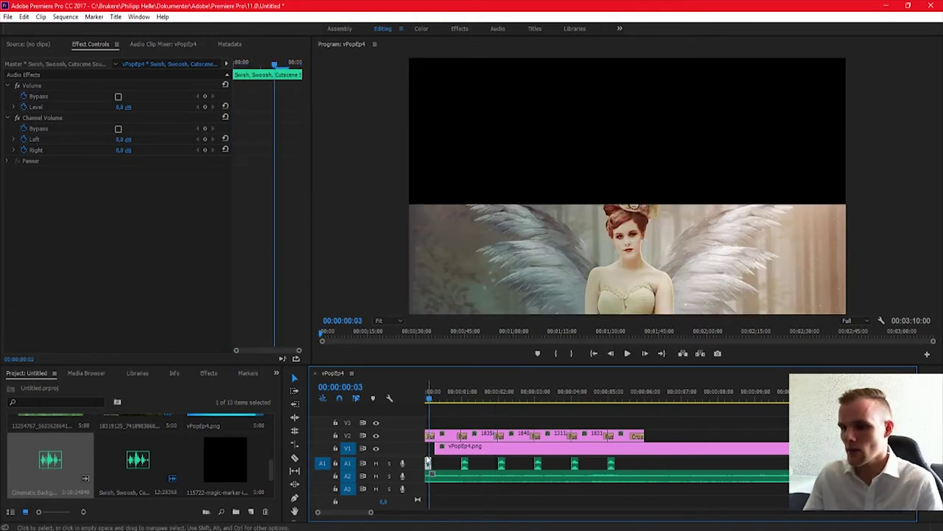
# Step: Set the first swoosh clip's volume level to -5 dB and preview it
pyautogui.click(127, 107)
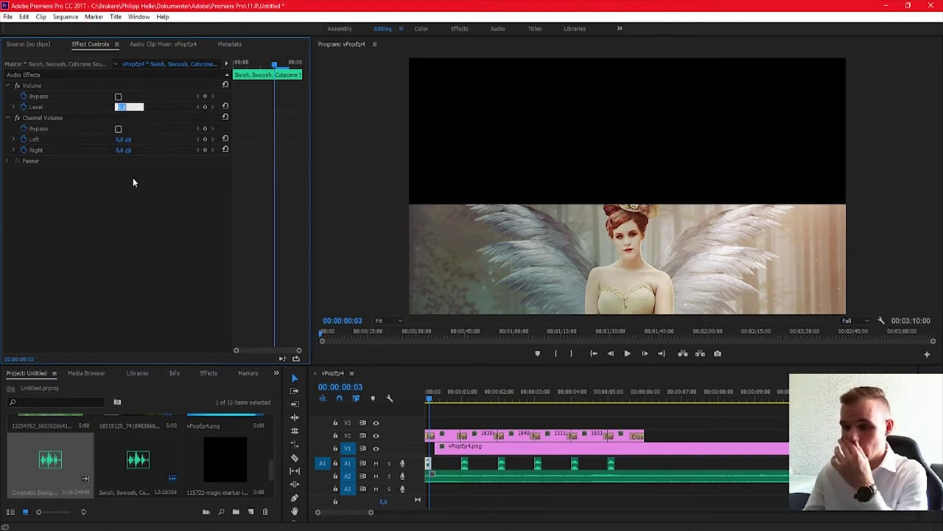
pyautogui.click(448, 410)
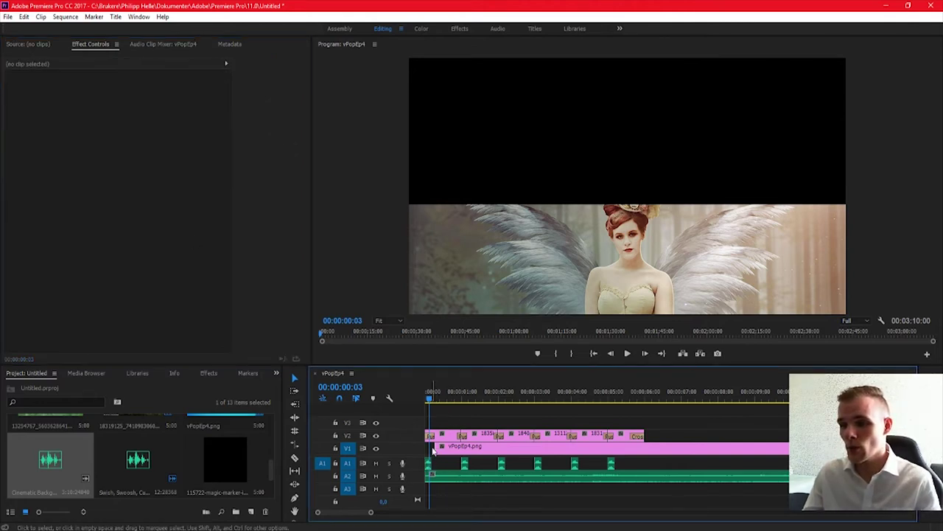
pyautogui.click(428, 464)
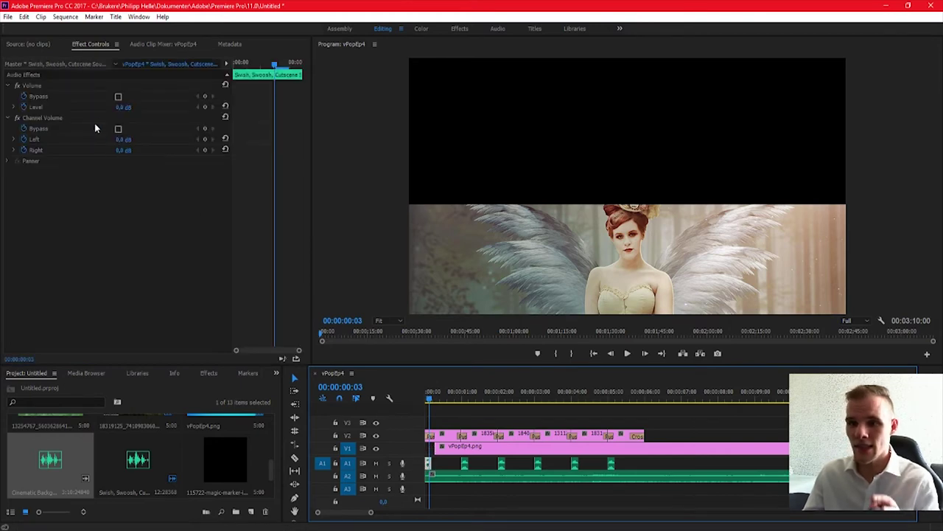
pyautogui.click(28, 44)
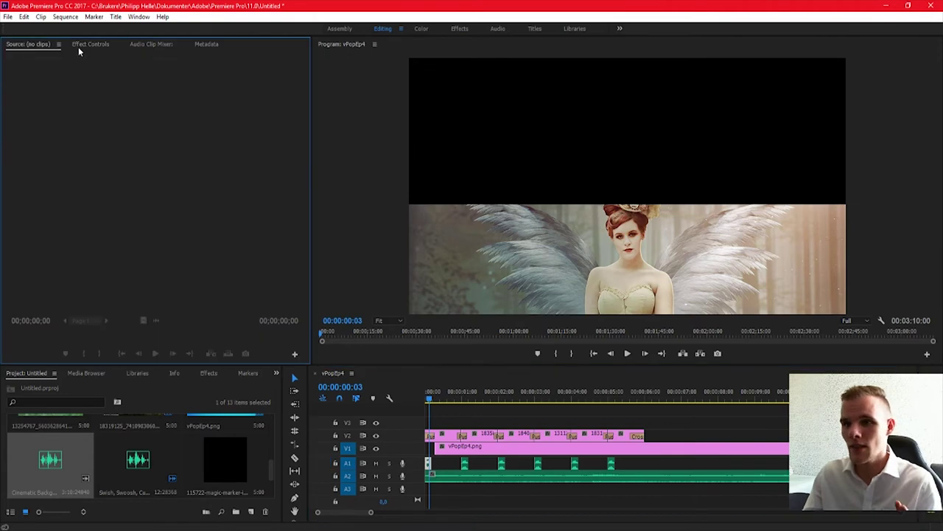
pyautogui.click(81, 46)
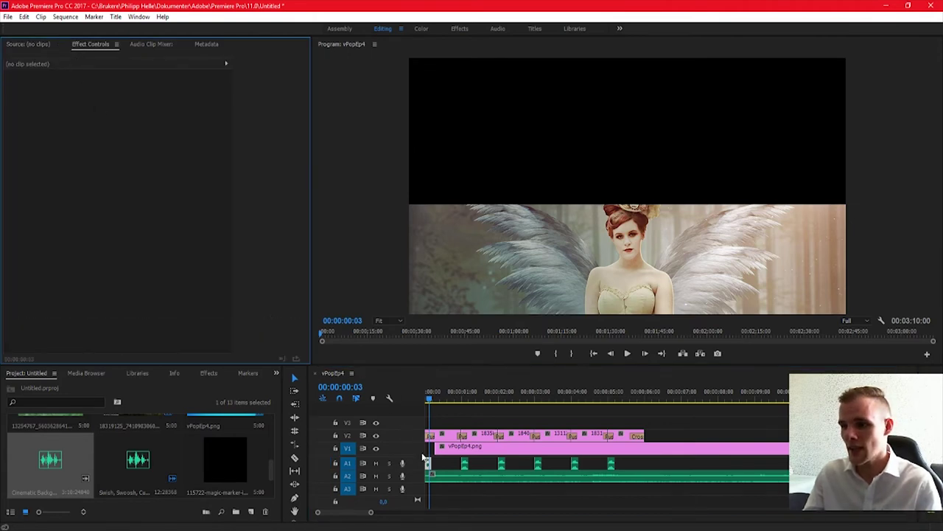
pyautogui.click(369, 398)
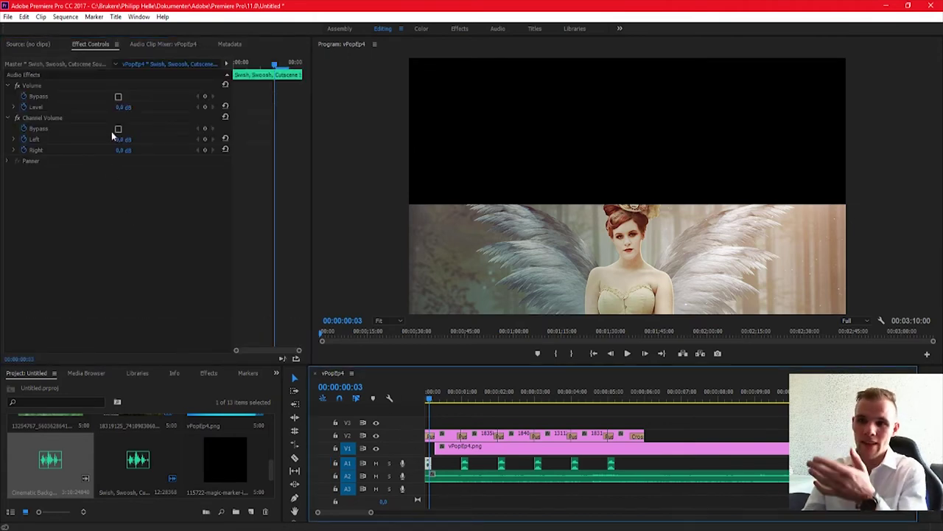
pyautogui.click(26, 108)
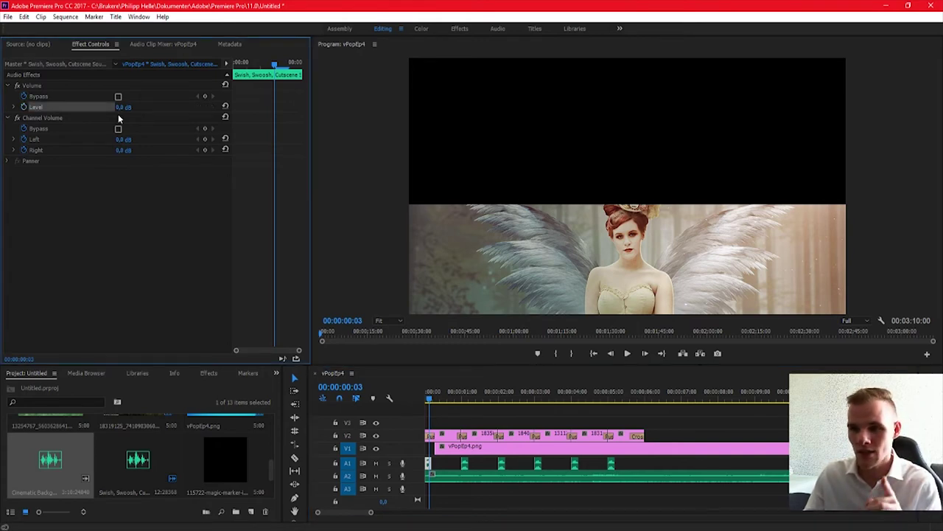
pyautogui.click(127, 107)
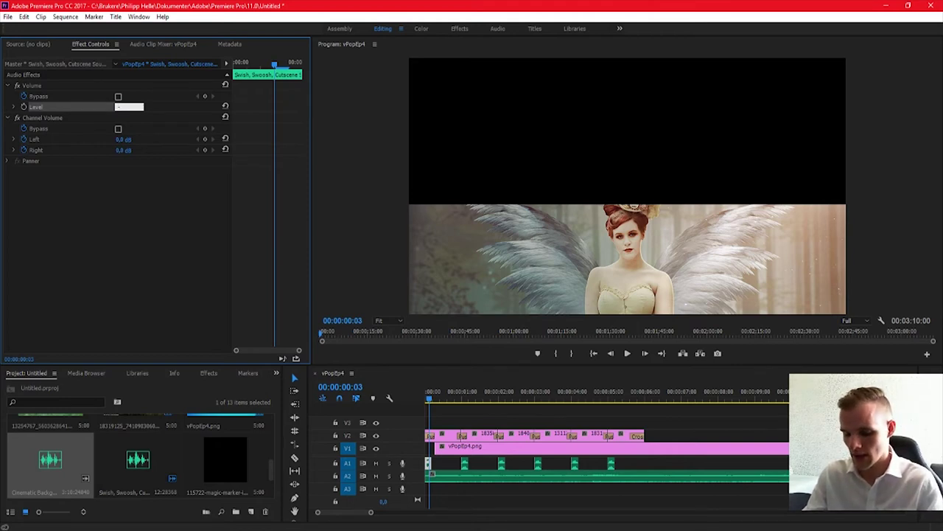
pyautogui.press('Return')
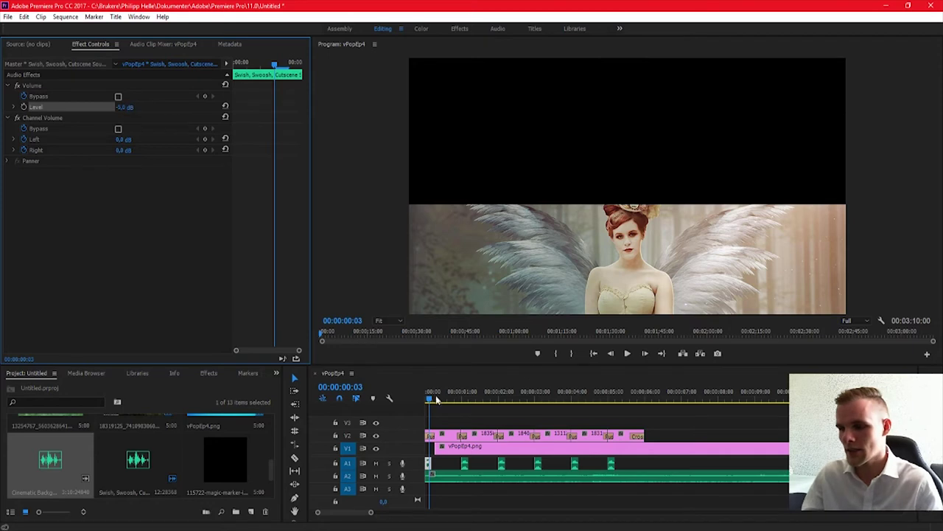
pyautogui.click(360, 400)
pyautogui.press('space')
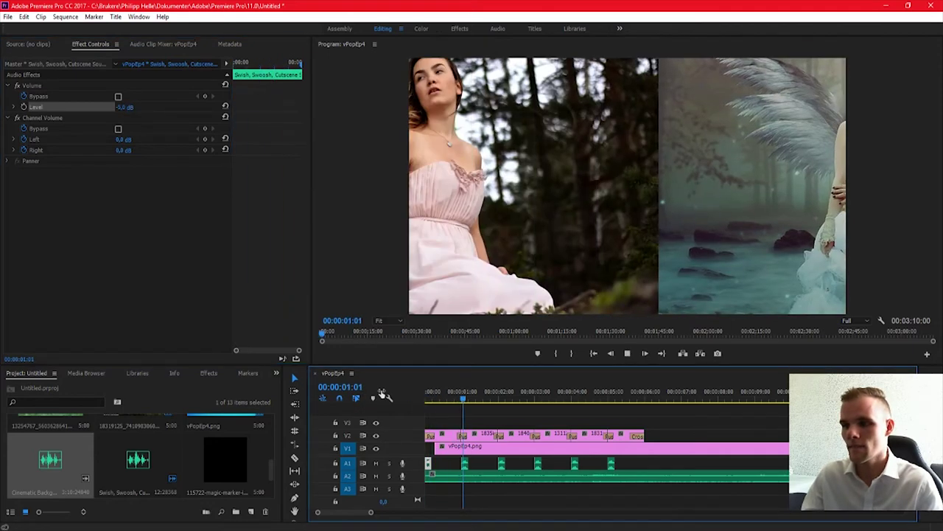
pyautogui.press('space')
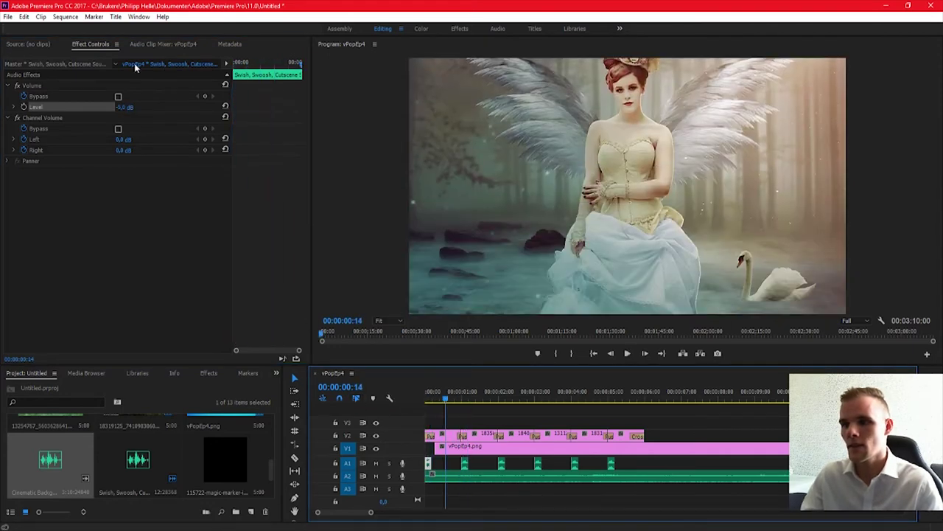
# Step: Lower the first swoosh's volume level further to -7 dB and replay from the start
pyautogui.click(125, 107)
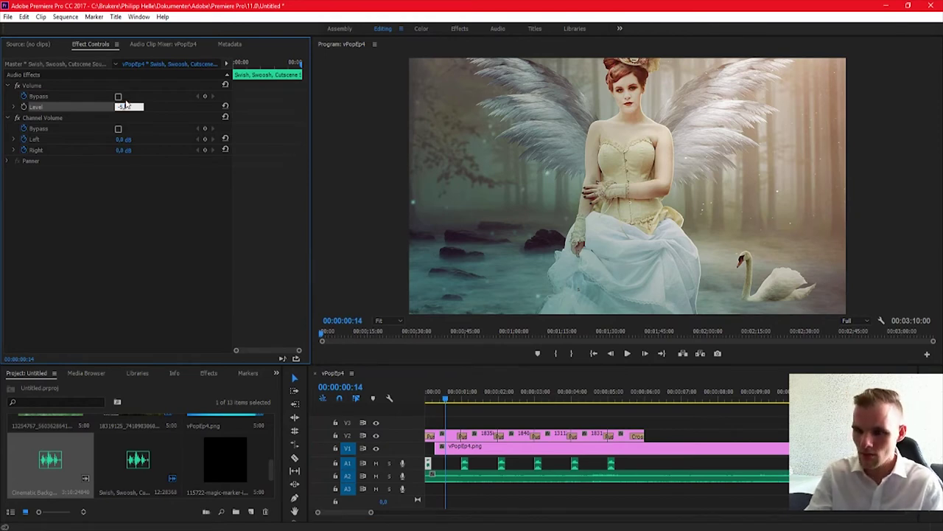
pyautogui.press('Return')
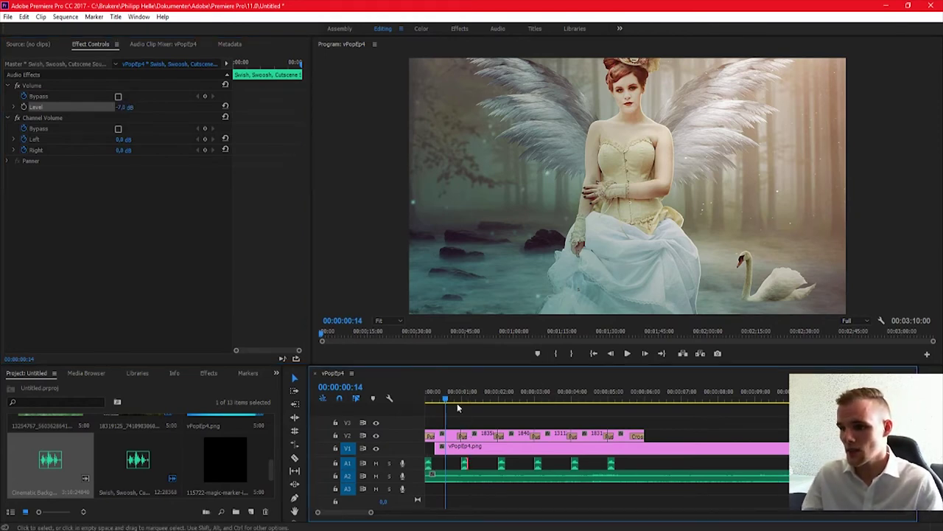
pyautogui.moveTo(453, 399); pyautogui.dragTo(385, 398)
pyautogui.press('space')
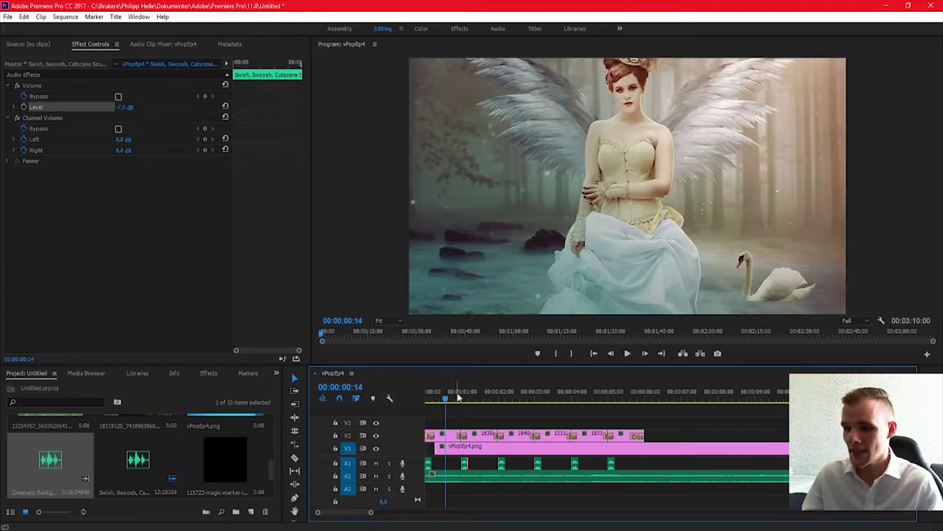
pyautogui.click(465, 398)
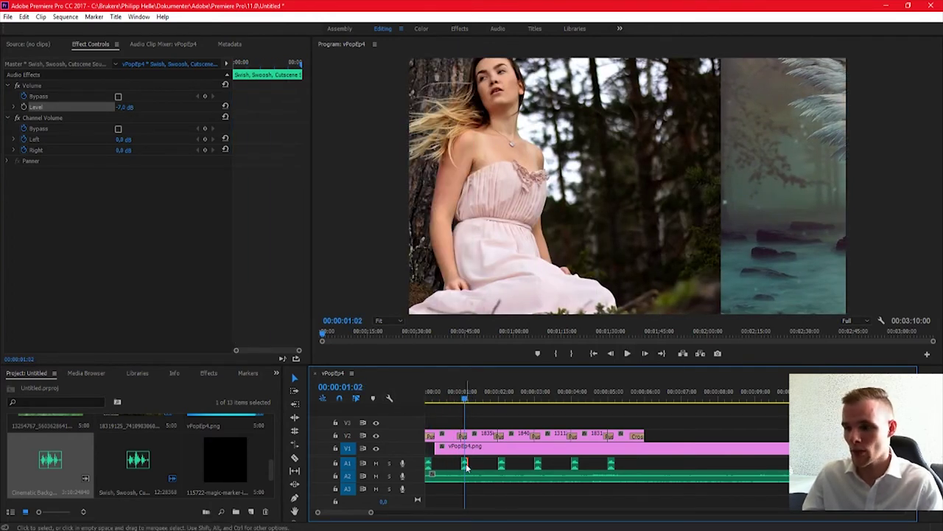
# Step: Set the second, third and fourth swoosh clips' volume level to -7 dB
pyautogui.click(153, 115)
pyautogui.click(63, 106)
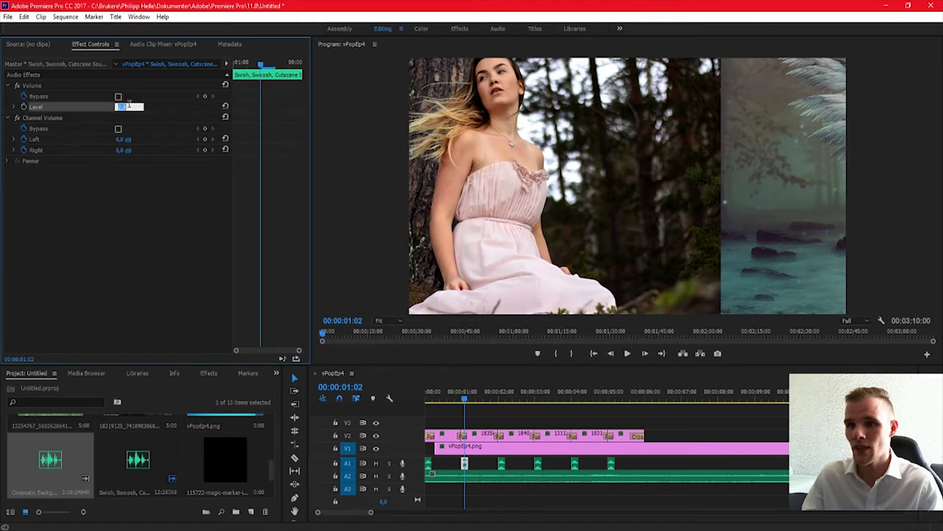
pyautogui.press('Return')
pyautogui.click(501, 463)
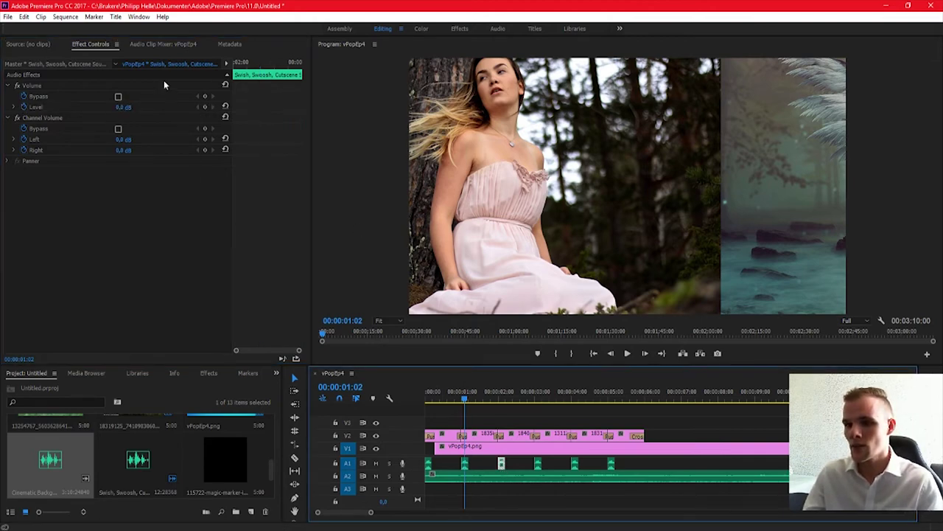
pyautogui.click(31, 108)
pyautogui.click(123, 107)
pyautogui.write('-7')
pyautogui.press('Return')
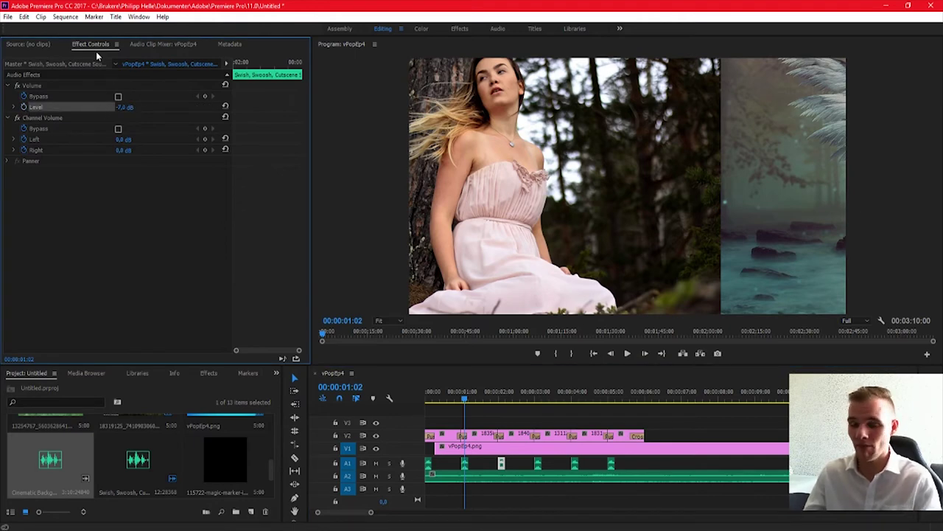
pyautogui.click(539, 463)
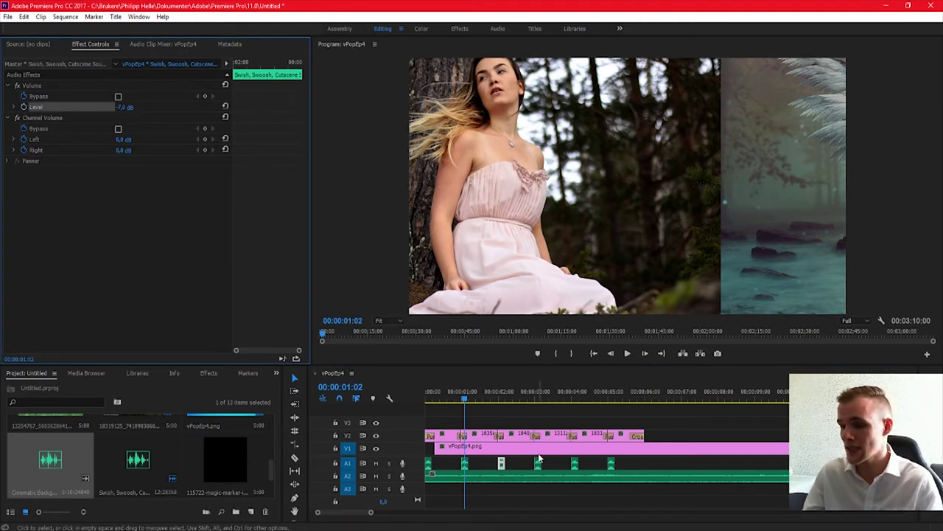
pyautogui.click(124, 107)
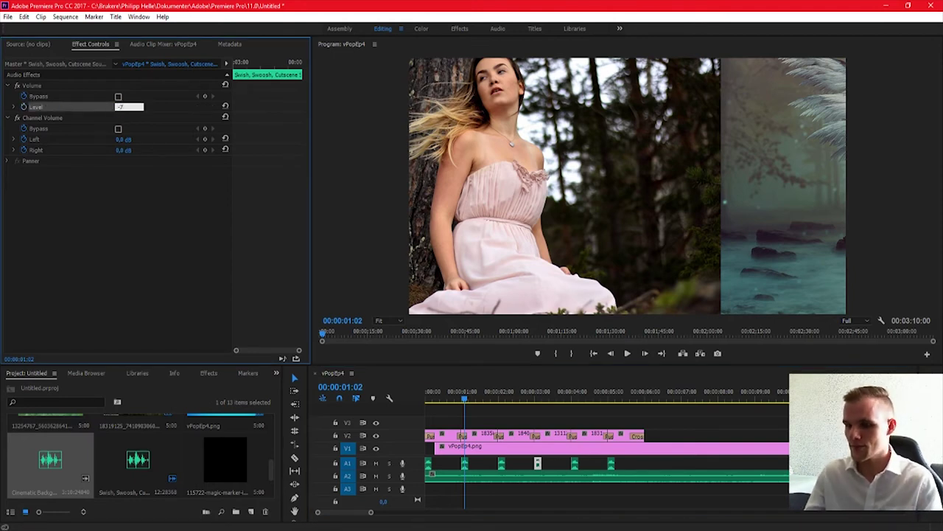
pyautogui.press('Return')
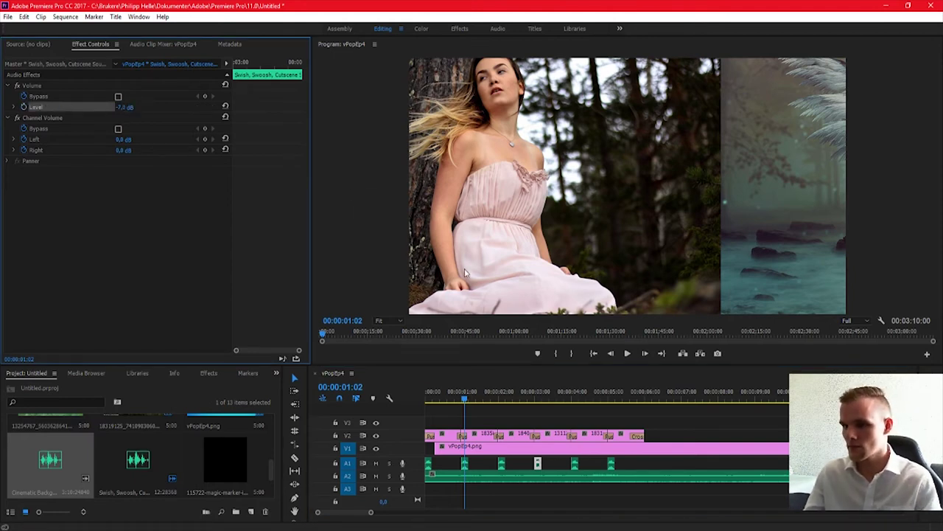
# Step: Set the fifth and last swoosh clips to -7 dB, cancelling the keyframe-deletion warning
pyautogui.click(575, 463)
pyautogui.click(33, 107)
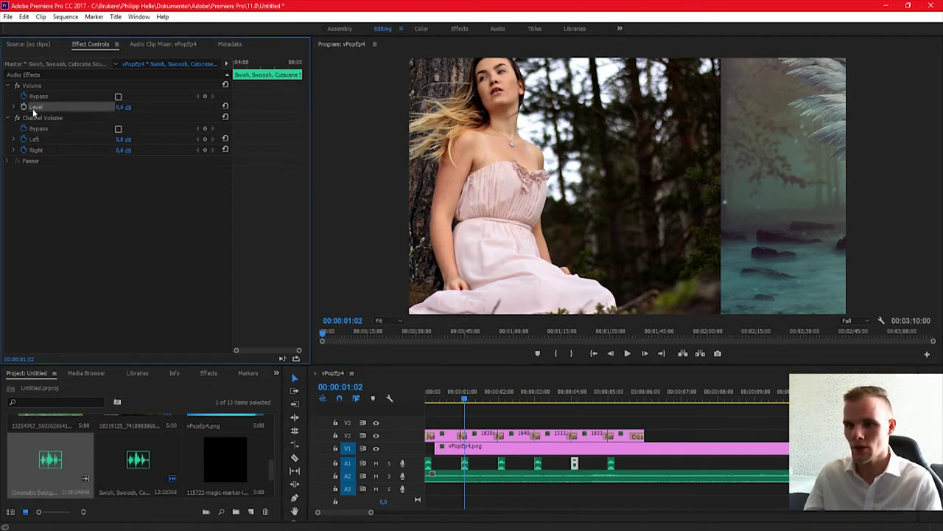
pyautogui.click(123, 106)
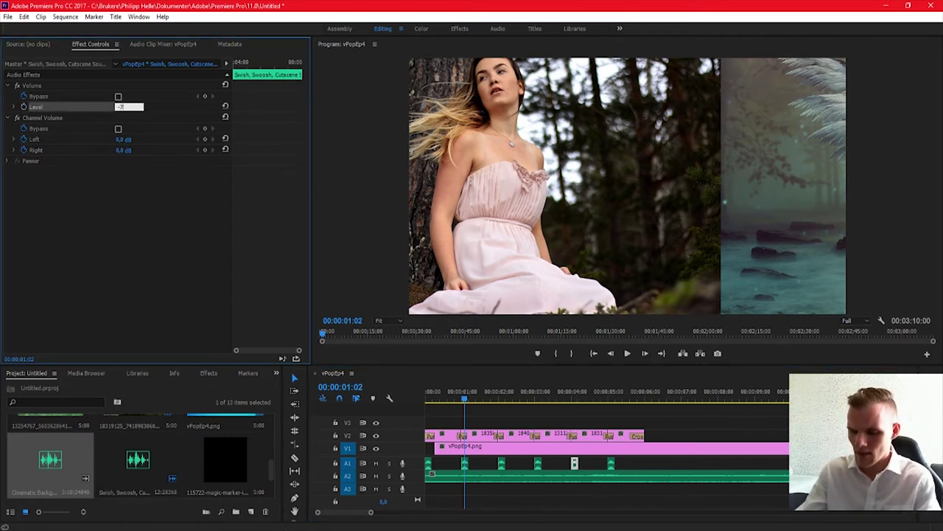
pyautogui.write('-7')
pyautogui.press('Return')
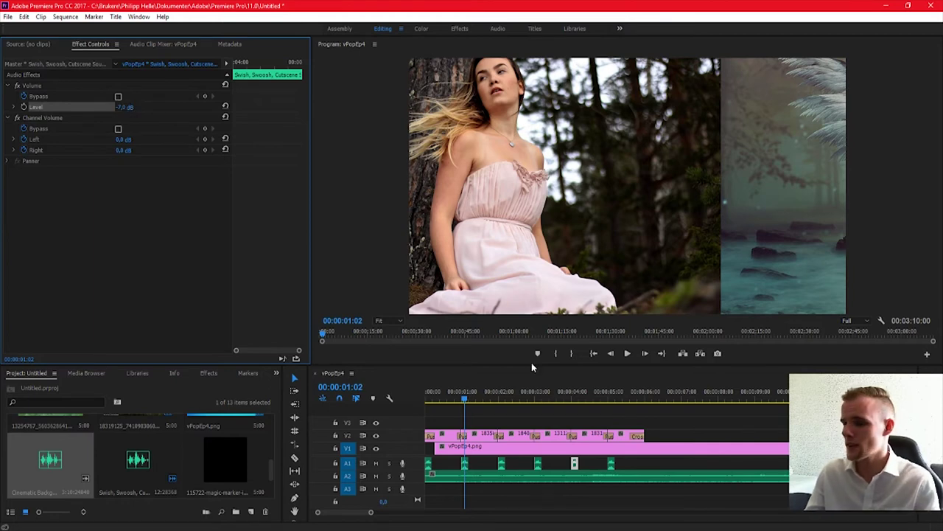
pyautogui.click(611, 463)
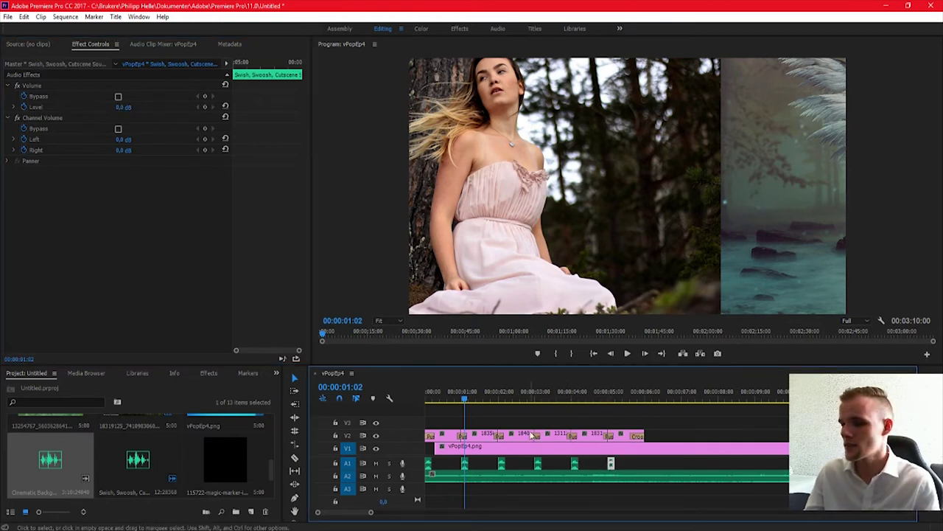
pyautogui.click(120, 107)
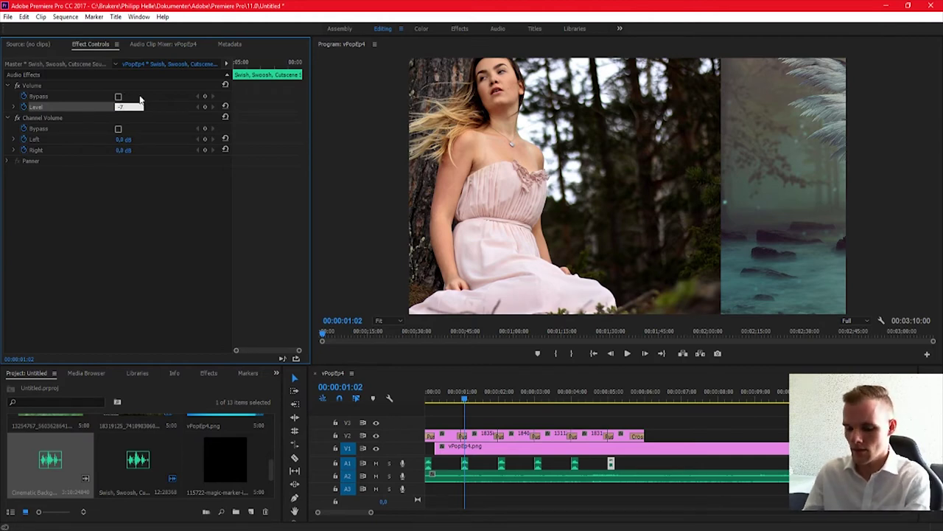
pyautogui.write('-7')
pyautogui.press('Return')
pyautogui.click(24, 106)
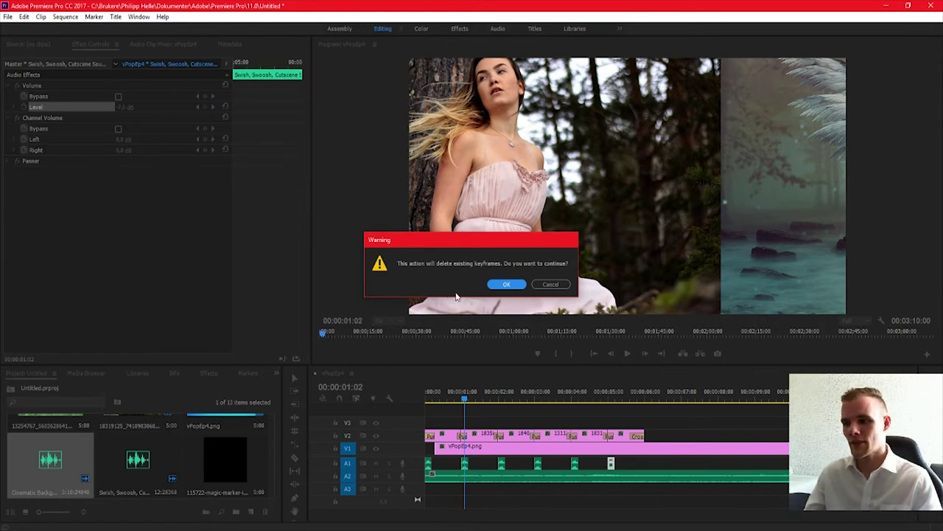
pyautogui.click(508, 286)
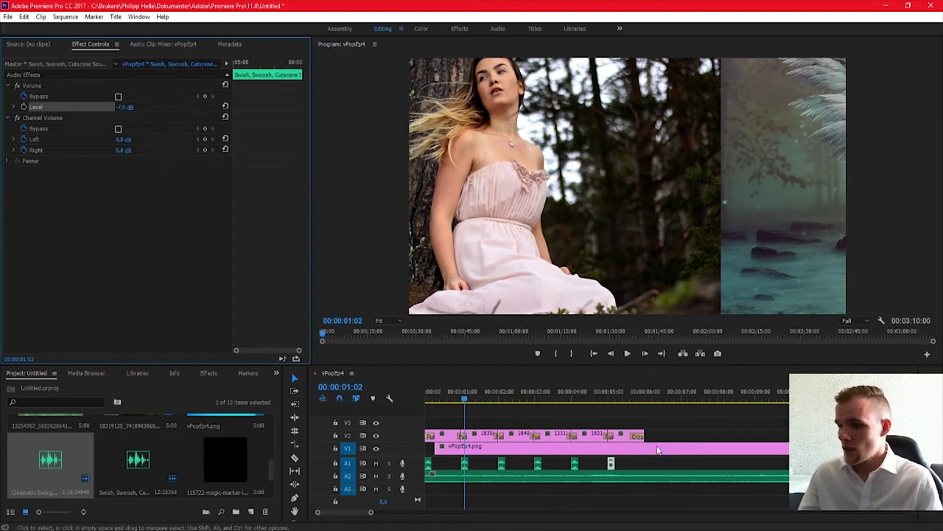
# Step: Return to the sequence start and play the intro through to the blue background
pyautogui.click(361, 400)
pyautogui.press('Home')
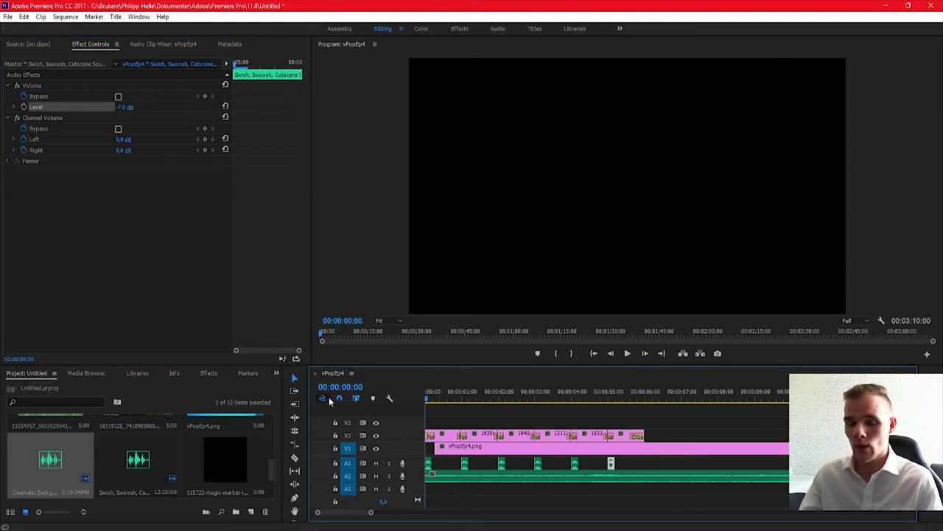
pyautogui.press('c')
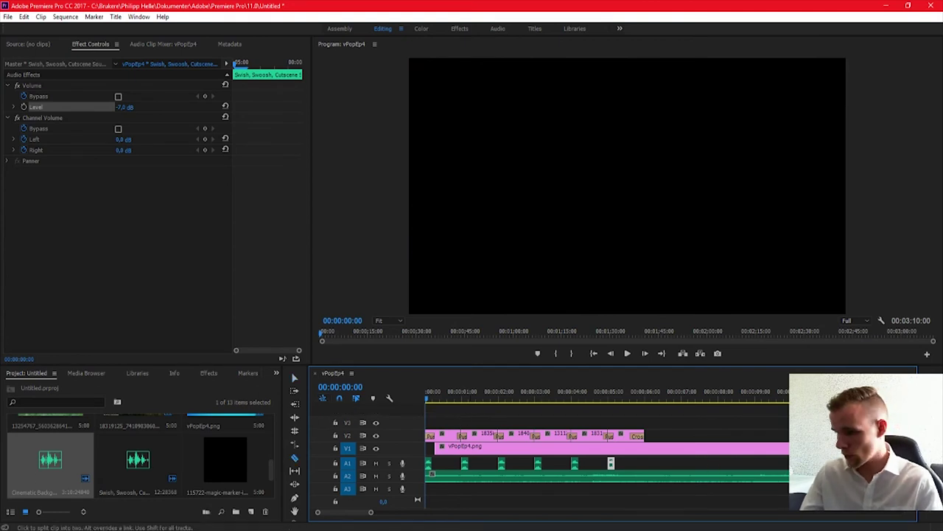
pyautogui.press('v')
pyautogui.click(762, 489)
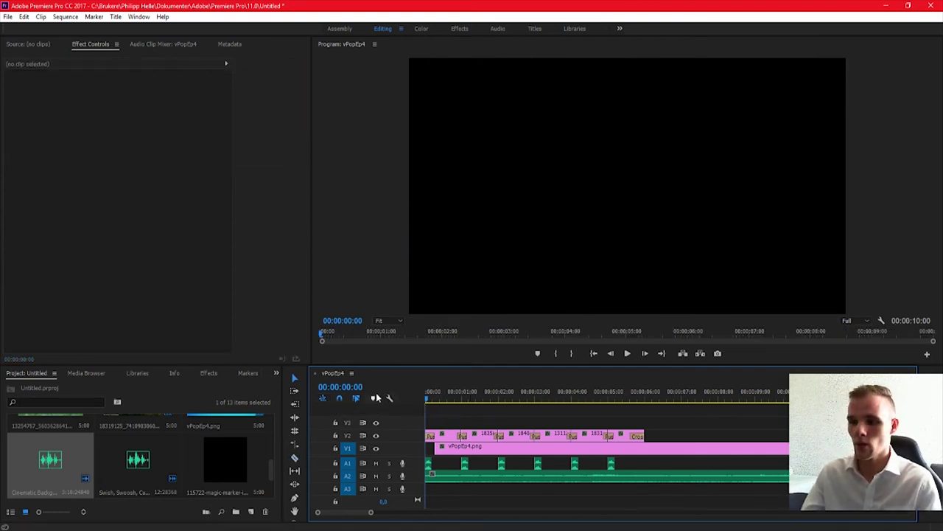
pyautogui.press('space')
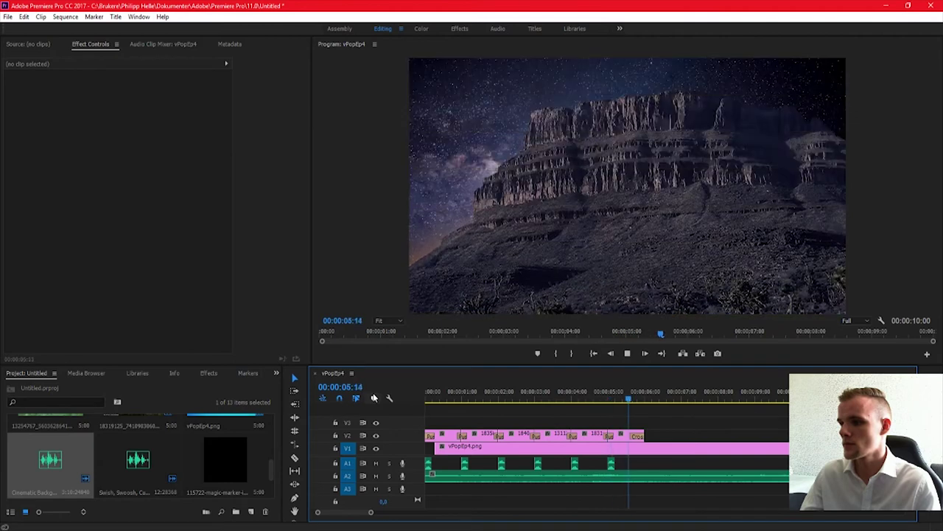
pyautogui.press('space')
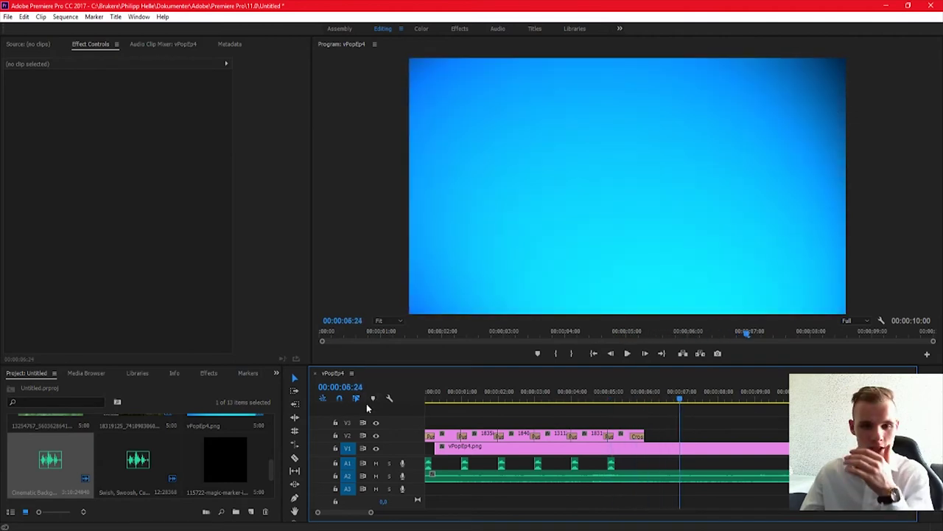
# Step: Lower the first, second and third swoosh clips on A1 to -10 dB
pyautogui.click(428, 462)
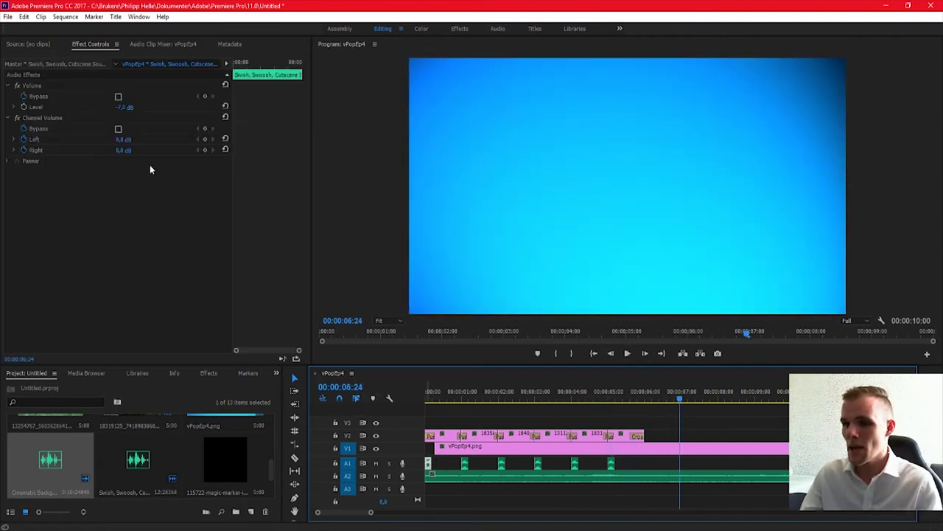
pyautogui.click(122, 107)
pyautogui.write('-10')
pyautogui.press('Return')
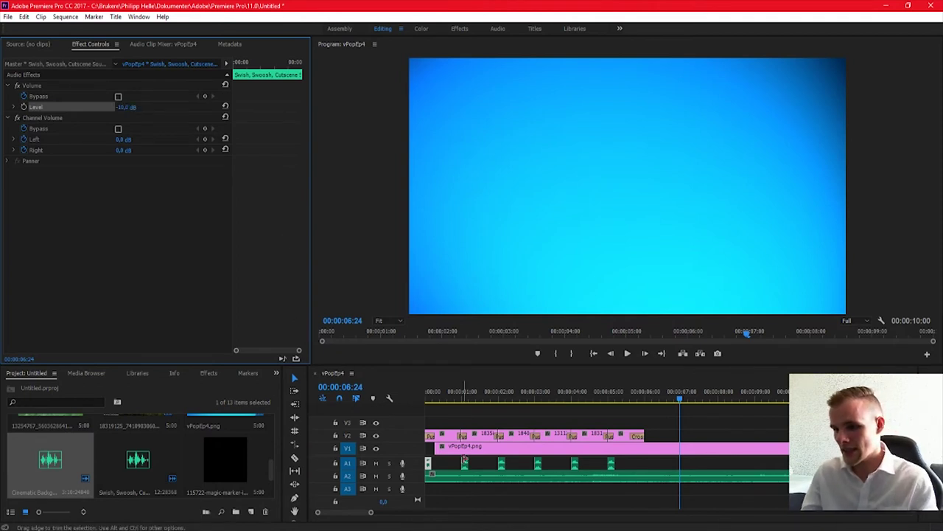
pyautogui.click(465, 463)
pyautogui.click(123, 107)
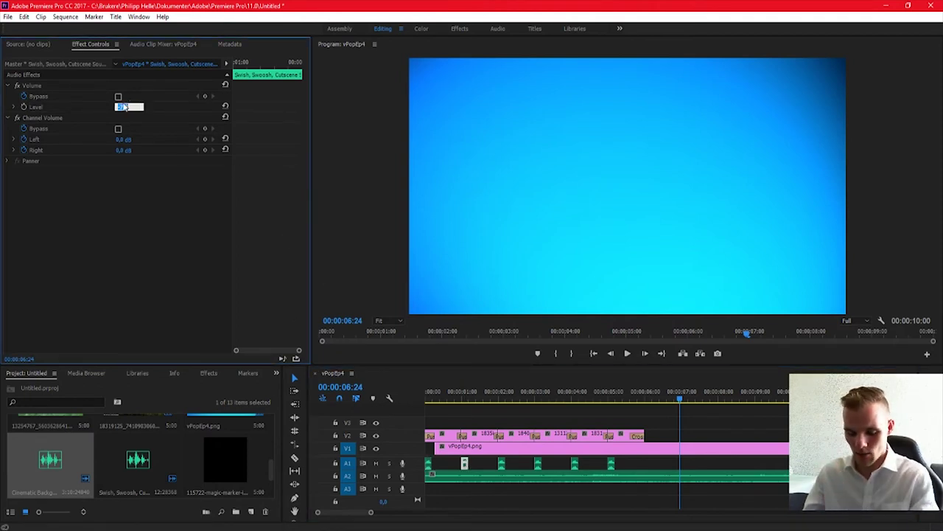
pyautogui.write('-10')
pyautogui.press('Return')
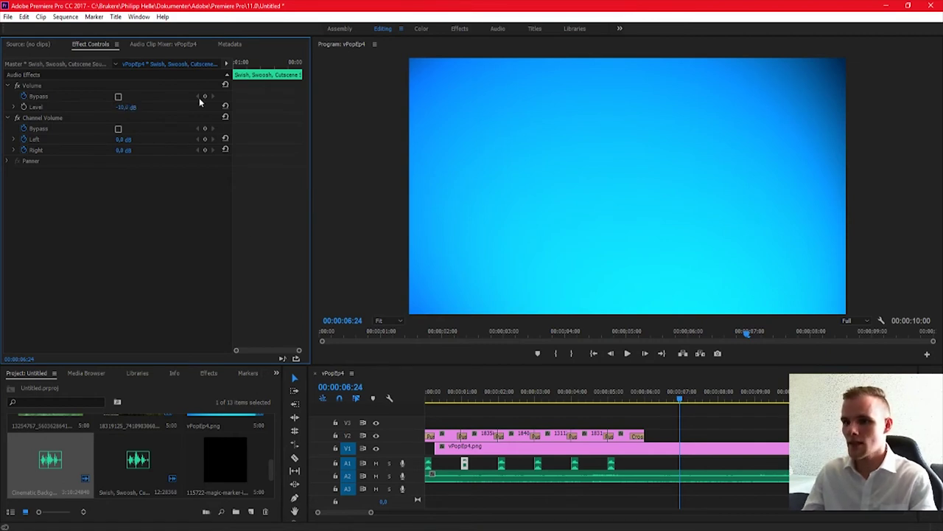
pyautogui.click(501, 463)
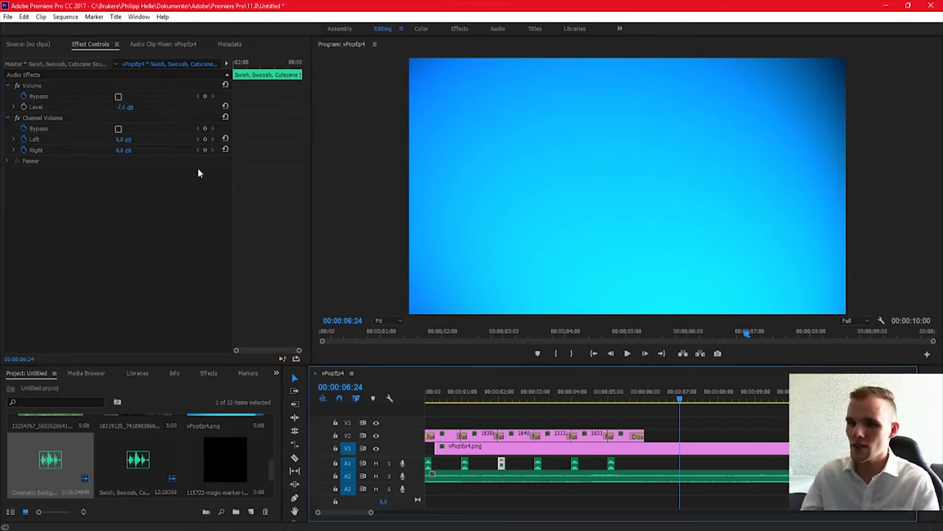
pyautogui.click(125, 106)
pyautogui.write('-10')
pyautogui.press('Return')
# Step: Set the fourth, fifth and last swoosh clips to -10 dB and replay the intro from the start
pyautogui.click(537, 463)
pyautogui.click(128, 106)
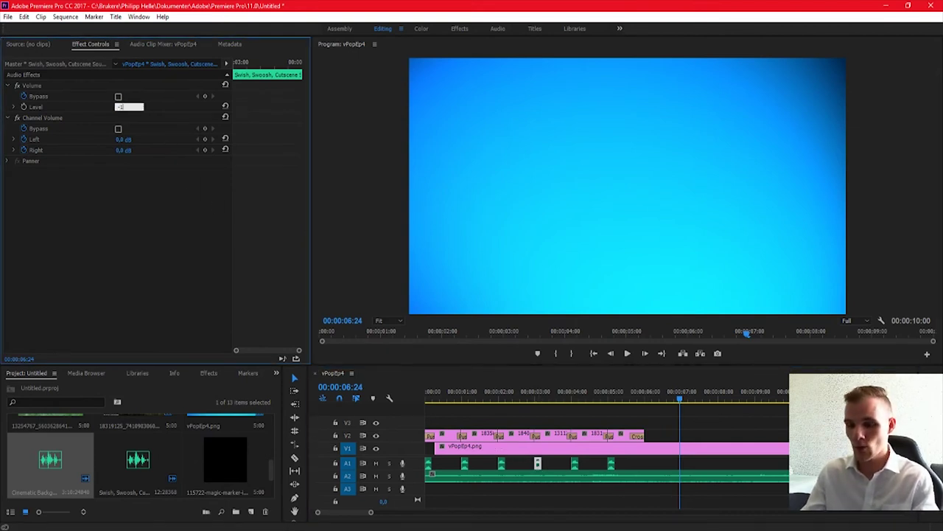
pyautogui.write('-10')
pyautogui.press('Return')
pyautogui.click(575, 464)
pyautogui.click(129, 106)
pyautogui.write('-10')
pyautogui.press('Return')
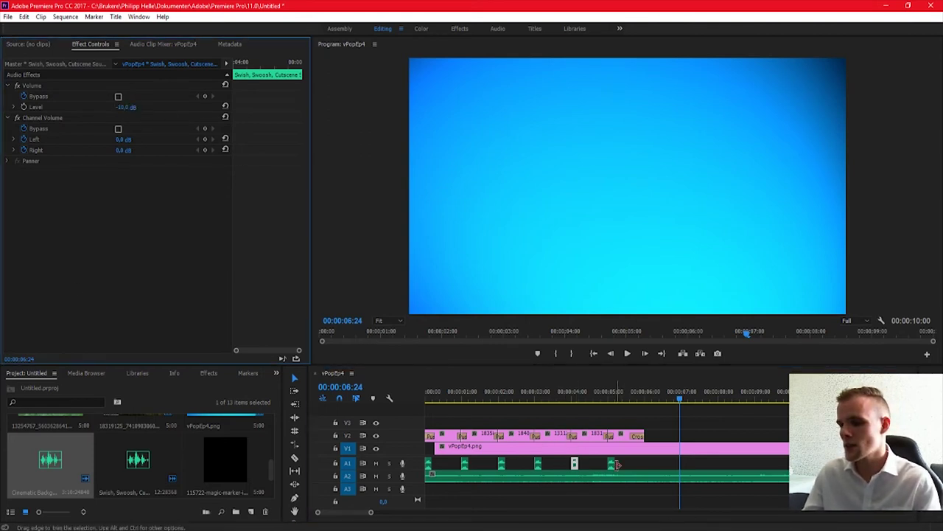
pyautogui.click(611, 464)
pyautogui.click(127, 106)
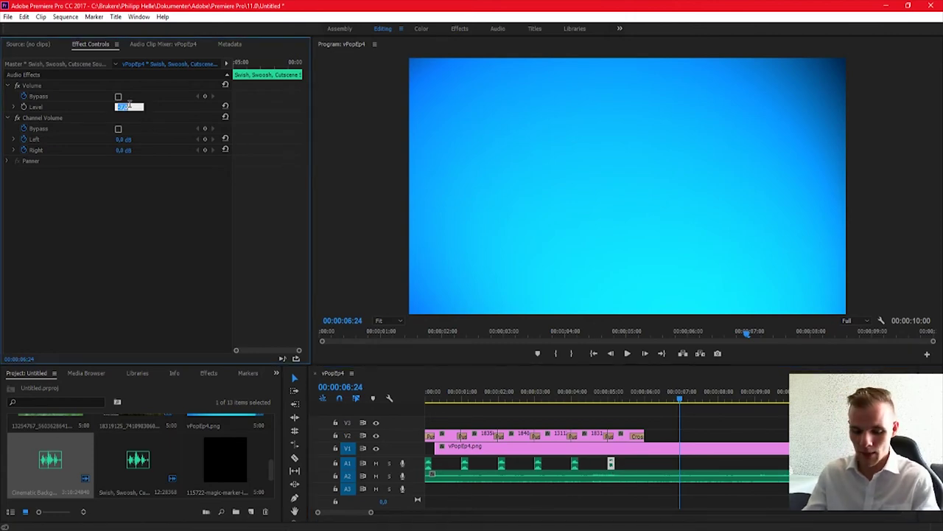
pyautogui.press('Return')
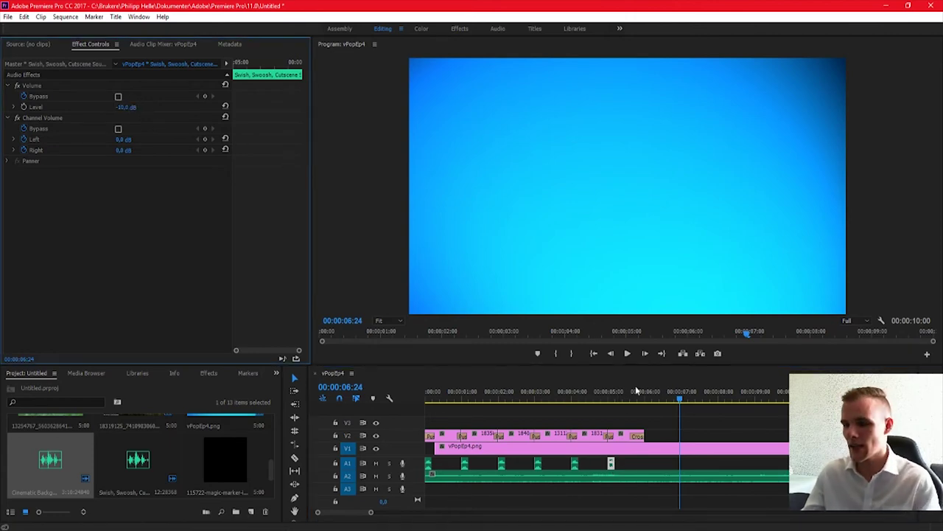
pyautogui.press('Home')
pyautogui.press('space')
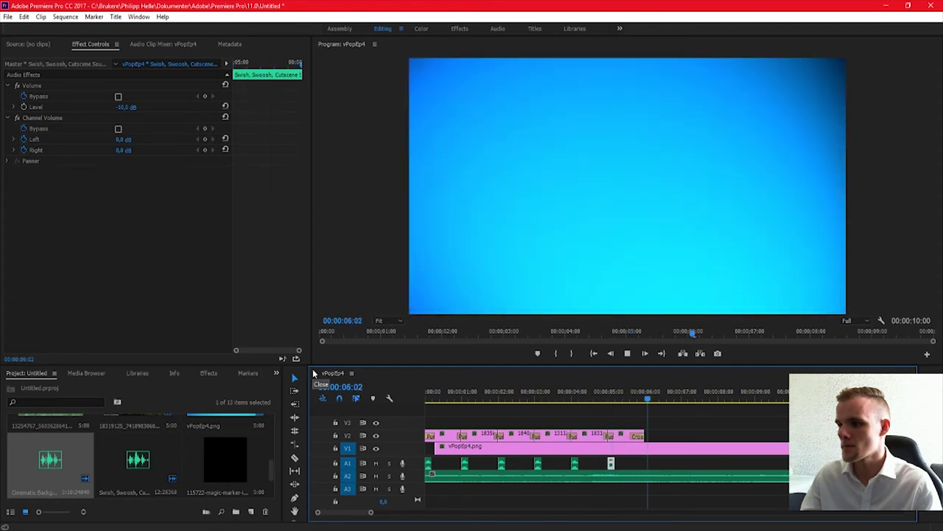
pyautogui.press('space')
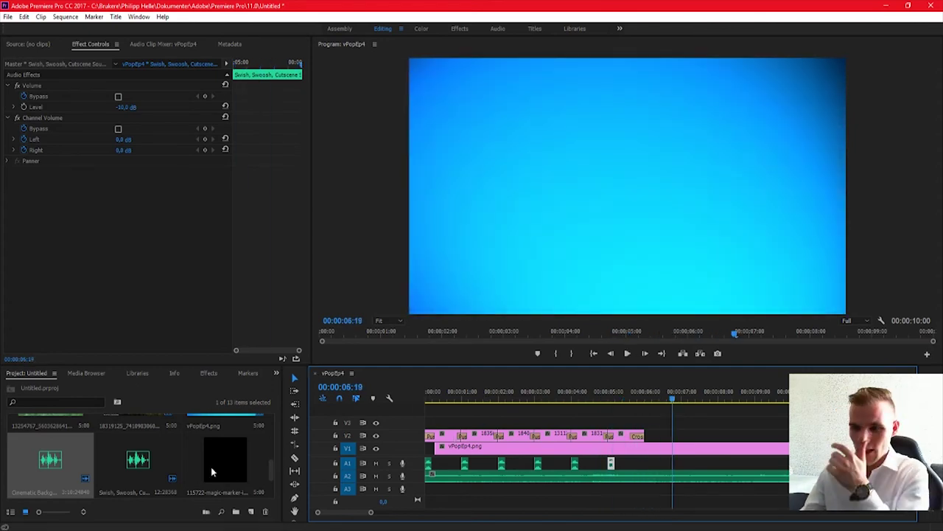
# Step: Drop the 115722-magic-marker-icon image onto V2 after the photo clips and play that section
pyautogui.scroll(1, 206, 471)
pyautogui.scroll(-1, 207, 472)
pyautogui.scroll(1, 209, 468)
pyautogui.scroll(-3, 207, 464)
pyautogui.scroll(1, 195, 462)
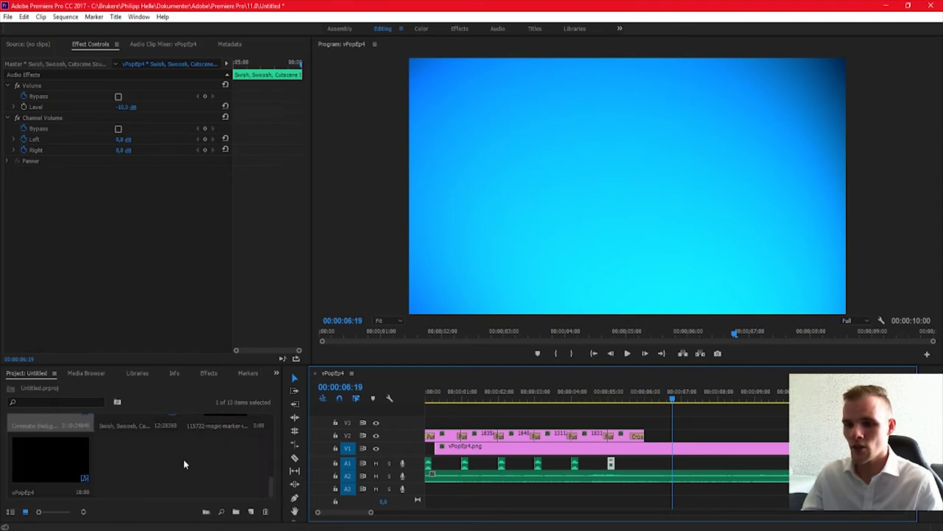
pyautogui.click(234, 462)
pyautogui.moveTo(233, 462)
pyautogui.mouseDown()
pyautogui.moveTo(641, 431)
pyautogui.moveTo(650, 417)
pyautogui.mouseUp()
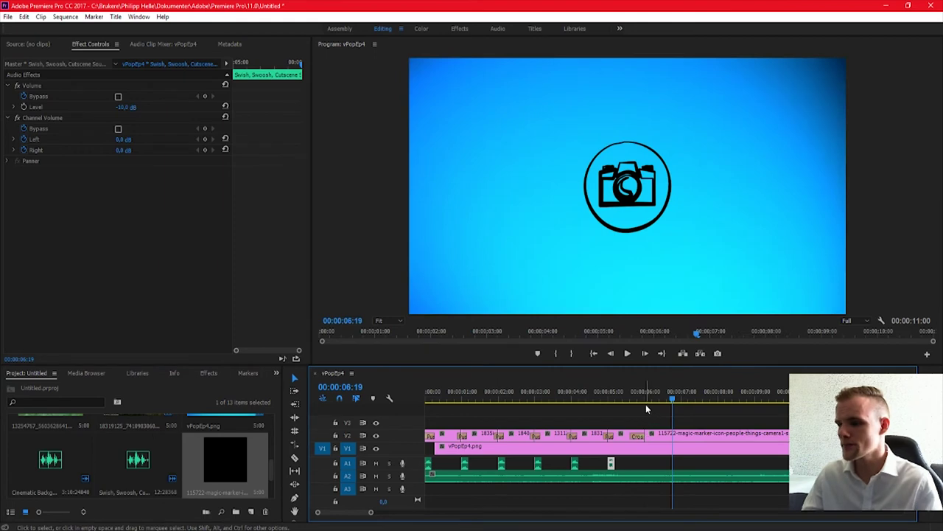
pyautogui.click(642, 398)
pyautogui.press('space')
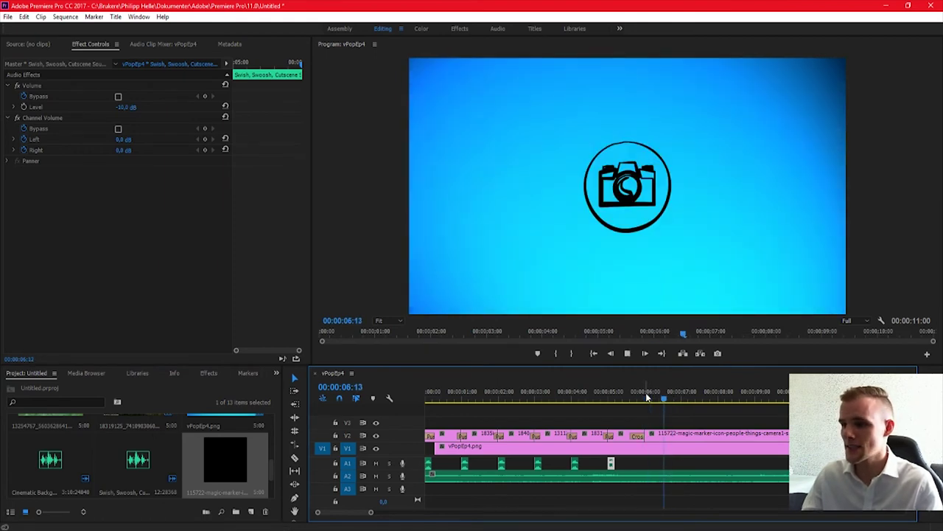
pyautogui.press('space')
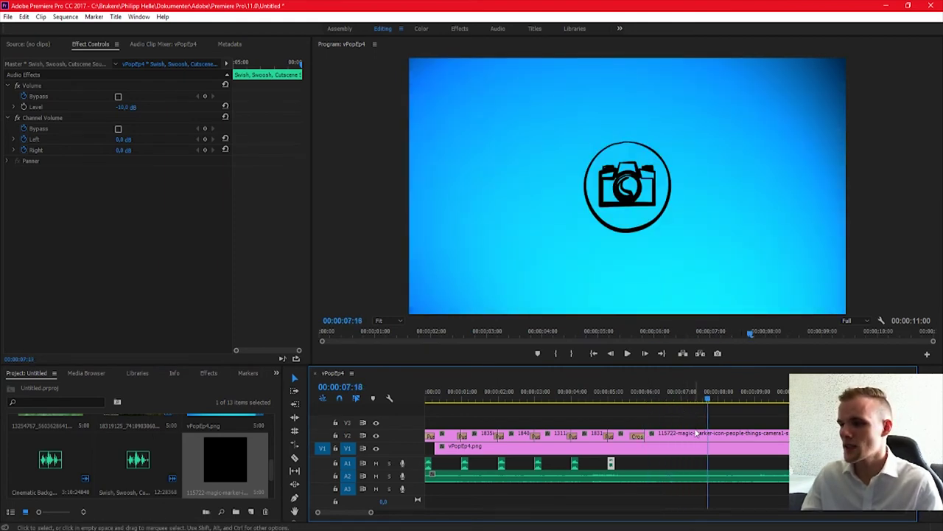
# Step: Select the camera logo clip, enable Scale keyframing and raise it to Position Y 375
pyautogui.press('c')
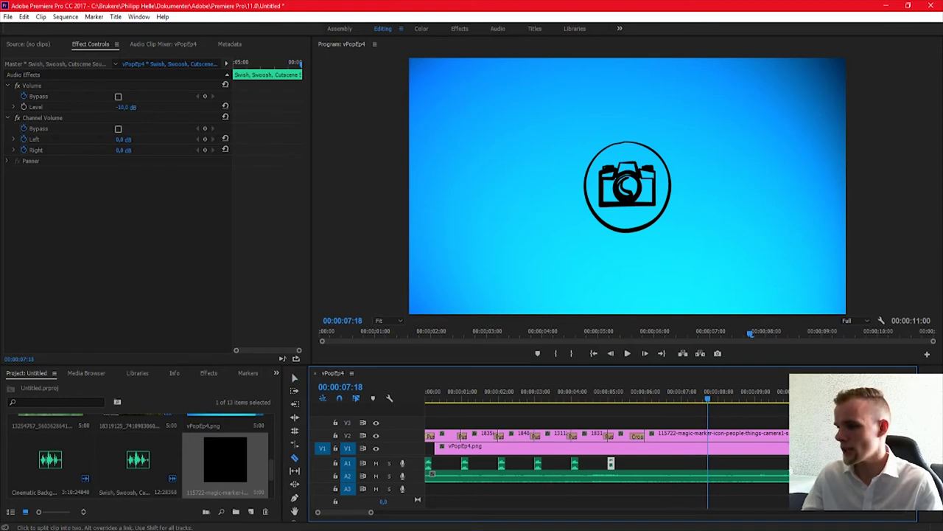
pyautogui.press('v')
pyautogui.click(619, 399)
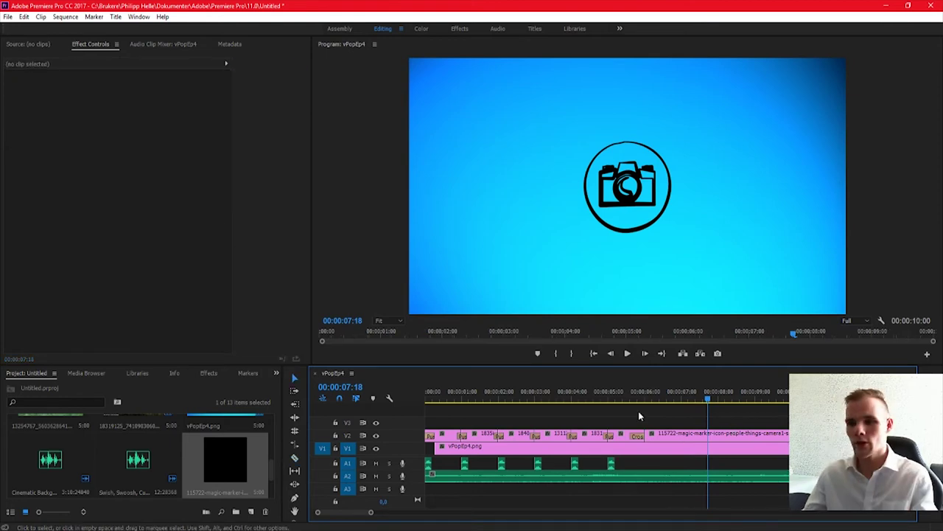
pyautogui.click(653, 434)
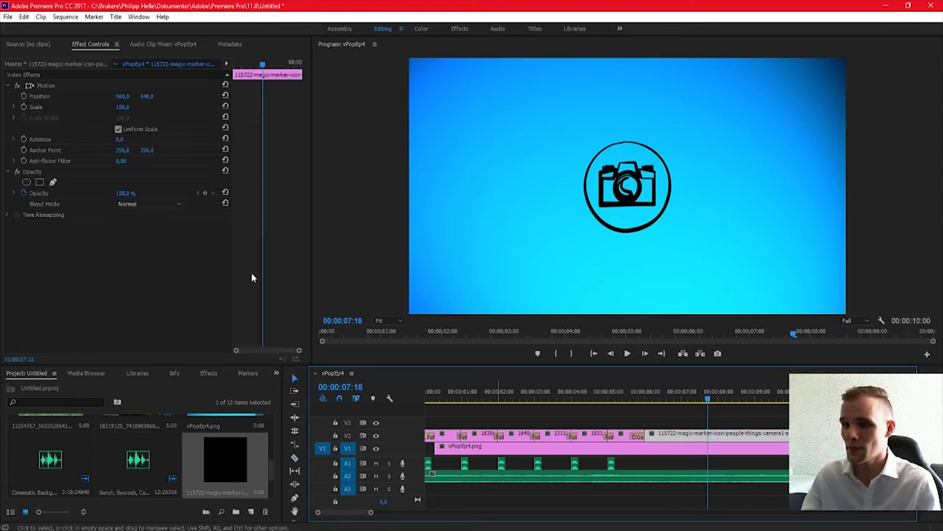
pyautogui.click(26, 107)
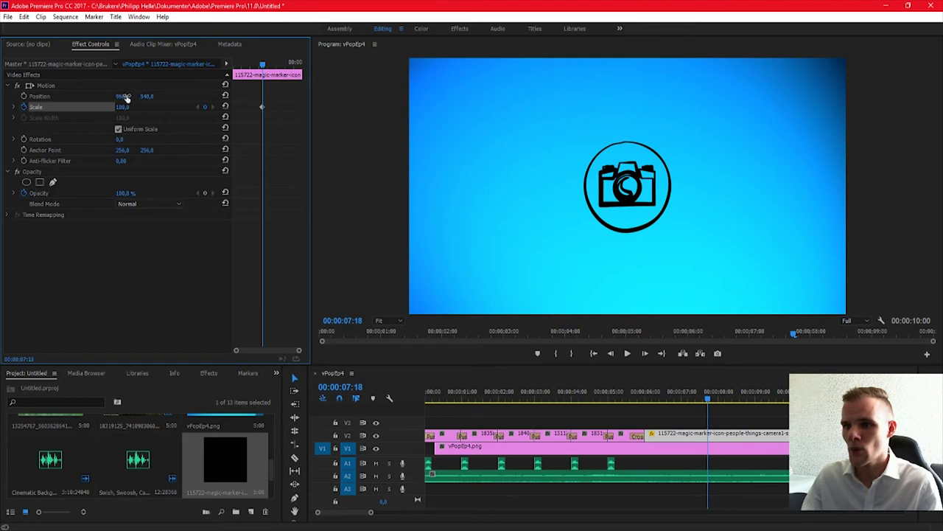
pyautogui.moveTo(125, 98); pyautogui.dragTo(149, 97)
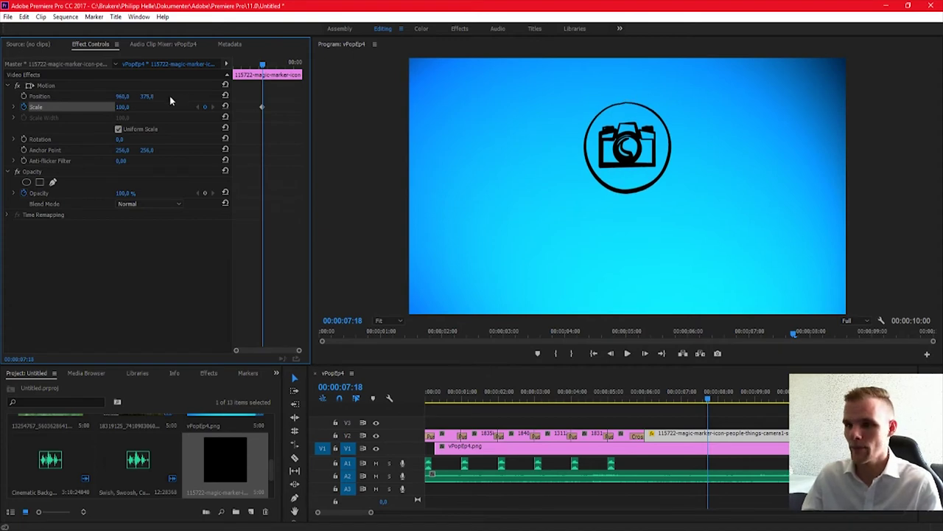
# Step: Keyframe the logo's scale from 0 at the clip start up to about 128%
pyautogui.click(261, 107)
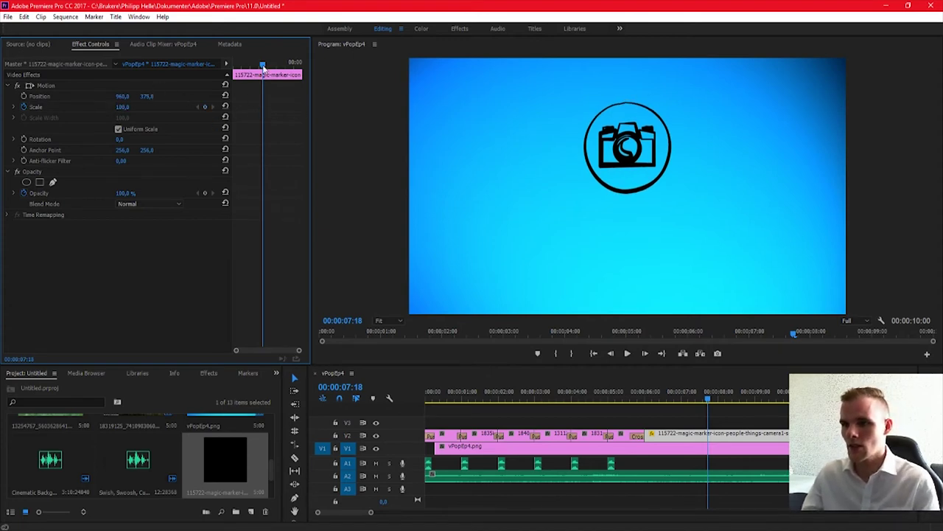
pyautogui.moveTo(263, 66); pyautogui.dragTo(231, 72)
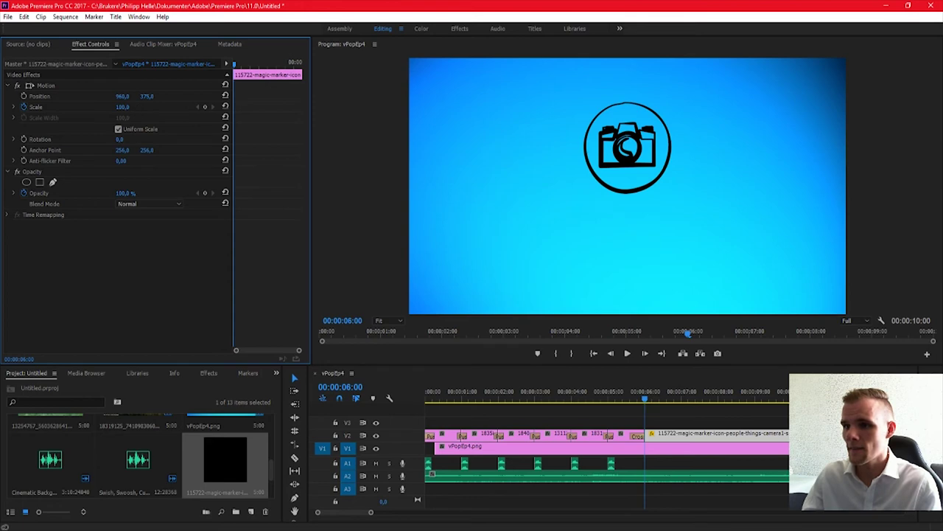
pyautogui.moveTo(123, 106); pyautogui.dragTo(53, 108)
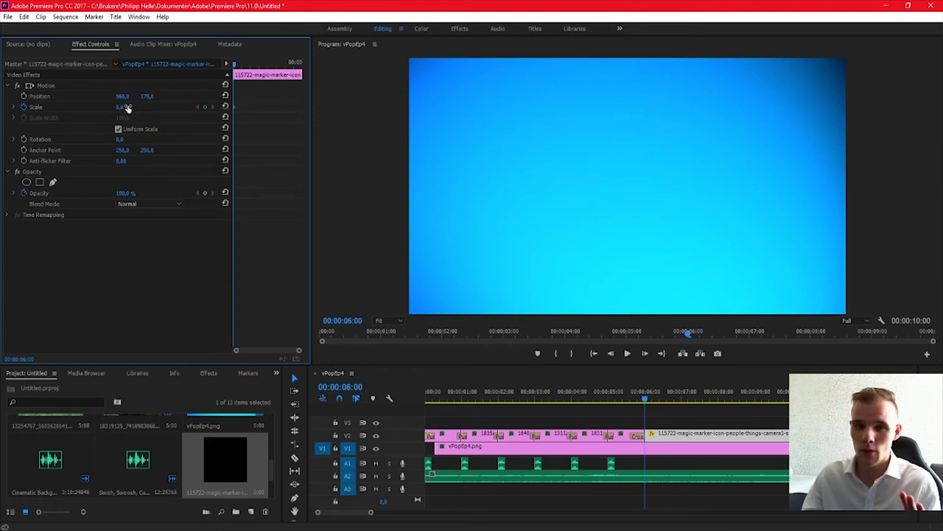
pyautogui.press('space')
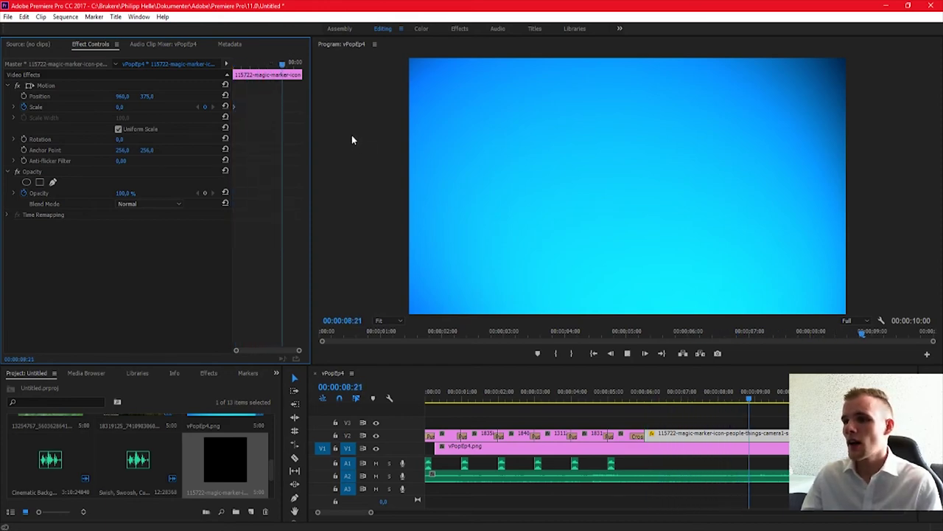
pyautogui.press('space')
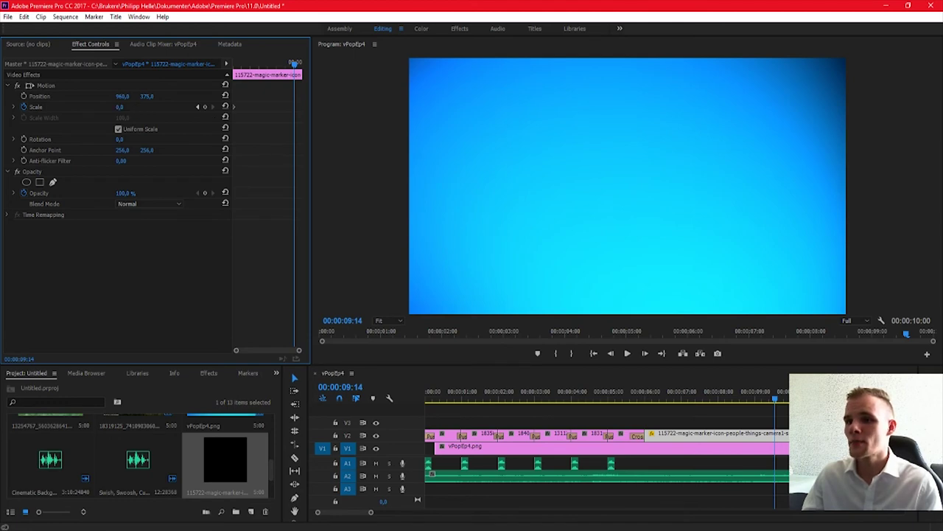
pyautogui.moveTo(120, 107); pyautogui.dragTo(225, 107)
# Step: Set the logo's end Scale keyframe to 135 and play the intro from the start
pyautogui.click(125, 107)
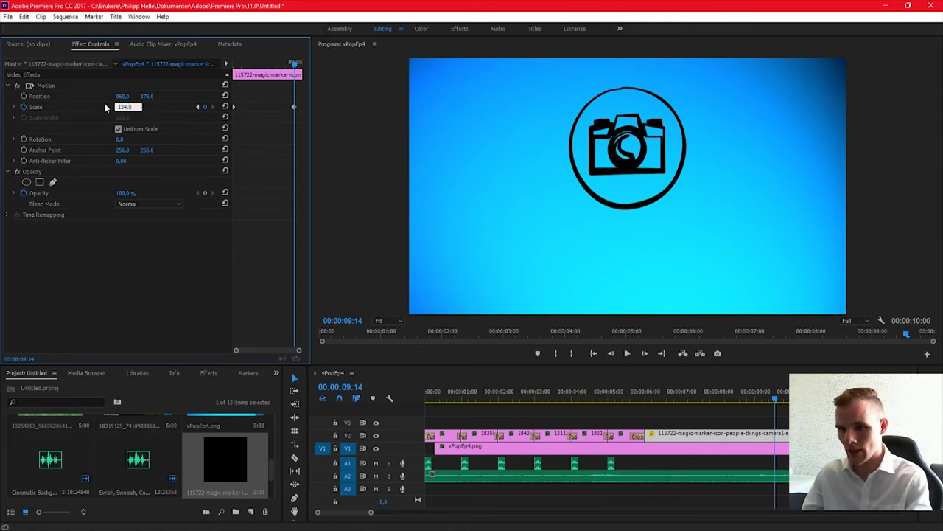
pyautogui.doubleClick(112, 108)
pyautogui.write('135')
pyautogui.press('Return')
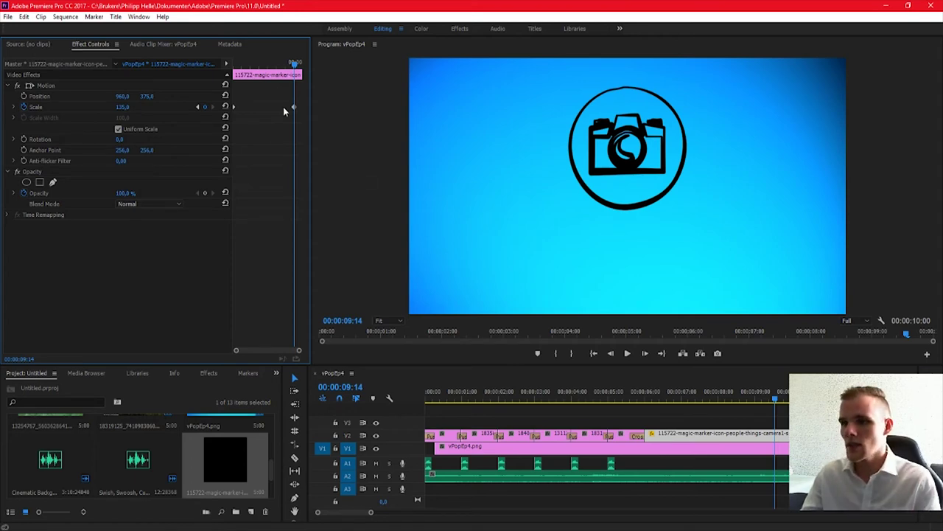
pyautogui.moveTo(293, 65); pyautogui.dragTo(234, 65)
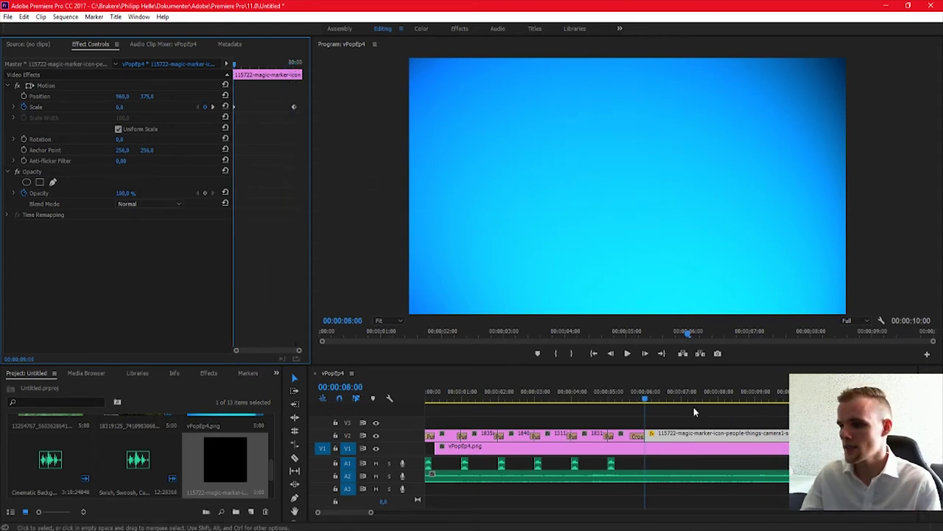
pyautogui.press('Home')
pyautogui.press('space')
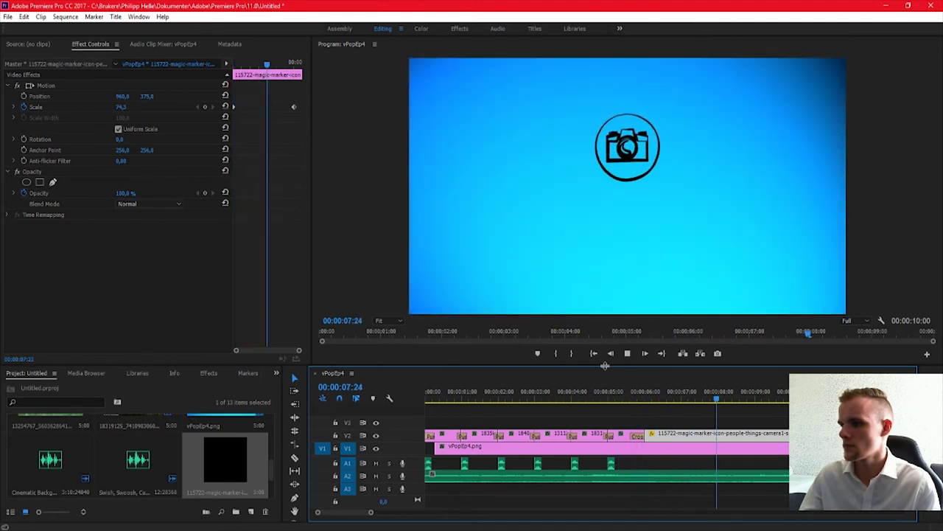
pyautogui.press('space')
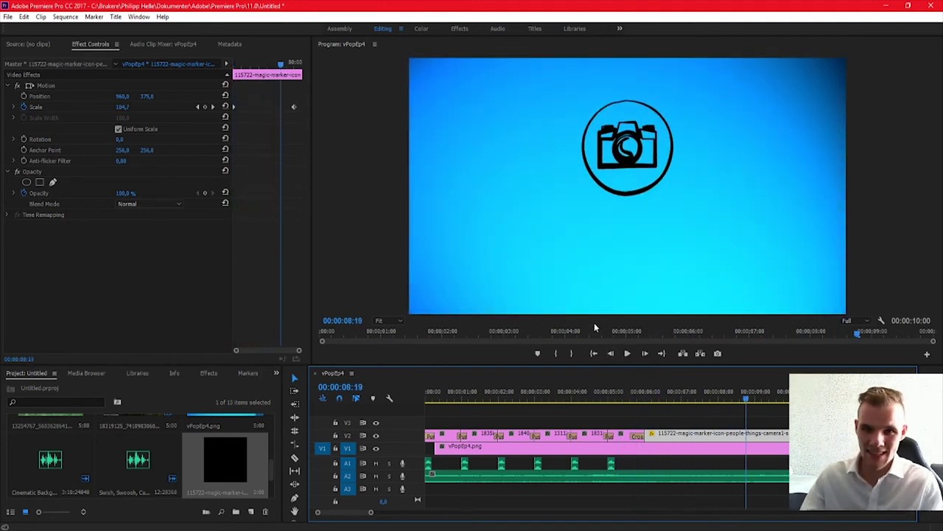
# Step: Move the 135 Scale keyframe earlier, to about 00:00:07:00, and preview the pop-in
pyautogui.moveTo(294, 108); pyautogui.dragTo(239, 115)
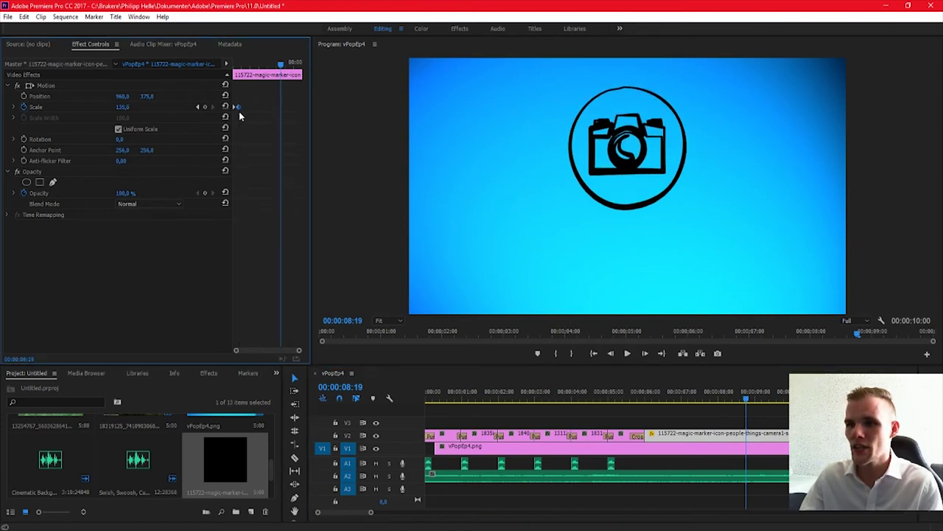
pyautogui.moveTo(280, 66); pyautogui.dragTo(190, 74)
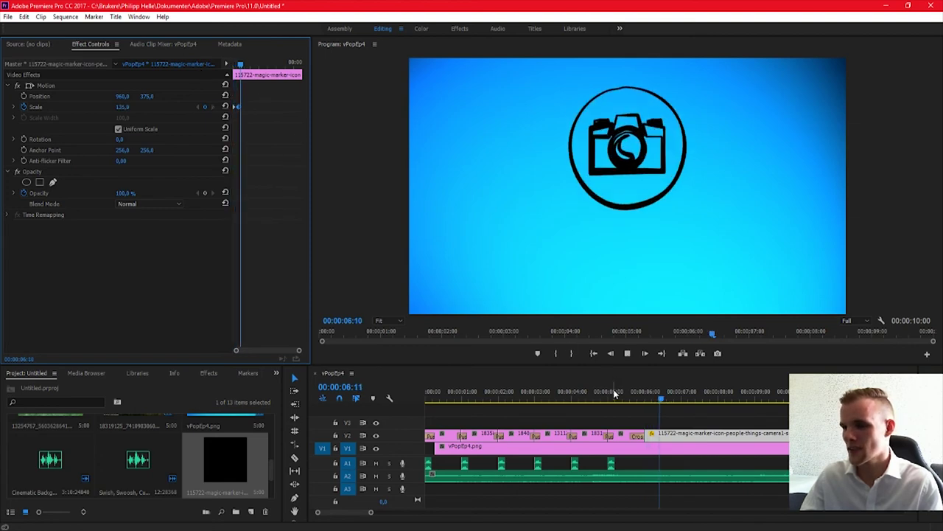
pyautogui.press('space')
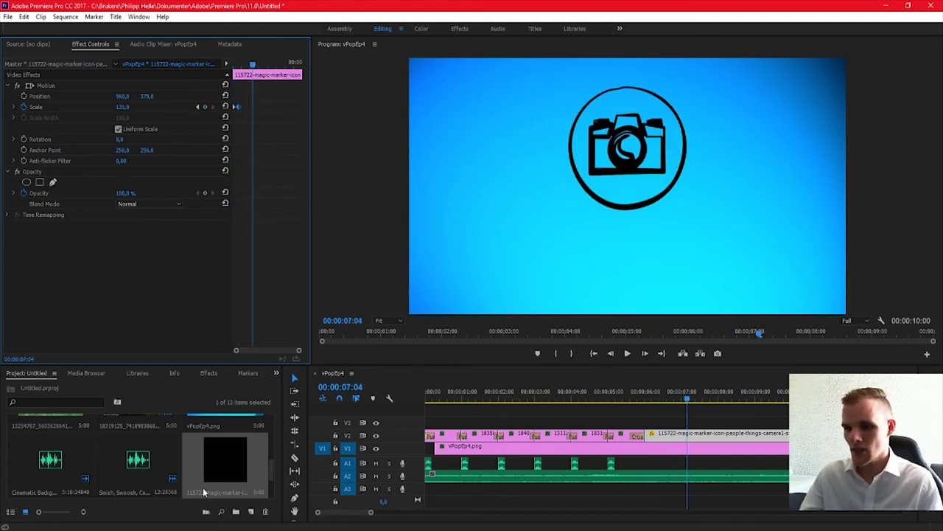
# Step: Create a new title, Title 01, with the default settings
pyautogui.click(251, 511)
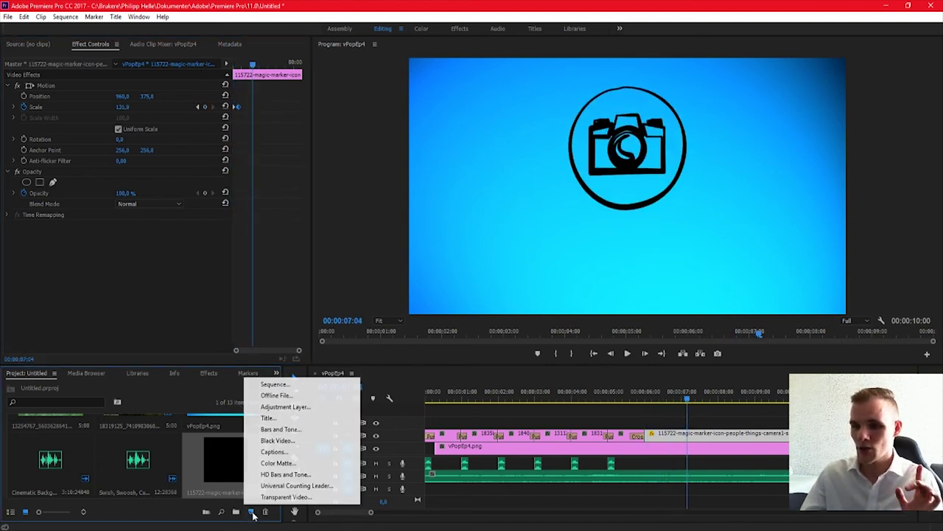
pyautogui.click(290, 419)
pyautogui.click(489, 317)
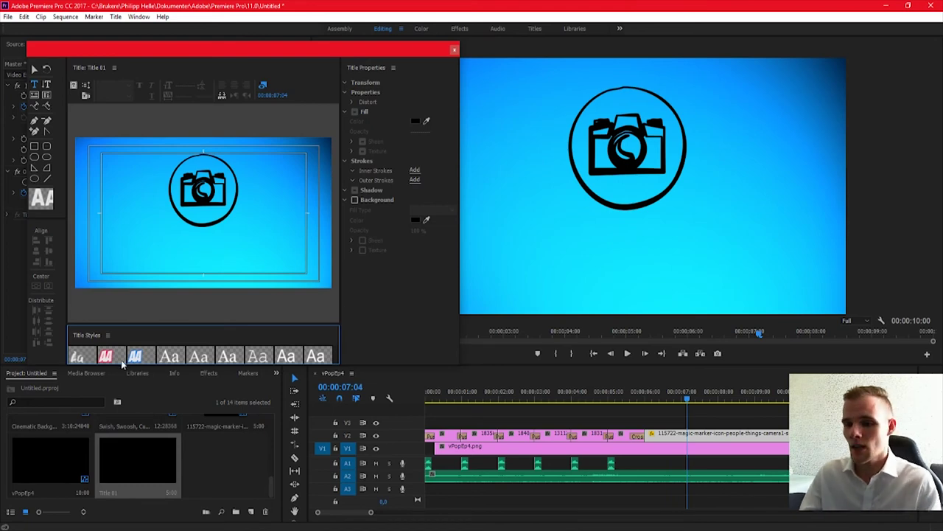
# Step: Type the photographer's name in the title and position it just under the logo
pyautogui.click(155, 259)
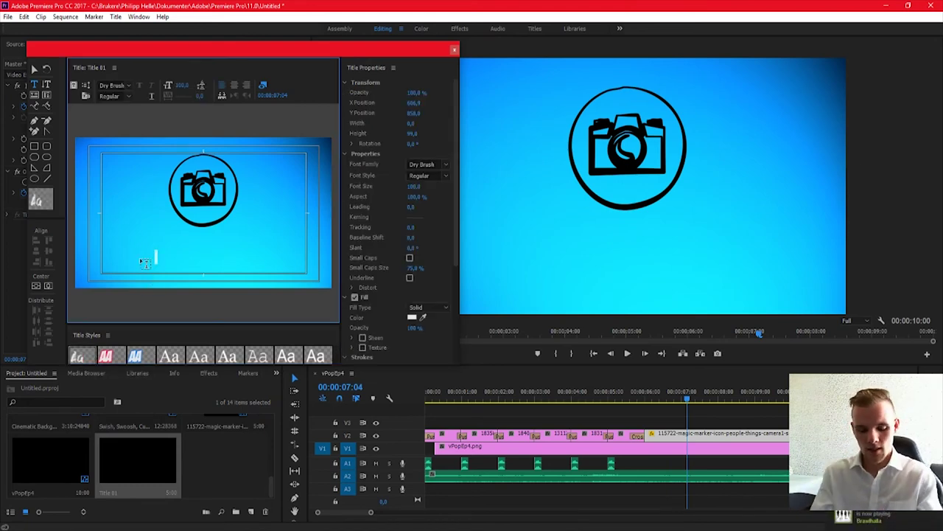
pyautogui.write('Phili')
pyautogui.press('BackSpace')
pyautogui.press('BackSpace')
pyautogui.write('ipp Helle')
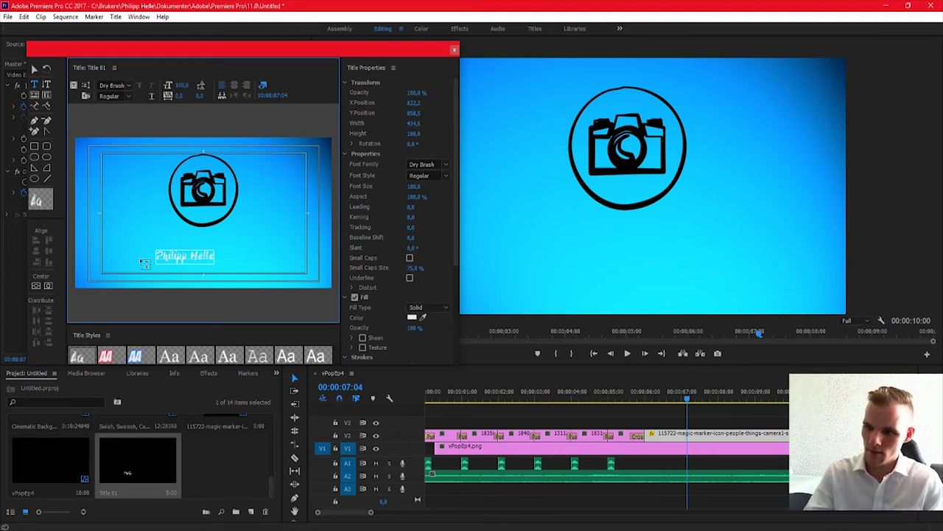
pyautogui.click(34, 68)
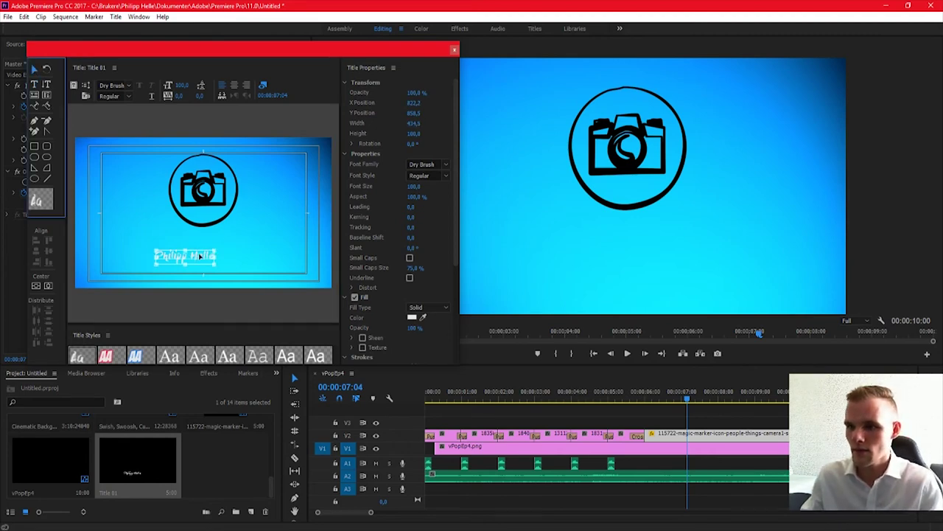
pyautogui.moveTo(200, 255); pyautogui.dragTo(217, 236)
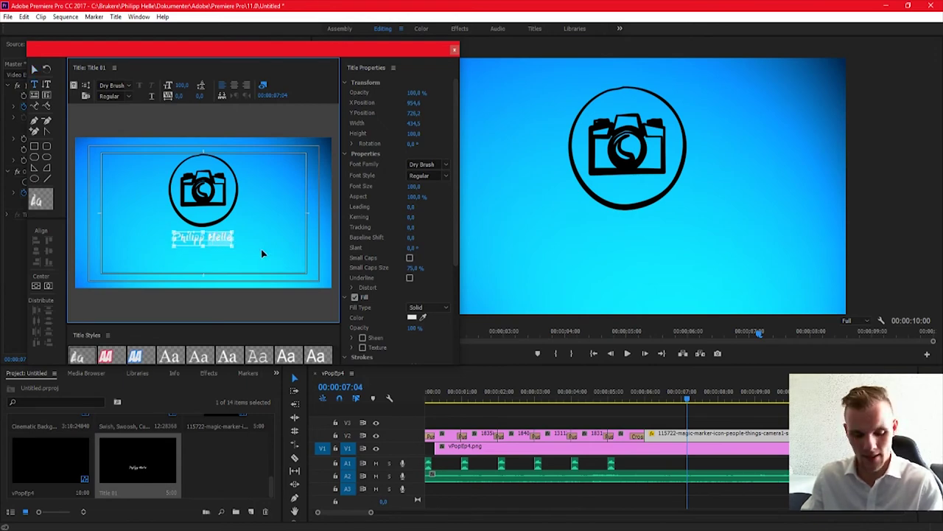
# Step: Change the name text's fill colour to black and add an empty line below it
pyautogui.click(412, 317)
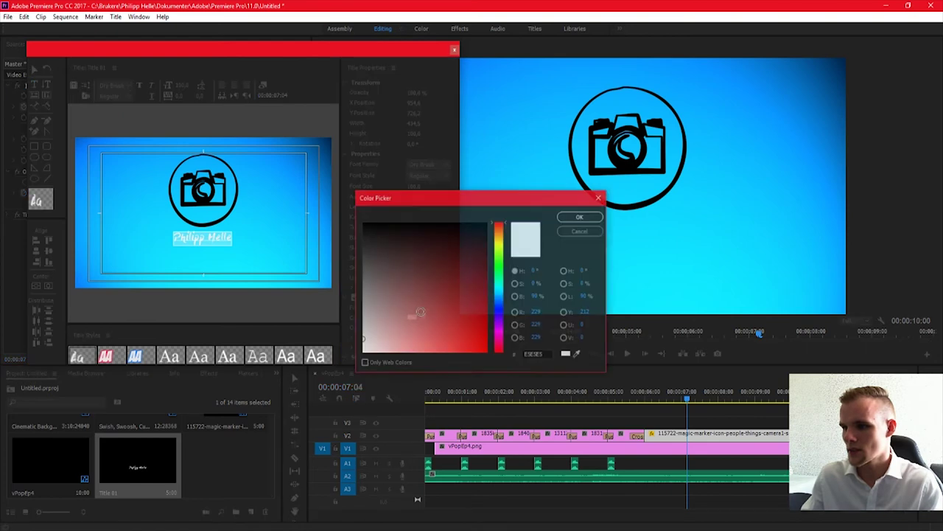
pyautogui.click(580, 217)
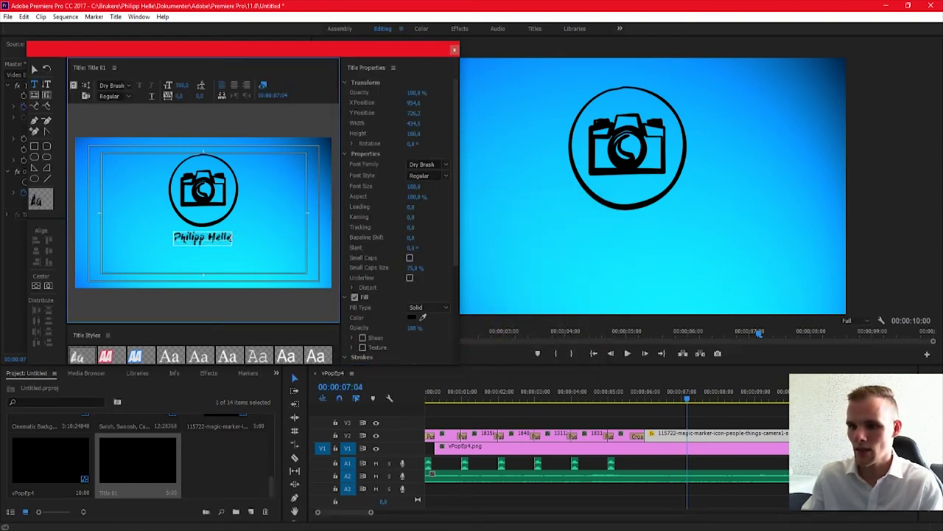
pyautogui.click(232, 237)
pyautogui.press('Return')
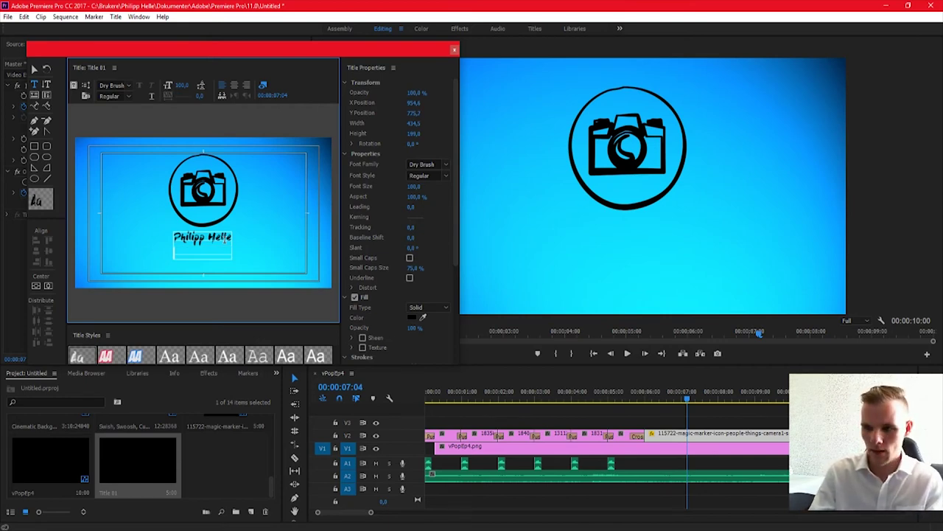
pyautogui.press('Escape')
# Step: Type a new 'Photography' text line beneath the name in the title
pyautogui.click(268, 234)
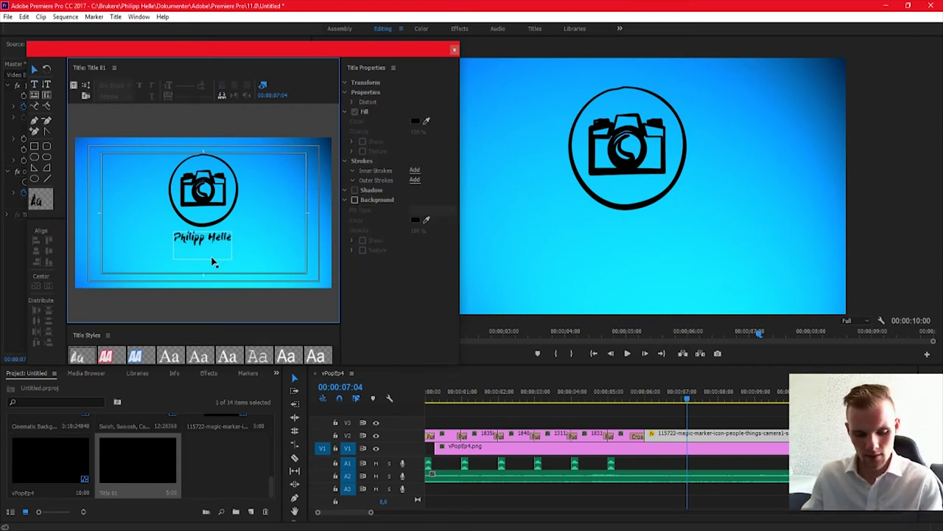
pyautogui.click(229, 270)
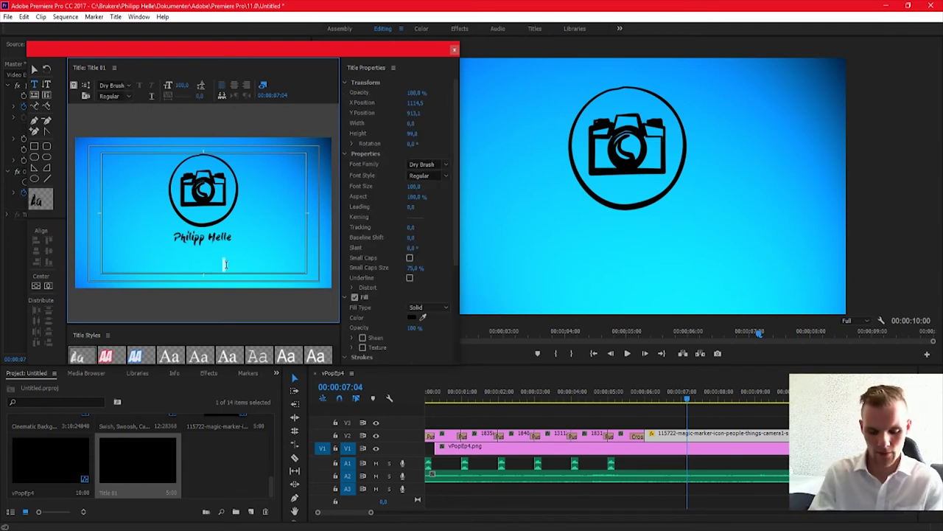
pyautogui.write('Photograp')
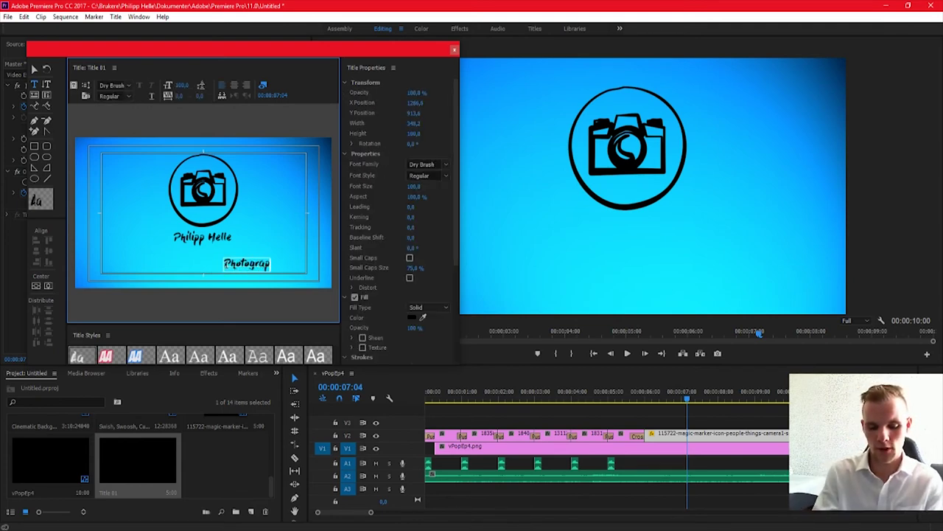
pyautogui.write('hy')
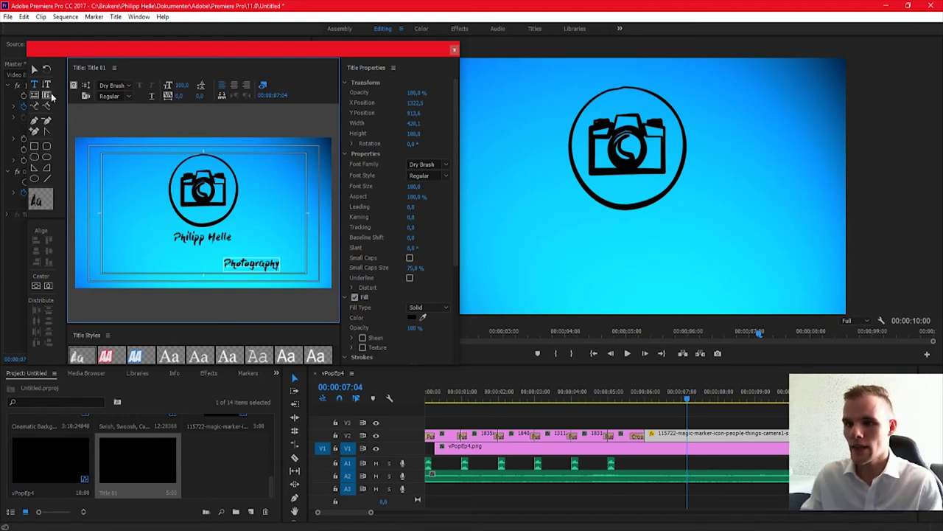
# Step: Set 'Photography' to font size 120 and move it just under the name
pyautogui.click(34, 69)
pyautogui.click(181, 85)
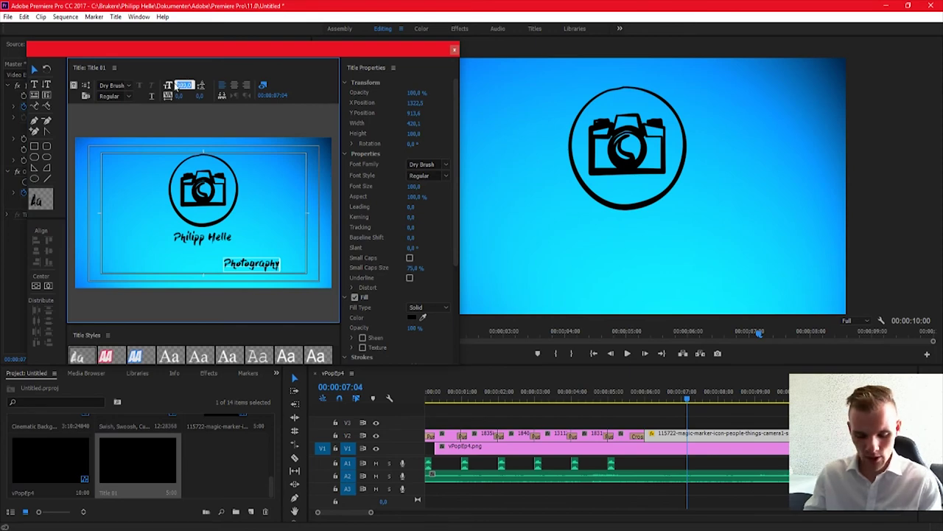
pyautogui.write('120')
pyautogui.press('Return')
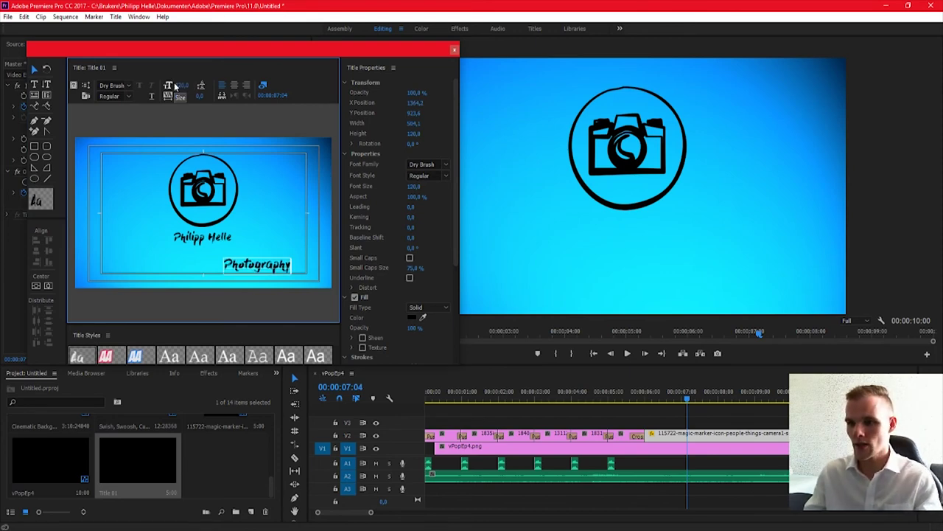
pyautogui.click(38, 71)
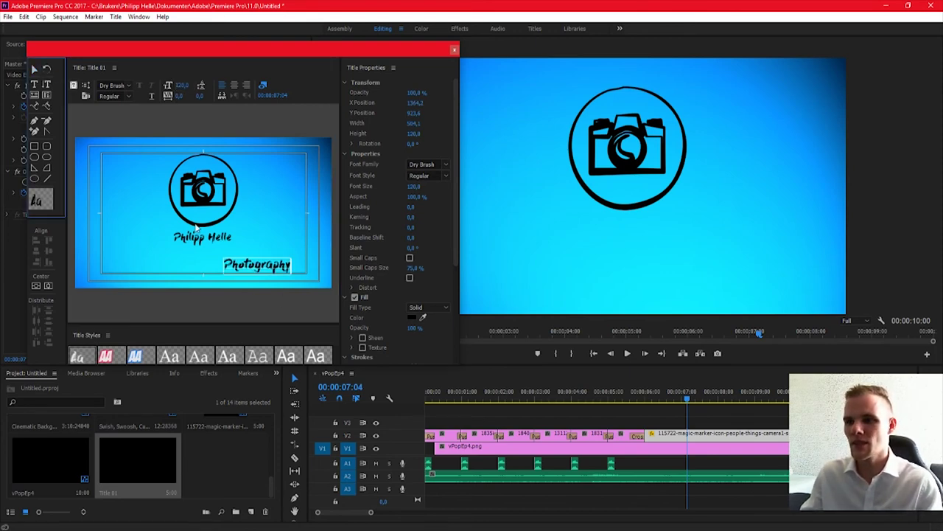
pyautogui.moveTo(271, 263); pyautogui.dragTo(216, 246)
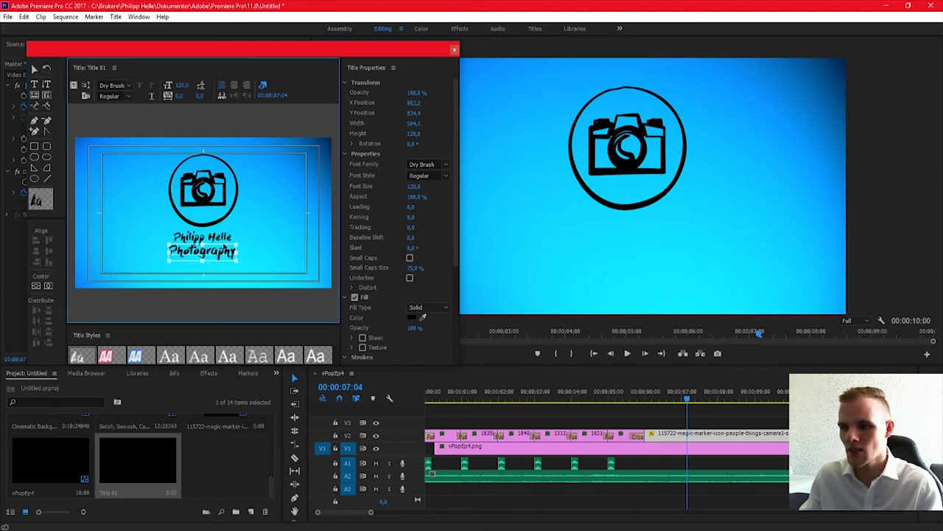
# Step: Enlarge 'Photography' to font size 150 and centre it beneath the name
pyautogui.click(184, 85)
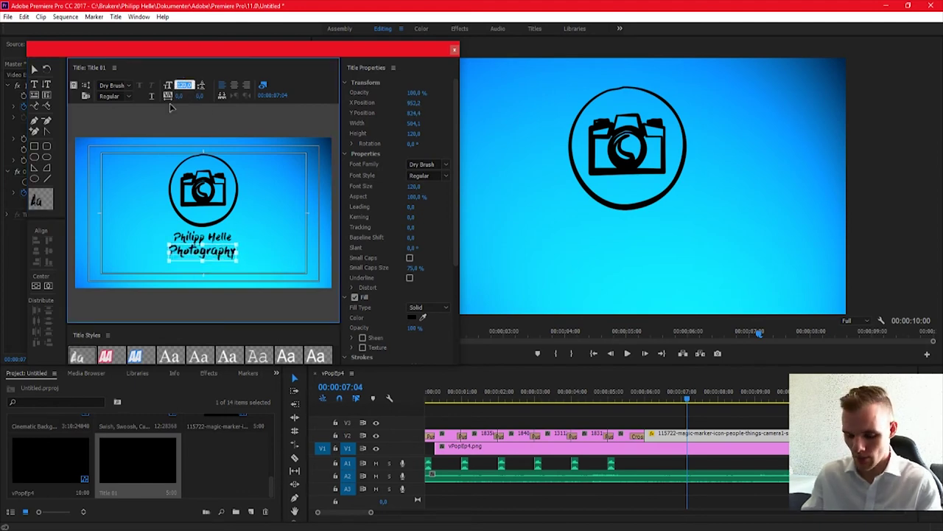
pyautogui.write('150')
pyautogui.press('Return')
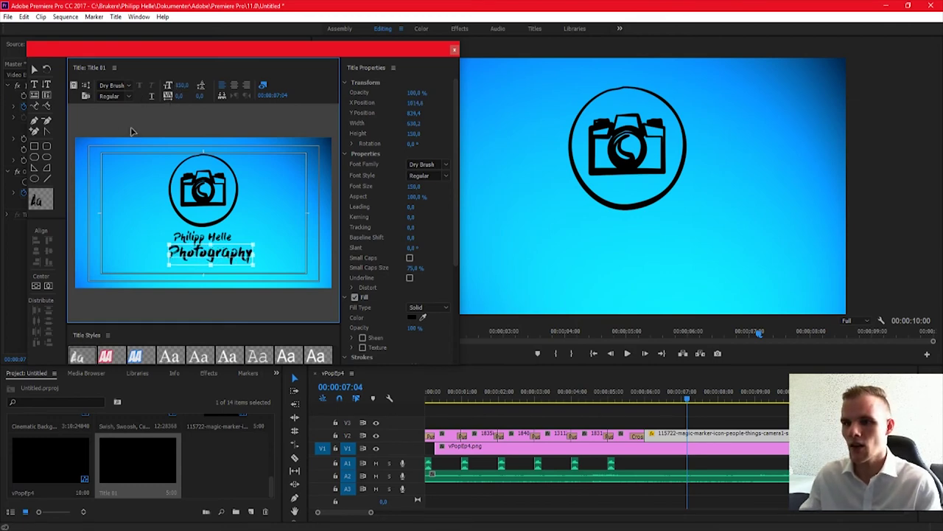
pyautogui.click(48, 286)
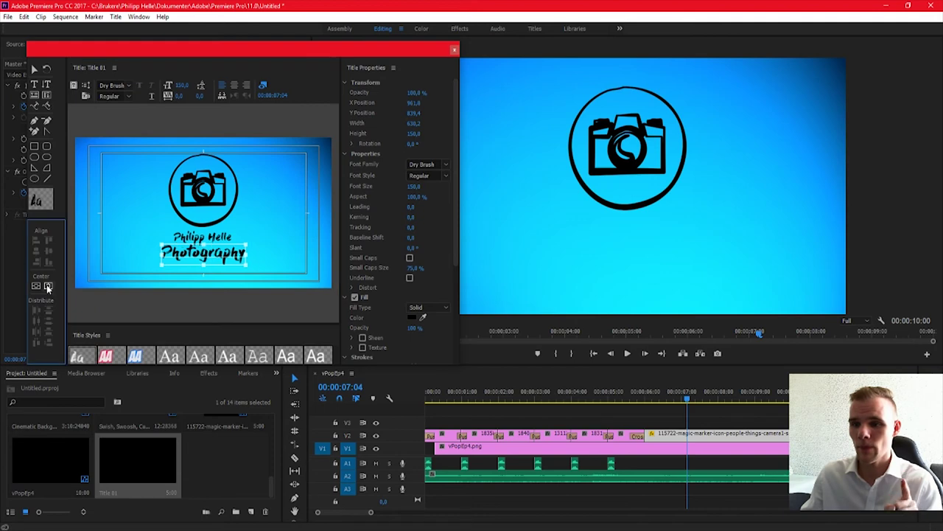
pyautogui.hotkey('ctrl', 'z')
pyautogui.hotkey('ctrl', 'z')
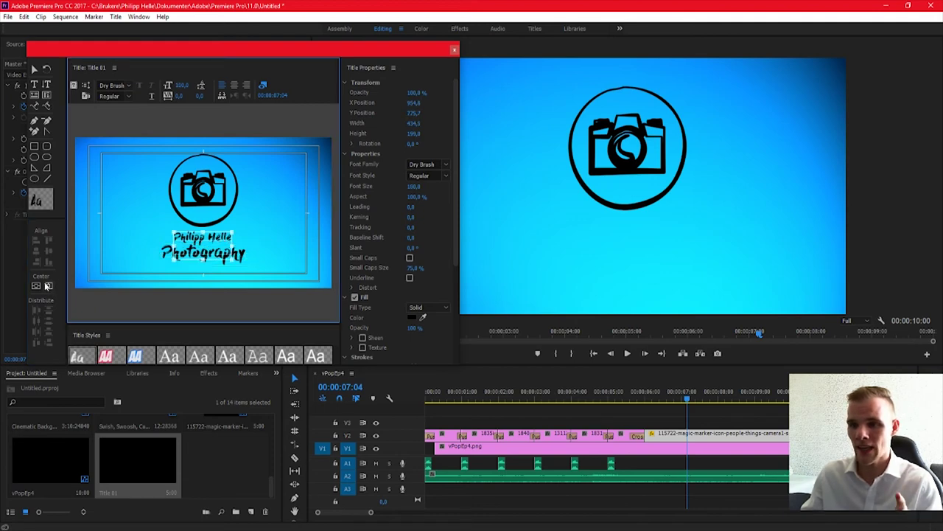
pyautogui.click(253, 262)
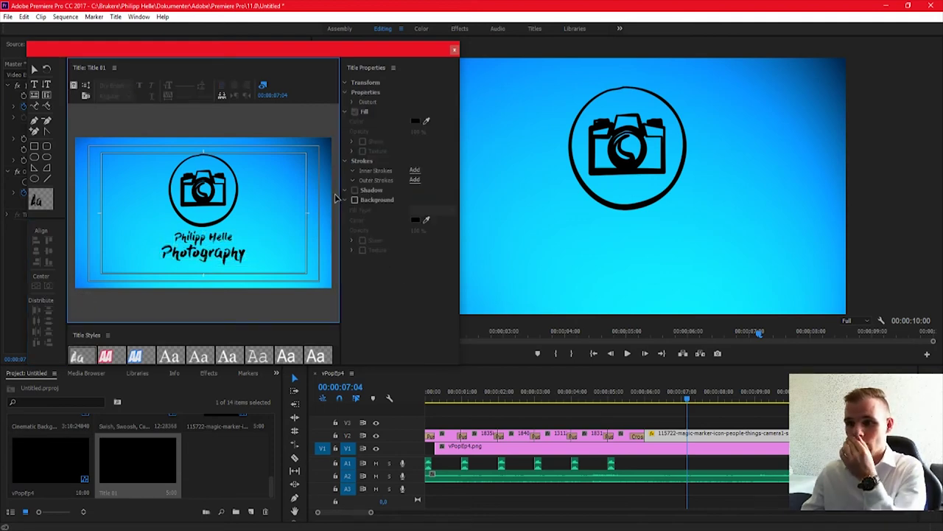
# Step: Place Title 01 on V3 from six seconds and preview it over the camera logo
pyautogui.click(454, 50)
pyautogui.moveTo(140, 462); pyautogui.dragTo(649, 421)
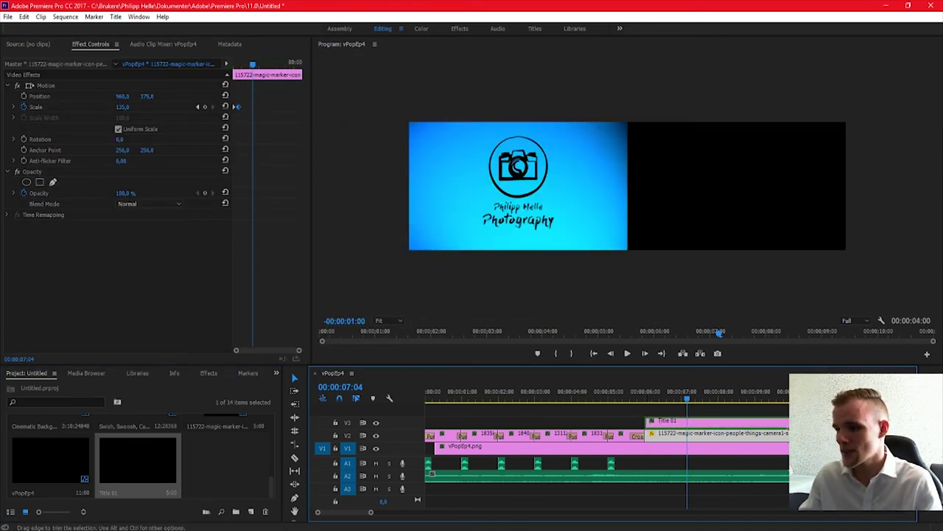
pyautogui.click(627, 398)
pyautogui.press('space')
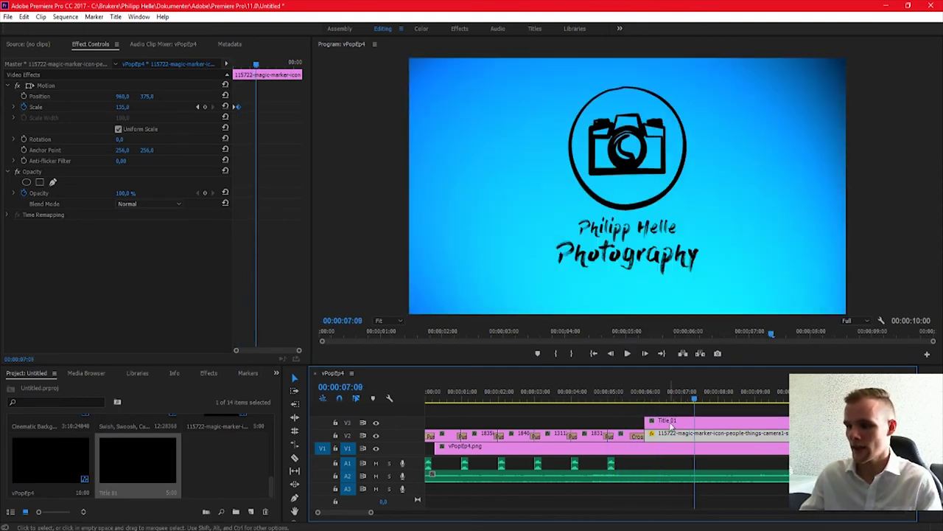
pyautogui.click(670, 423)
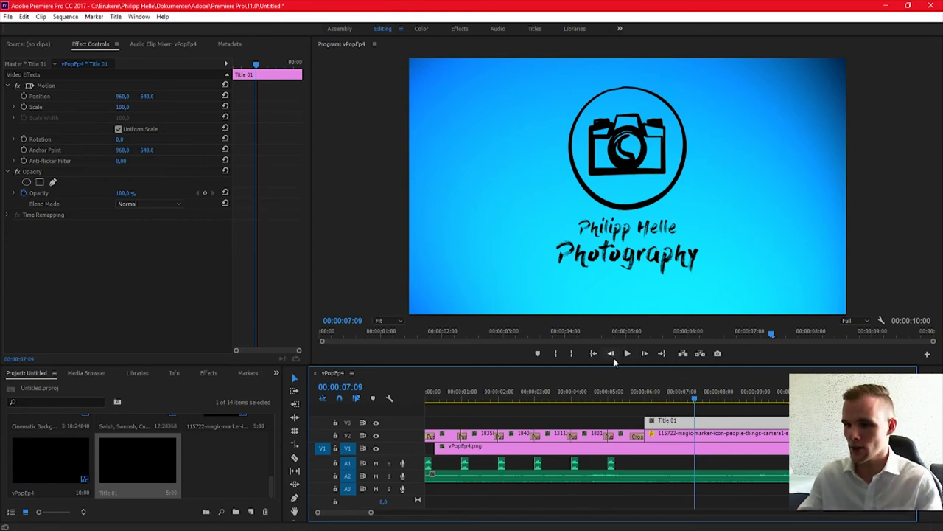
pyautogui.moveTo(259, 66); pyautogui.dragTo(234, 75)
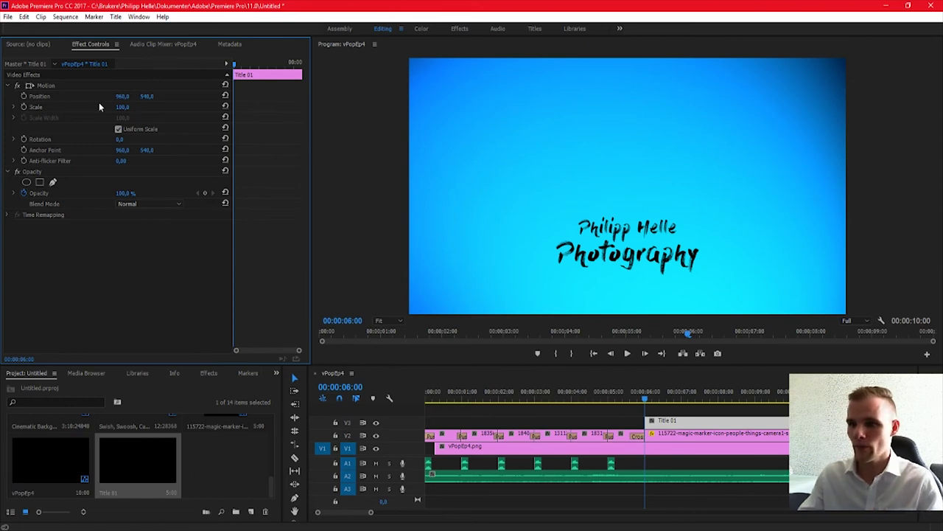
# Step: Set a starting Scale keyframe of 0 on Title 01 and preview
pyautogui.click(23, 107)
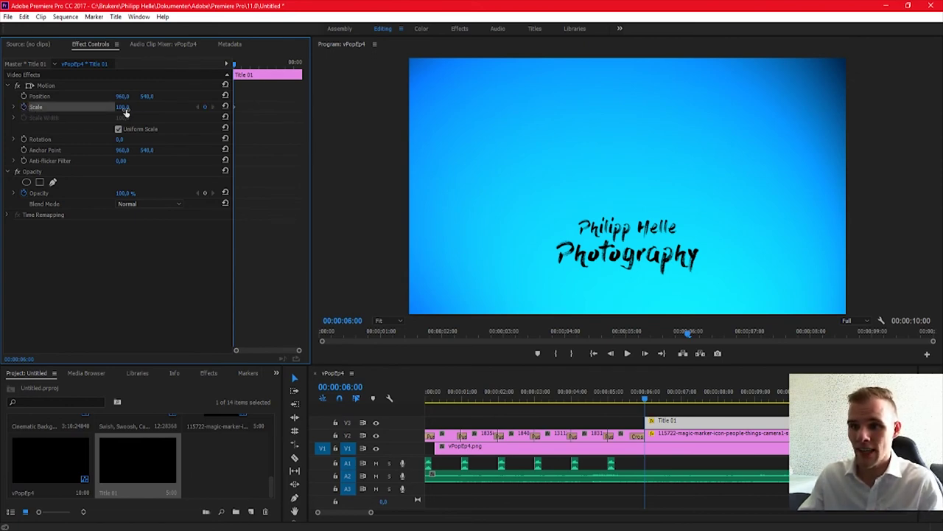
pyautogui.moveTo(123, 106); pyautogui.dragTo(52, 108)
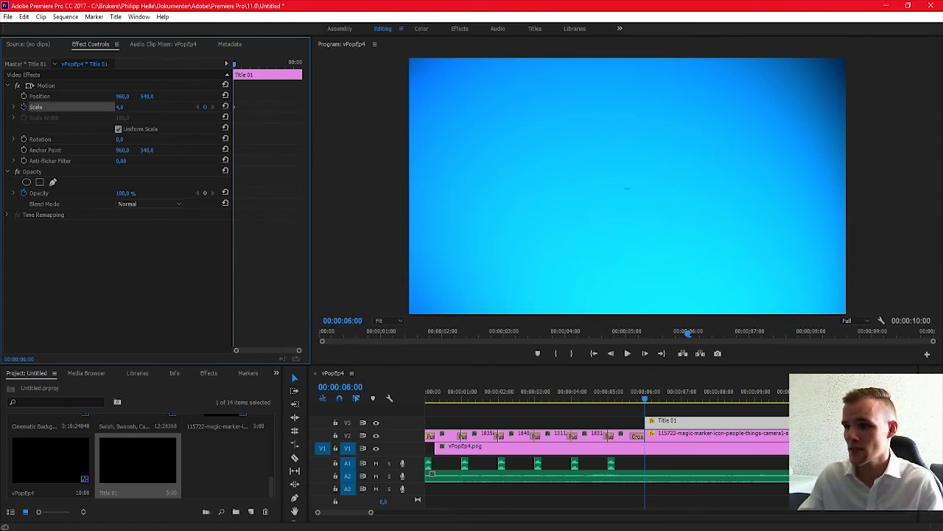
pyautogui.press('space')
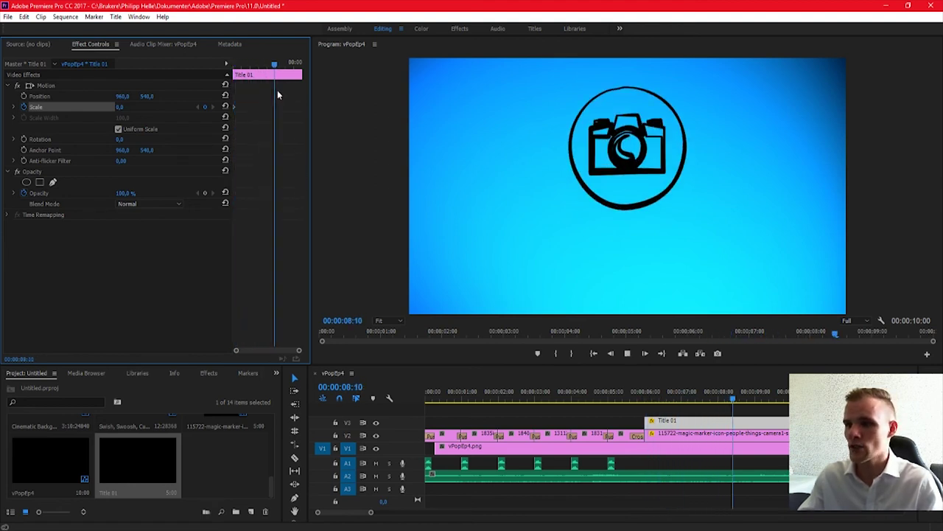
pyautogui.press('space')
pyautogui.press('Right')
pyautogui.press('Right')
# Step: Add a Scale 114 keyframe at 00:00:07:23 and preview the pop-in animation
pyautogui.moveTo(127, 108)
pyautogui.mouseDown()
pyautogui.moveTo(191, 108)
pyautogui.moveTo(127, 107)
pyautogui.moveTo(137, 96)
pyautogui.moveTo(126, 96)
pyautogui.mouseUp()
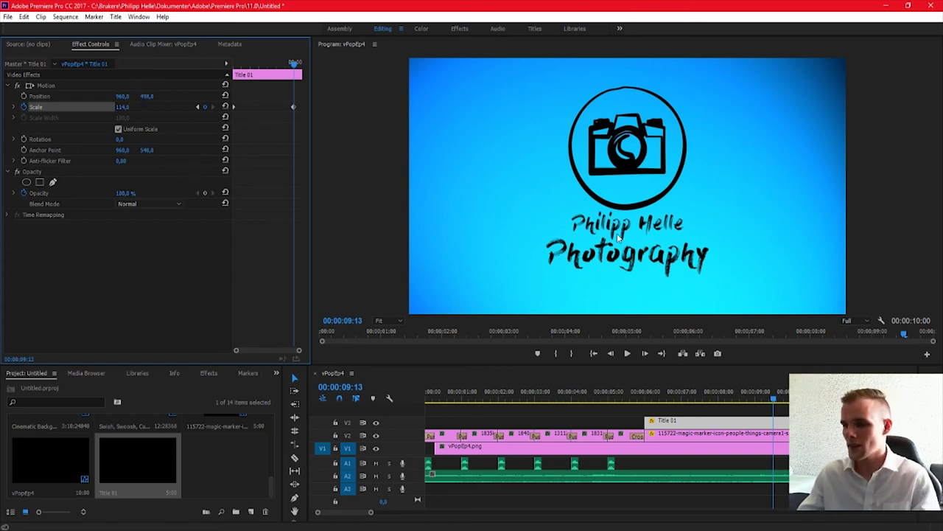
pyautogui.moveTo(294, 105); pyautogui.dragTo(263, 110)
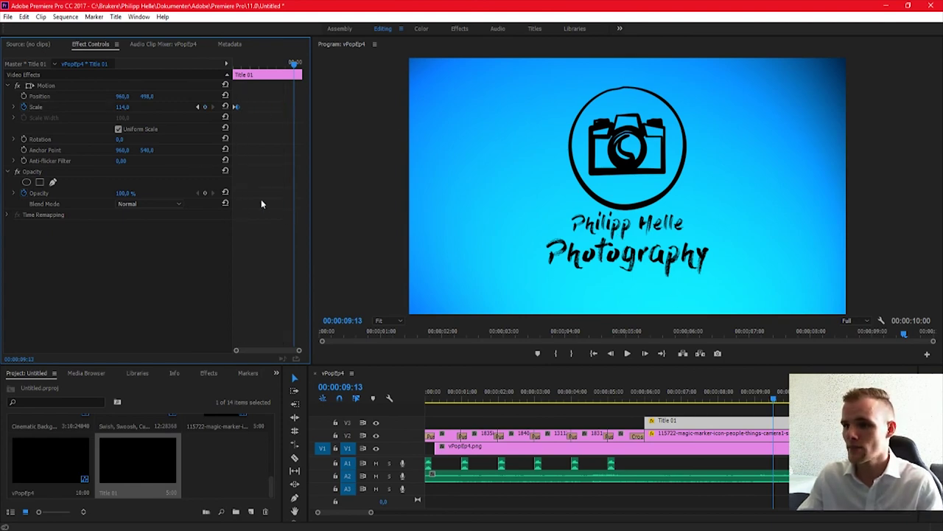
pyautogui.moveTo(678, 399); pyautogui.dragTo(401, 400)
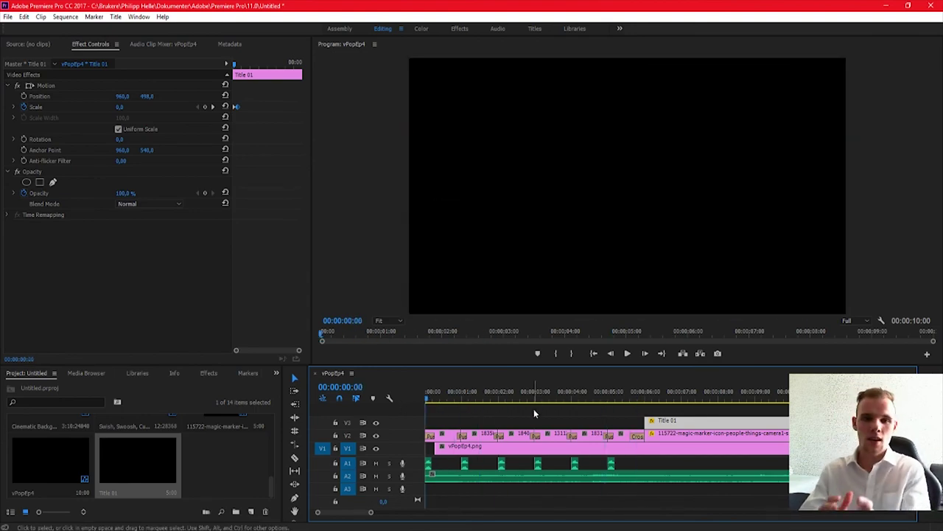
pyautogui.press('space')
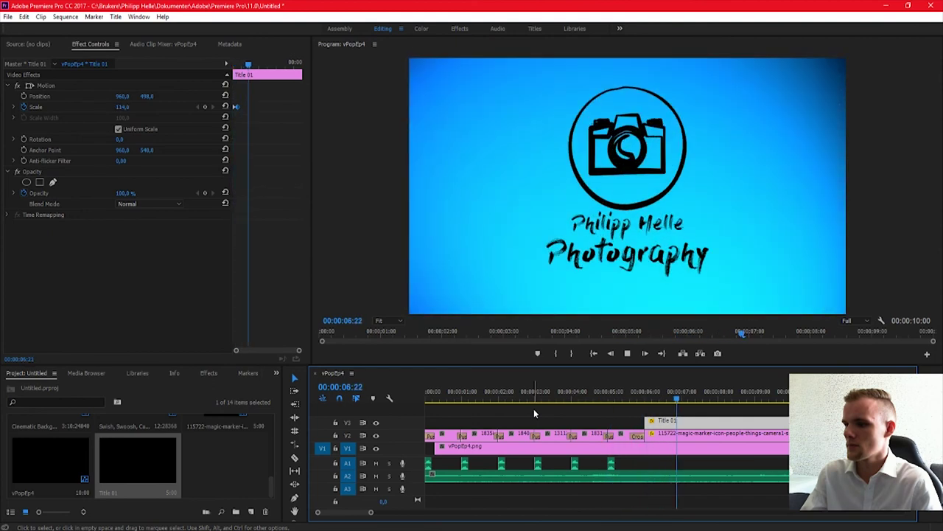
pyautogui.press('space')
pyautogui.press('space')
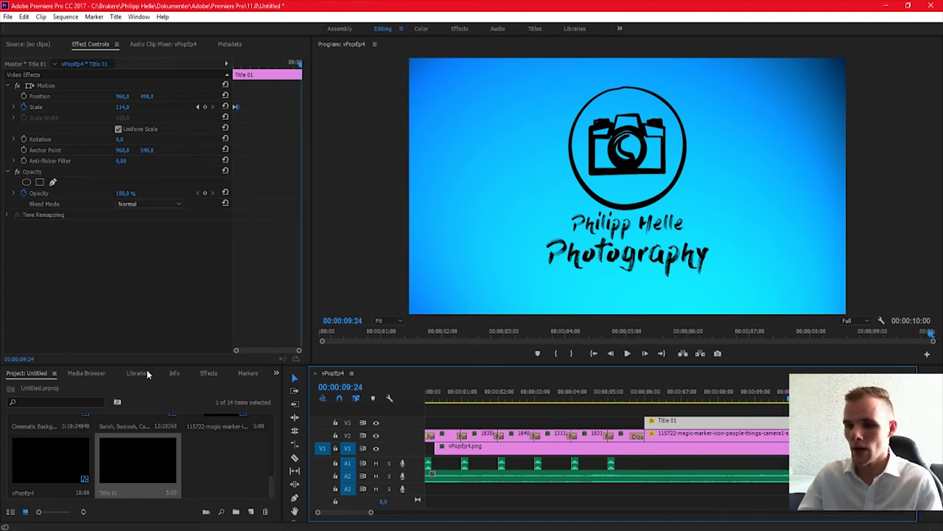
# Step: Apply Cross Dissolve to the starts of the title and camera clips, then preview
pyautogui.click(209, 373)
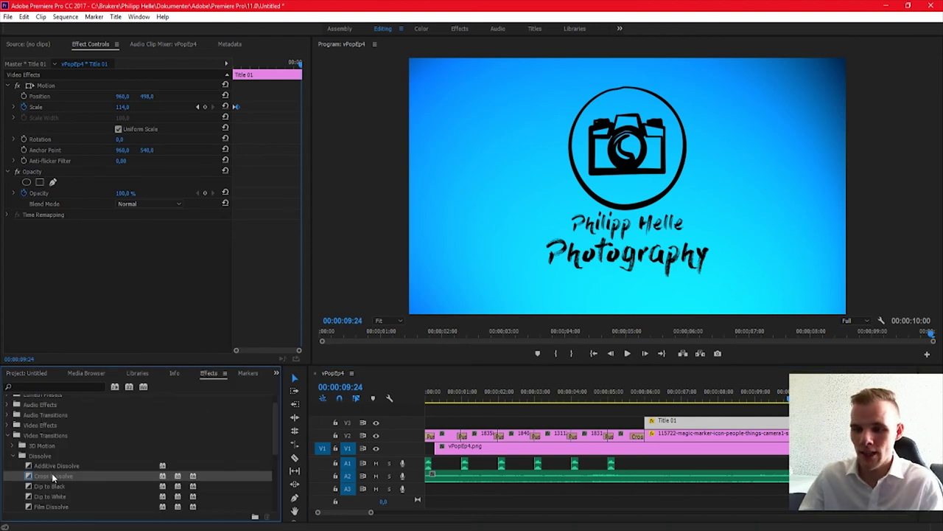
pyautogui.moveTo(53, 476); pyautogui.dragTo(653, 436)
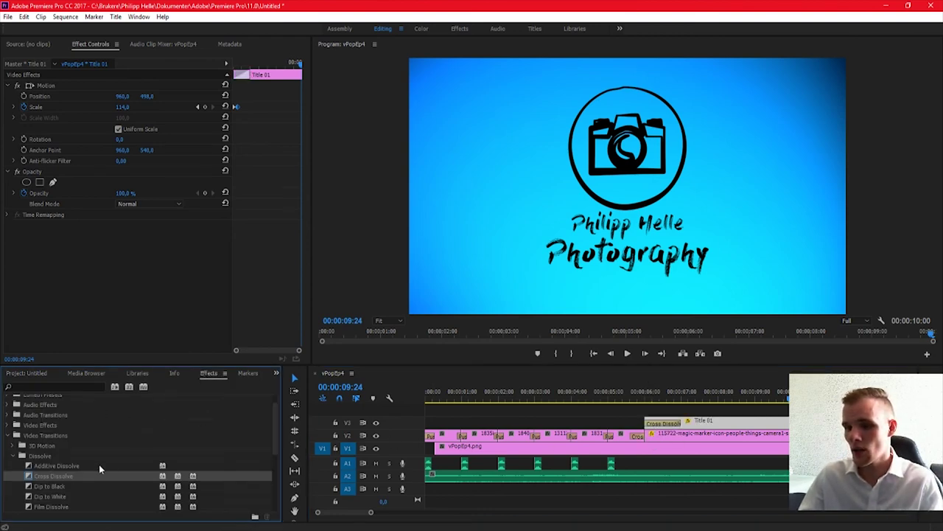
pyautogui.moveTo(72, 478); pyautogui.dragTo(655, 437)
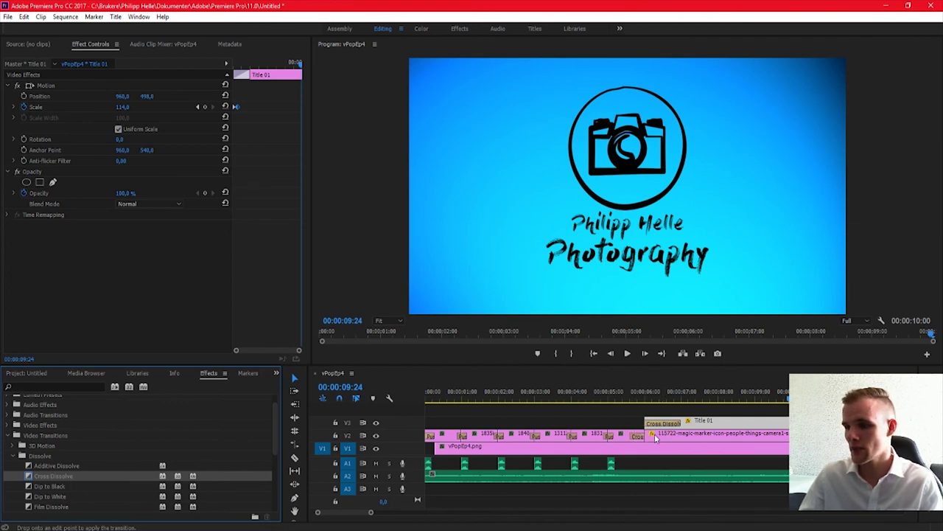
pyautogui.click(642, 399)
pyautogui.press('space')
pyautogui.press('space')
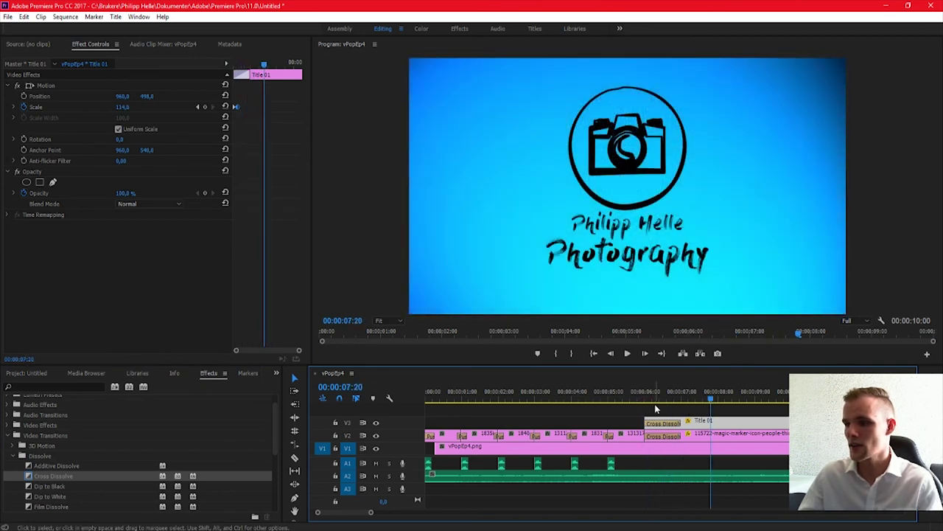
# Step: Shorten both cross dissolves to 00:00:00:07 and preview them
pyautogui.click(663, 425)
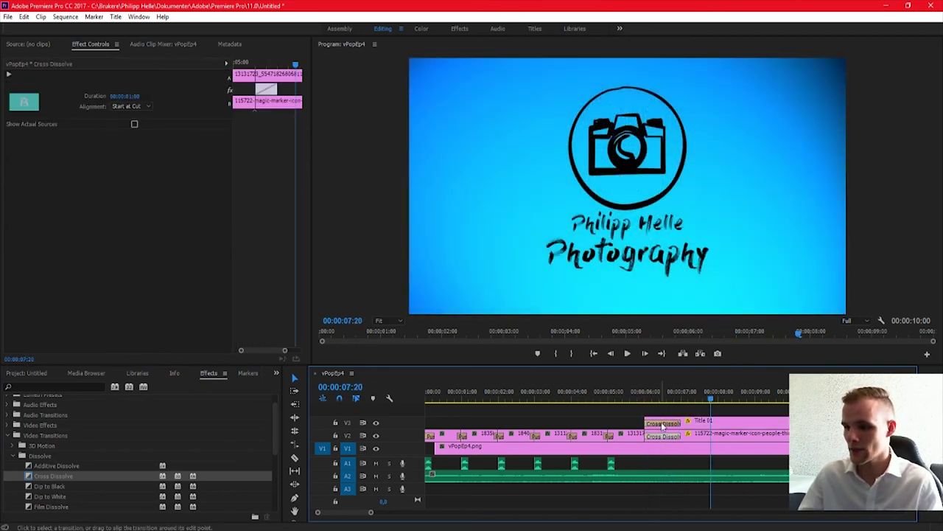
pyautogui.click(147, 118)
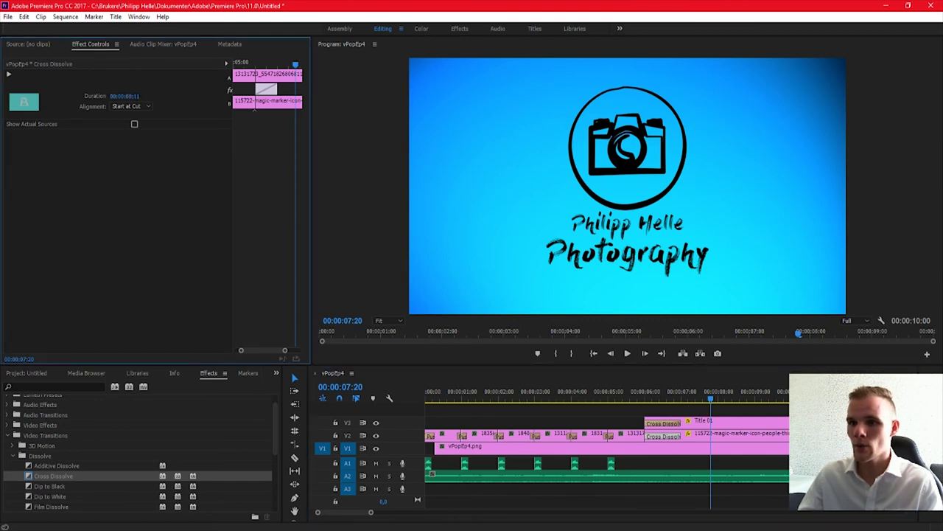
pyautogui.press('Return')
pyautogui.click(662, 423)
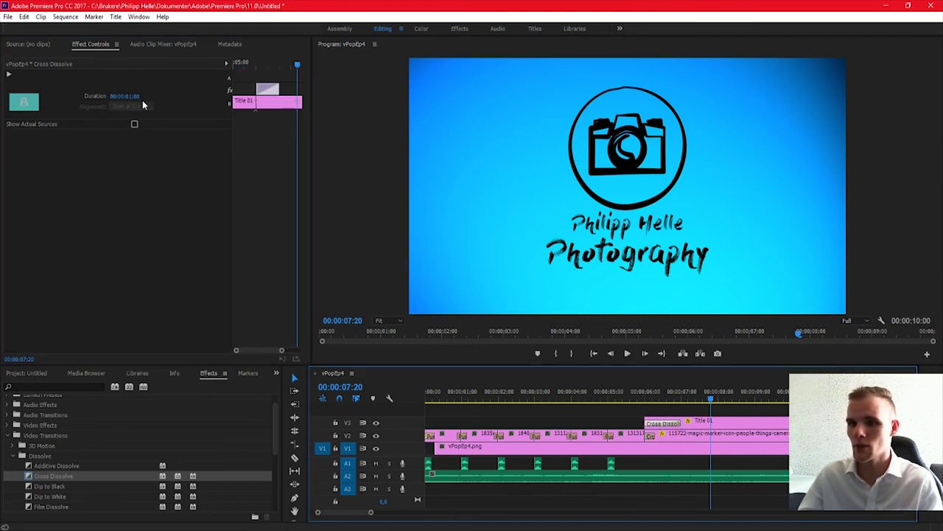
pyautogui.click(143, 104)
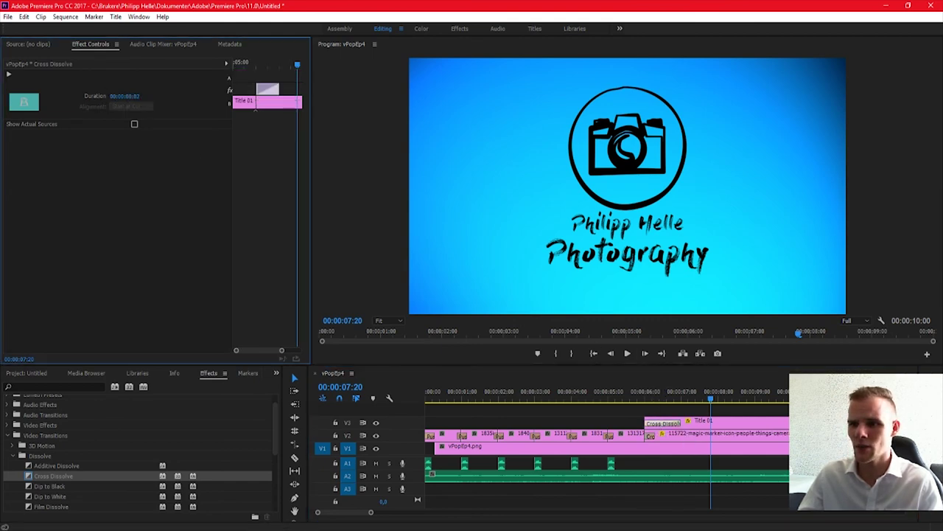
pyautogui.click(627, 391)
pyautogui.press('space')
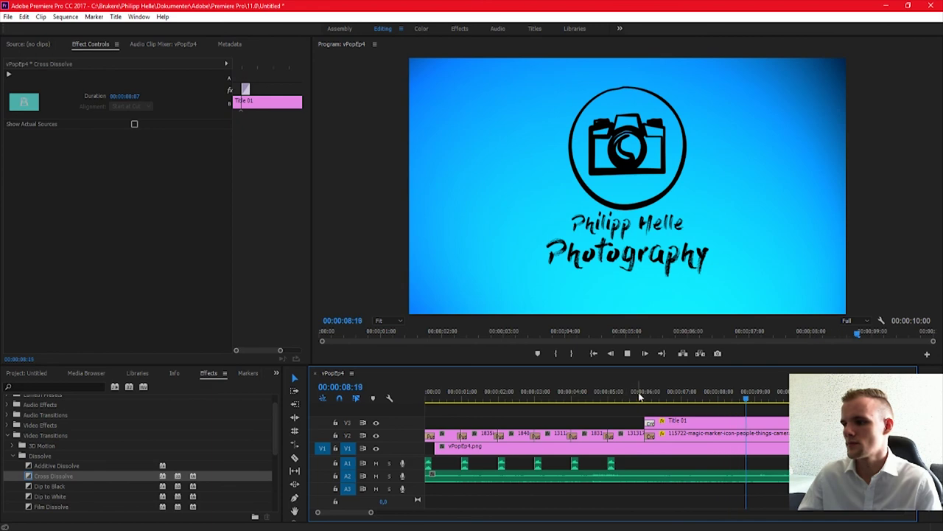
pyautogui.press('space')
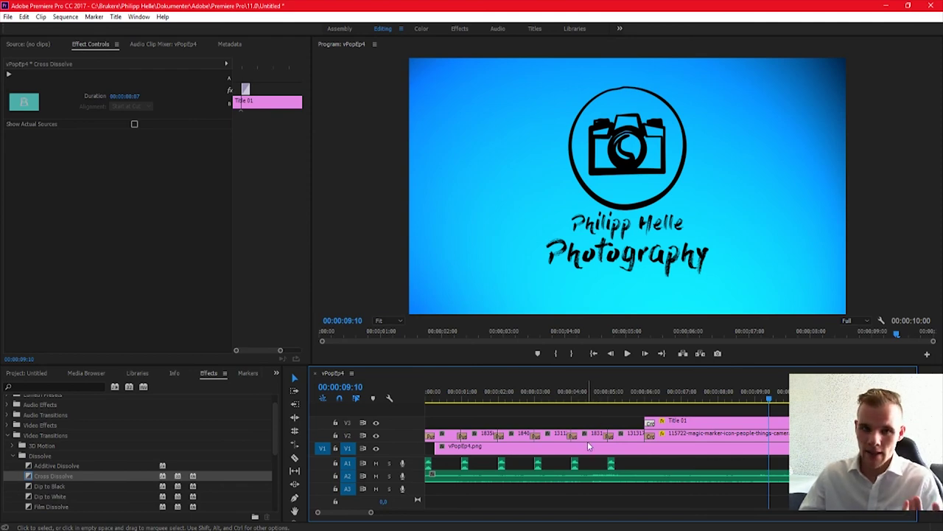
# Step: Apply Exponential Fade to the end and start of the A2 music
pyautogui.click(16, 415)
pyautogui.click(10, 427)
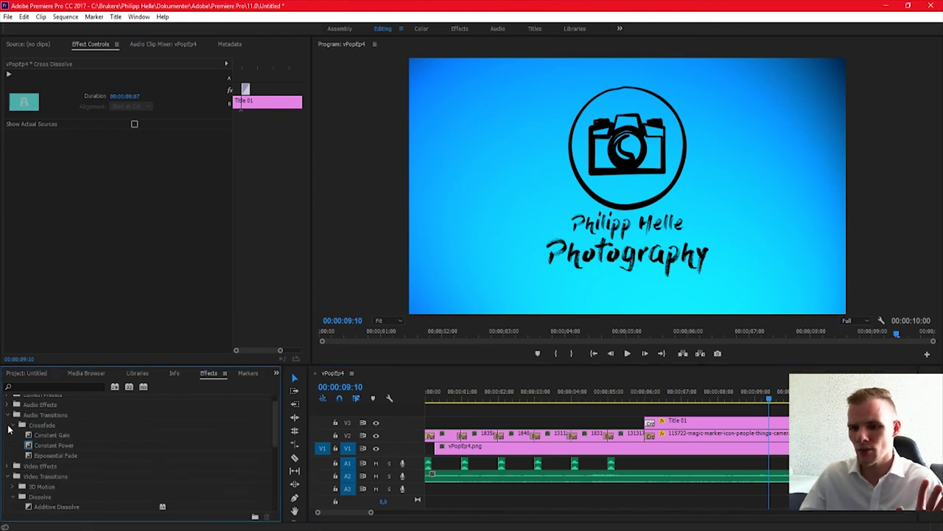
pyautogui.click(49, 455)
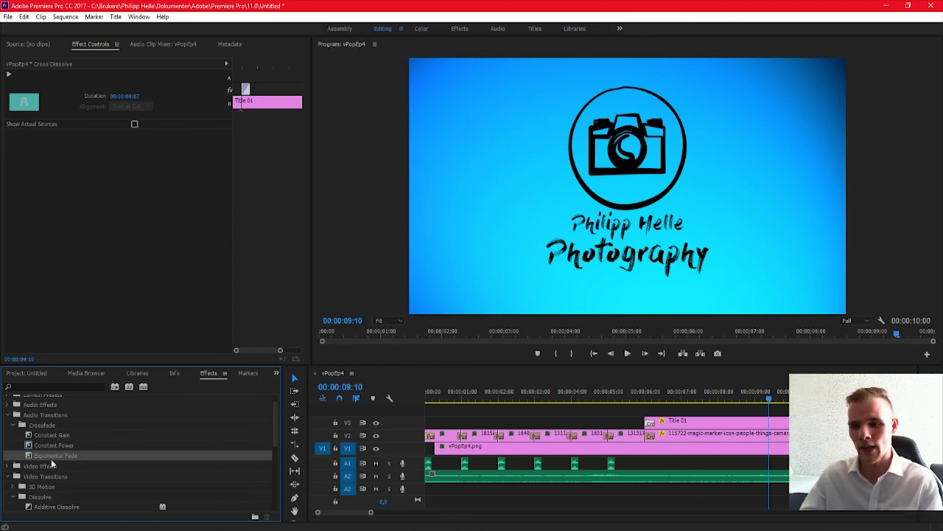
pyautogui.moveTo(48, 457); pyautogui.dragTo(770, 475)
pyautogui.moveTo(64, 453); pyautogui.dragTo(432, 474)
# Step: Play the finished intro from the start several times to review it
pyautogui.click(426, 396)
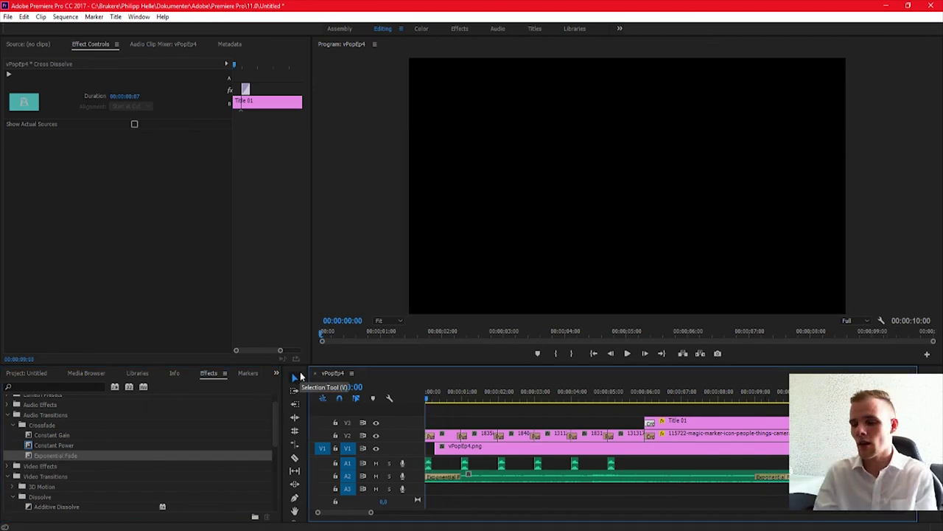
pyautogui.press('space')
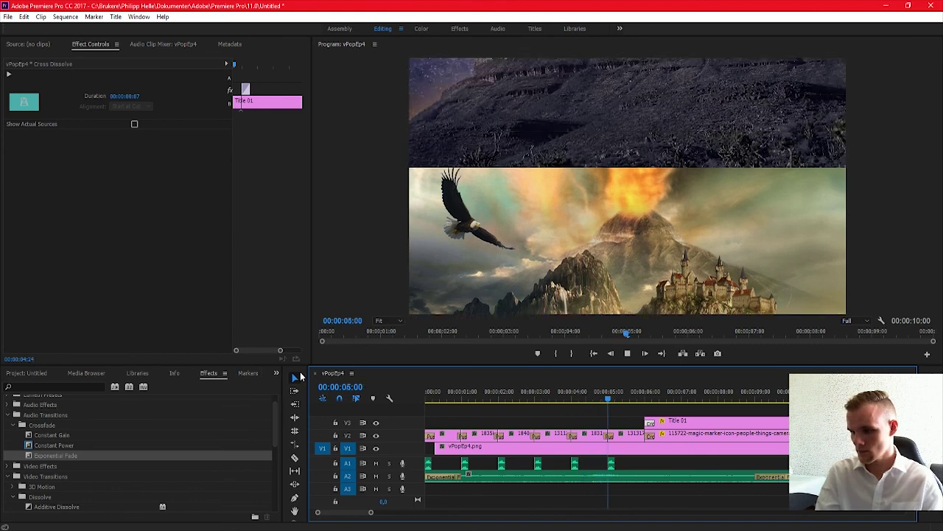
pyautogui.press('space')
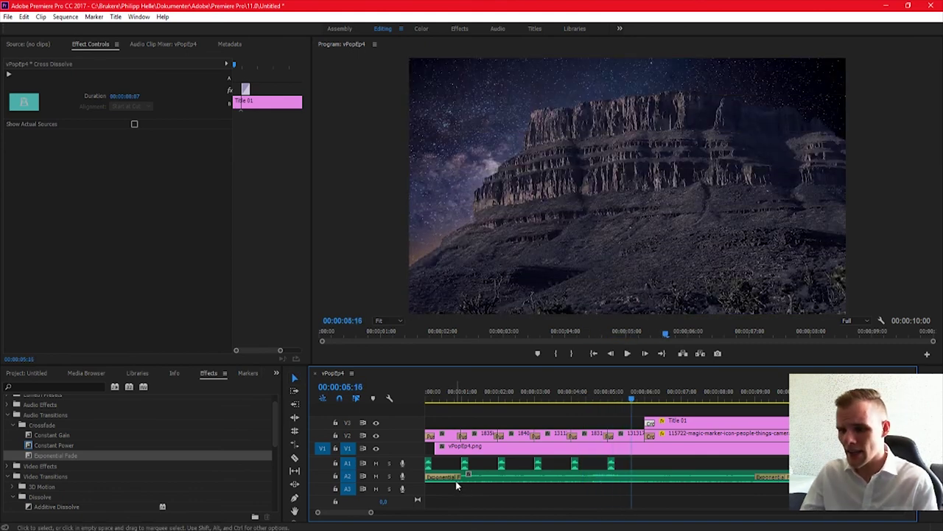
pyautogui.click(456, 480)
pyautogui.click(455, 480)
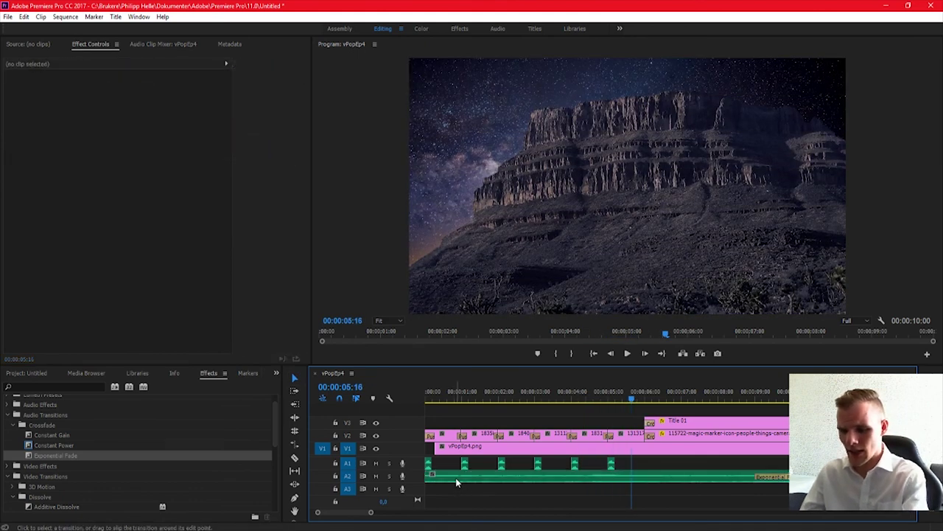
pyautogui.click(438, 391)
pyautogui.press('space')
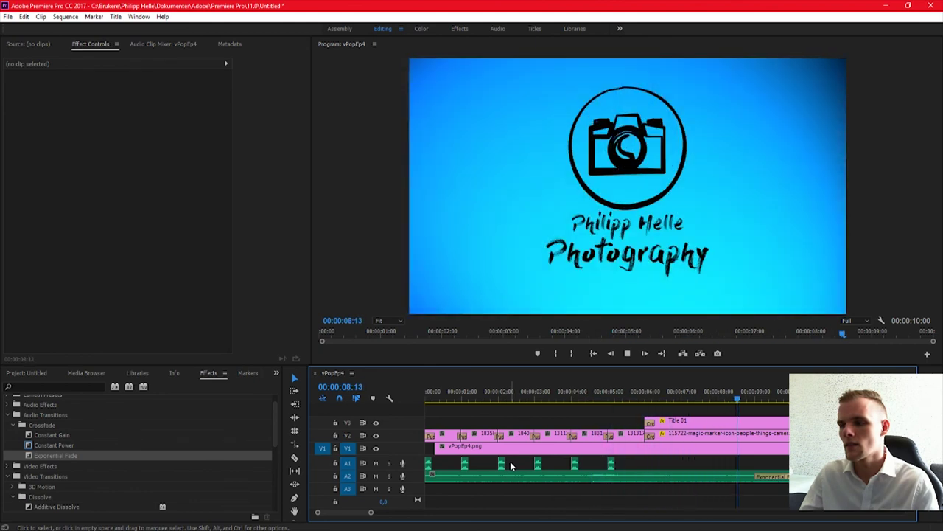
pyautogui.press('space')
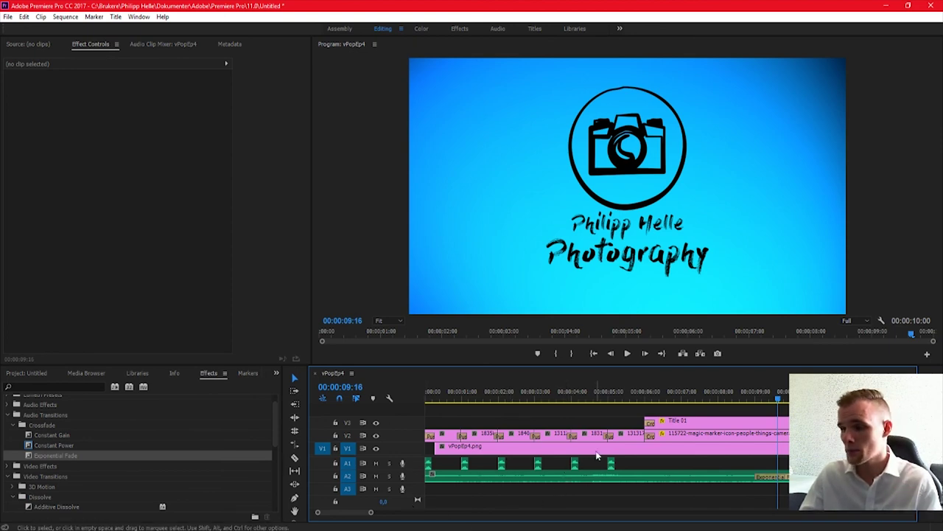
pyautogui.press('space')
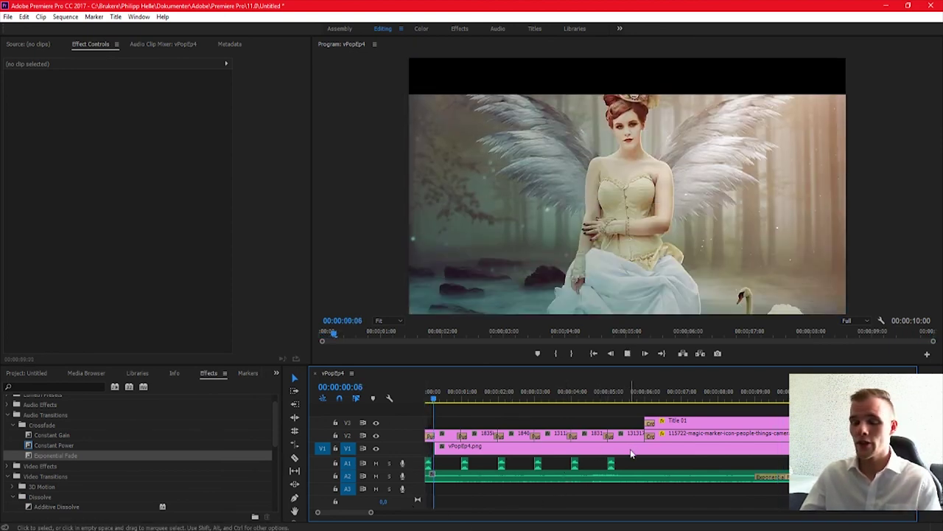
pyautogui.press('space')
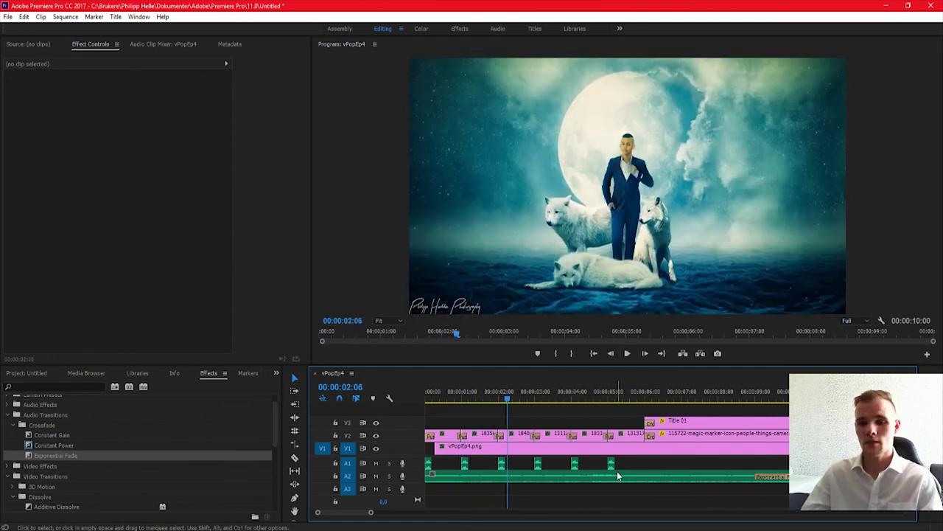